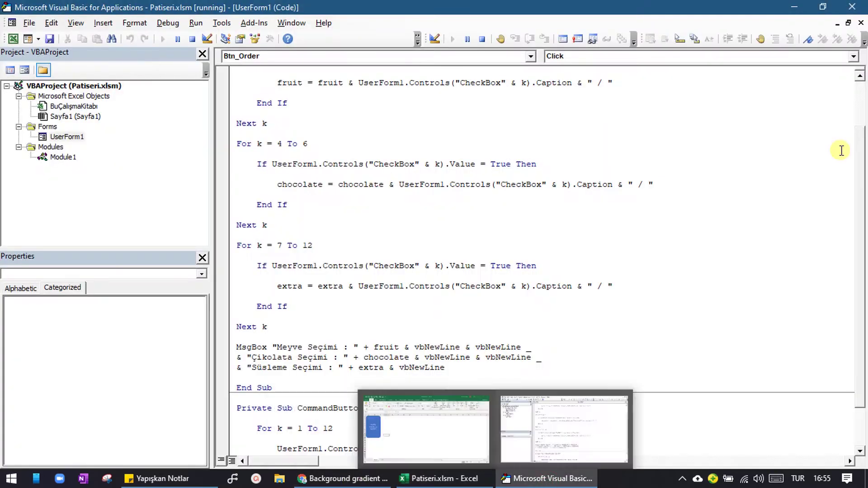
# Open the UserForm1 design and set the form's caption to 'Menü'
pyautogui.doubleClick(67, 137)
pyautogui.scroll(-1, 113, 362)
pyautogui.doubleClick(113, 333)
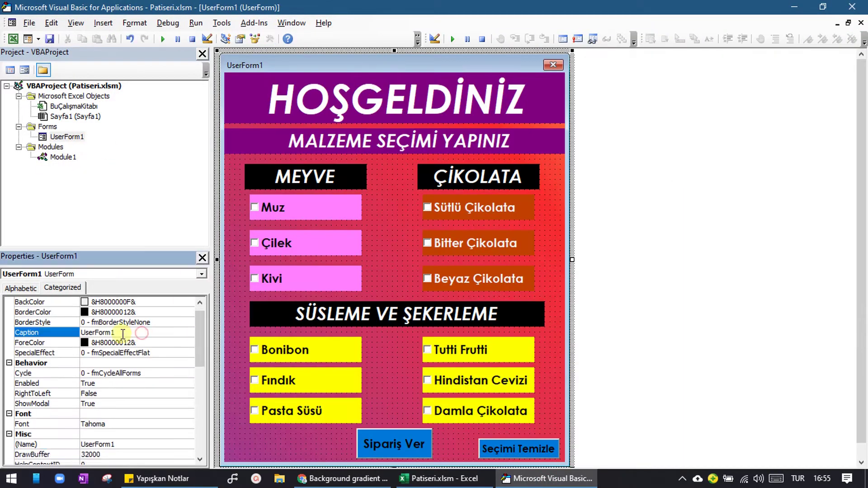
pyautogui.write('Menü')
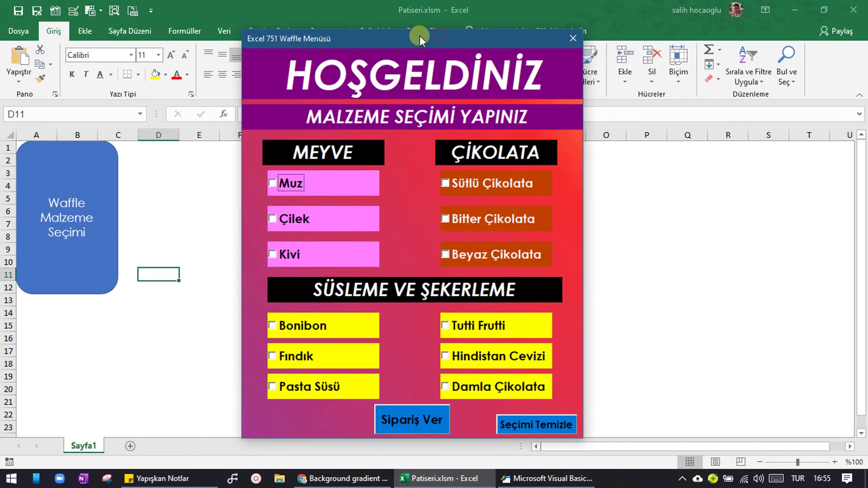
# Test the menu: tick Damla Çikolata, place orders, dismiss the summaries, and clear selections
pyautogui.click(502, 387)
pyautogui.click(556, 418)
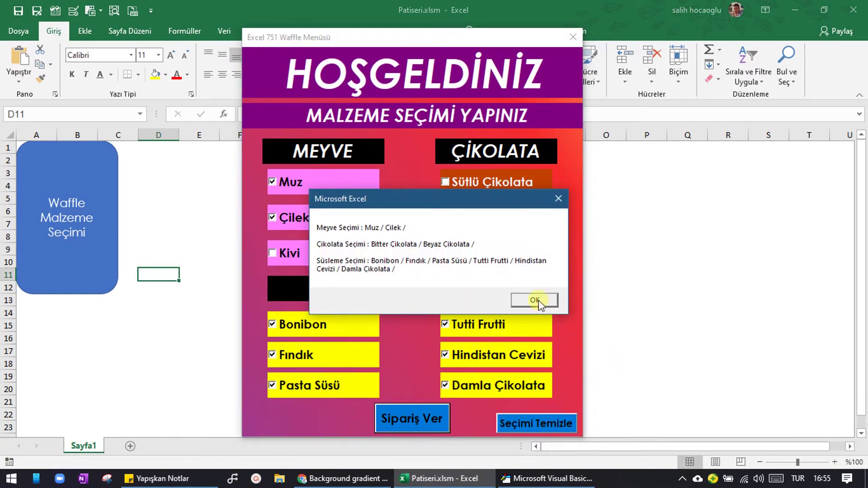
pyautogui.click(539, 300)
pyautogui.click(537, 423)
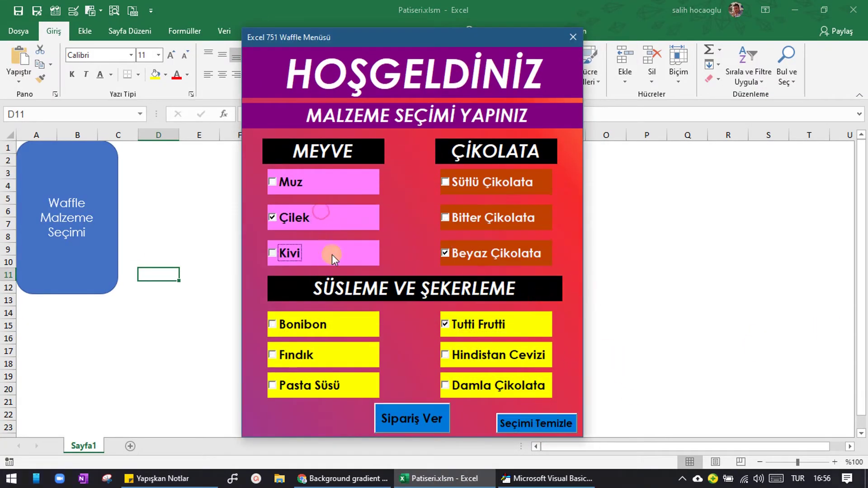
pyautogui.click(379, 427)
pyautogui.click(503, 300)
pyautogui.click(526, 425)
pyautogui.click(412, 419)
pyautogui.click(537, 290)
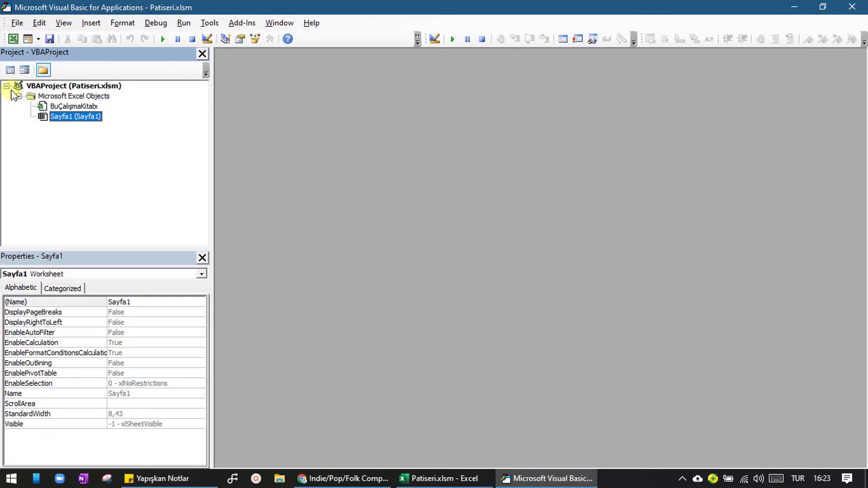
# Insert a new UserForm, enlarge it to height 489, and set its Picture to the pastry-shop image
pyautogui.rightClick(97, 117)
pyautogui.click(226, 187)
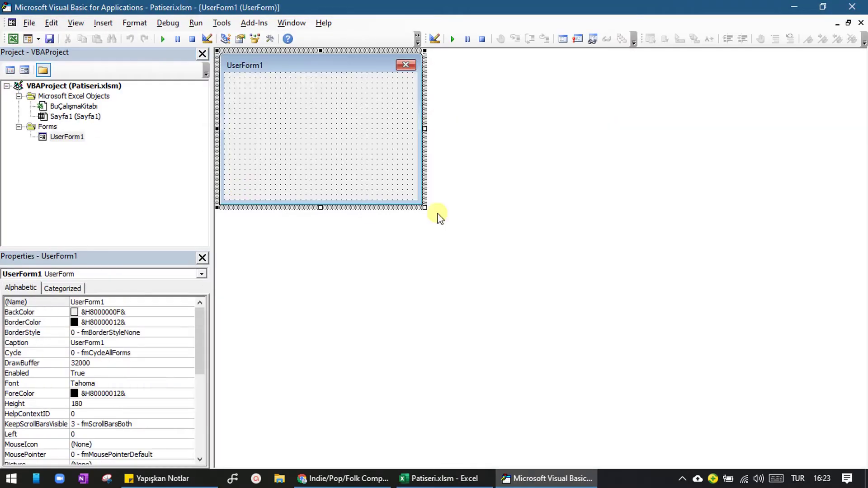
pyautogui.moveTo(424, 208); pyautogui.dragTo(495, 467)
pyautogui.scroll(-2, 200, 341)
pyautogui.click(189, 395)
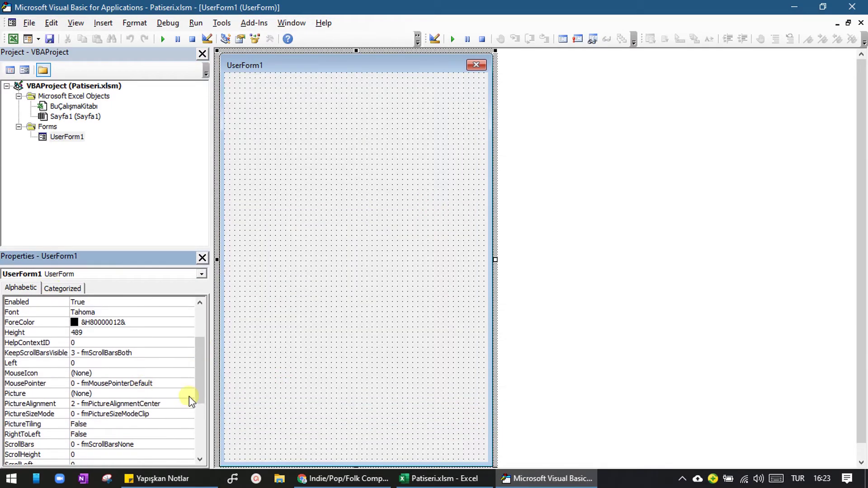
pyautogui.click(189, 394)
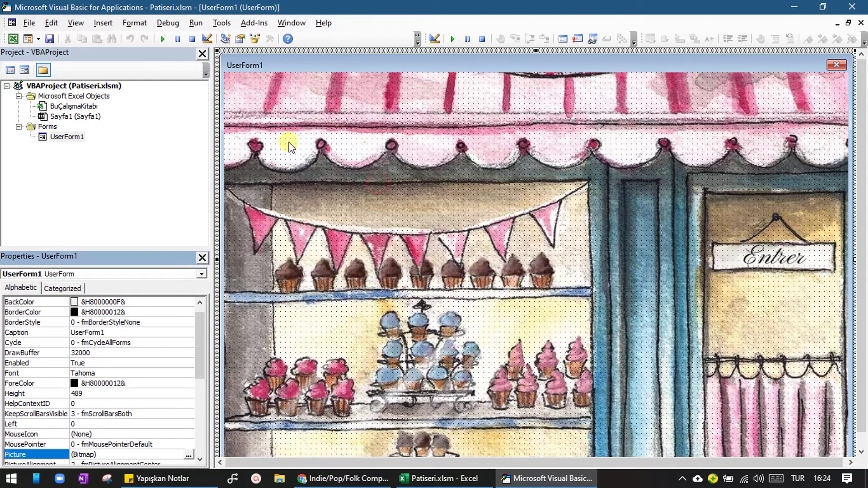
# Show the Toolbox and draw a wide HOŞGELDİNİZ label across the top of the form
pyautogui.click(107, 22)
pyautogui.click(148, 199)
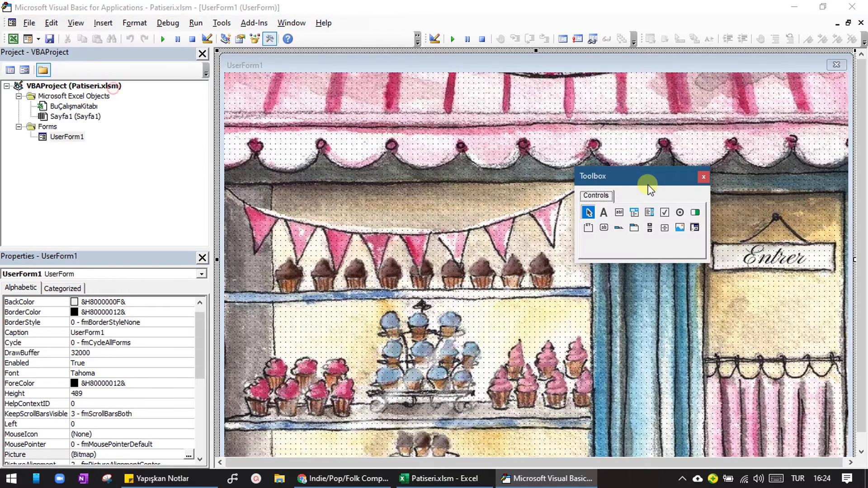
pyautogui.click(704, 127)
pyautogui.moveTo(324, 80); pyautogui.dragTo(654, 141)
pyautogui.write('HOŞGELDİNİZ')
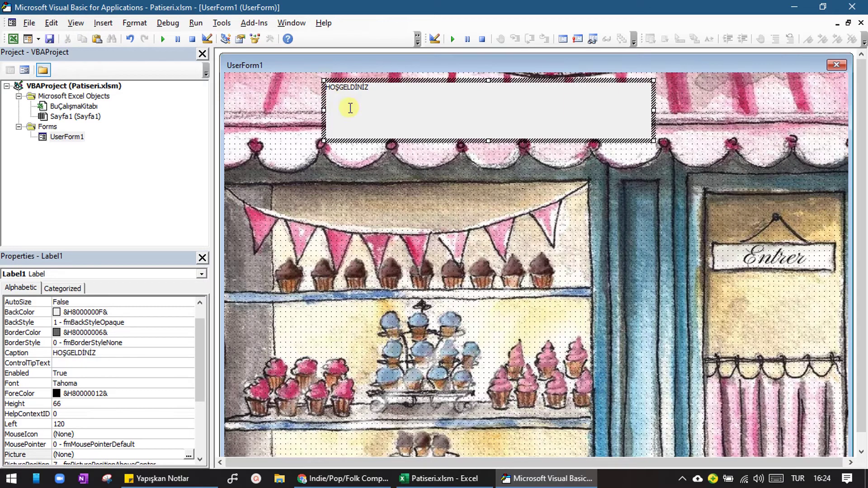
# Give the title label a purple background and white text
pyautogui.click(189, 312)
pyautogui.click(189, 312)
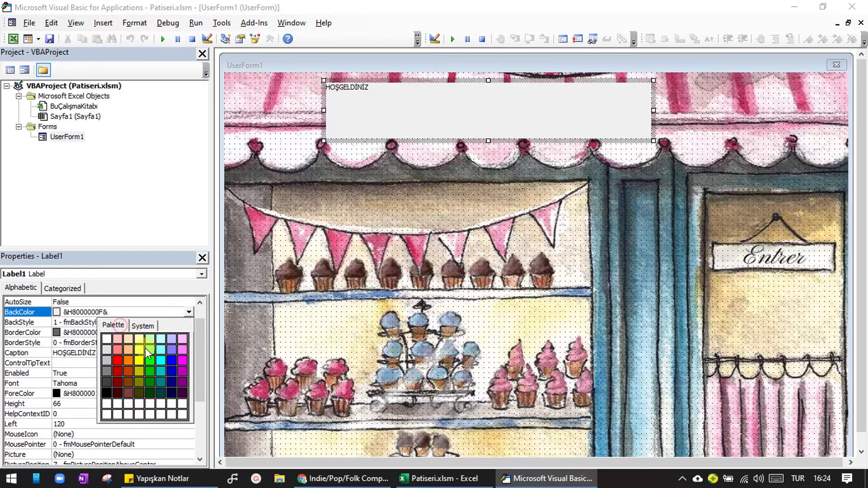
pyautogui.click(189, 372)
pyautogui.click(174, 394)
pyautogui.click(189, 394)
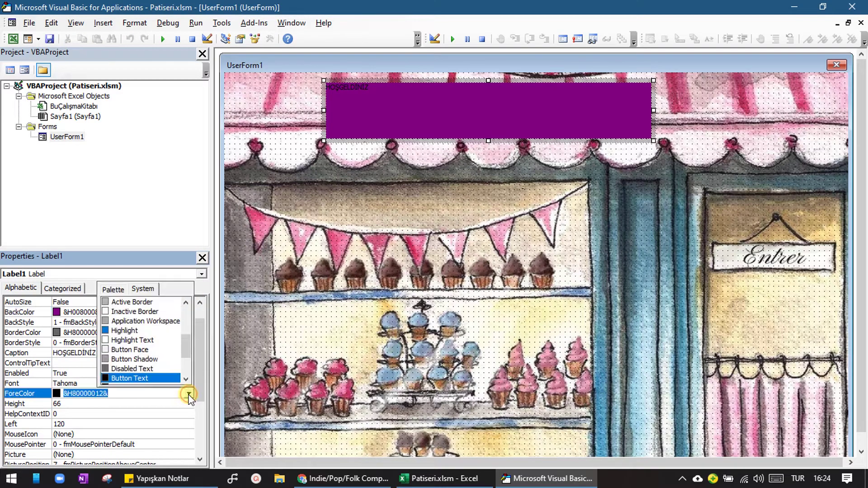
pyautogui.click(112, 287)
pyautogui.click(175, 387)
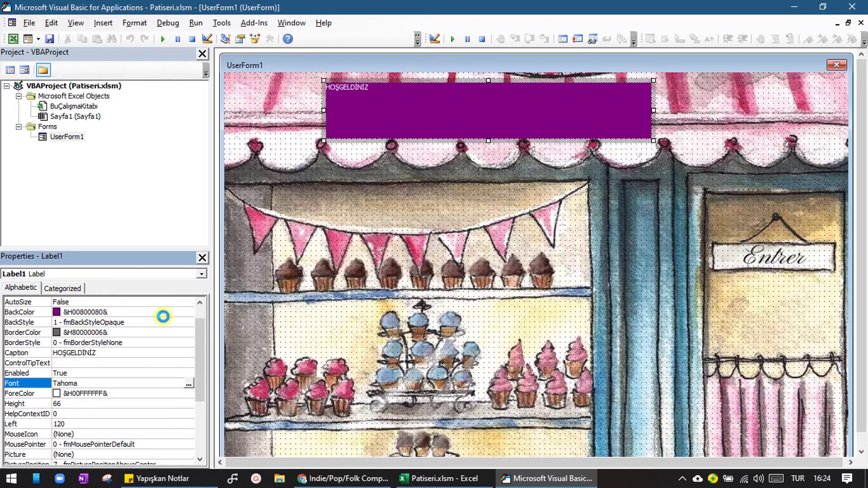
# Set the title to large Century Gothic bold italic, centre it, and narrow the form to fit
pyautogui.write('calib')
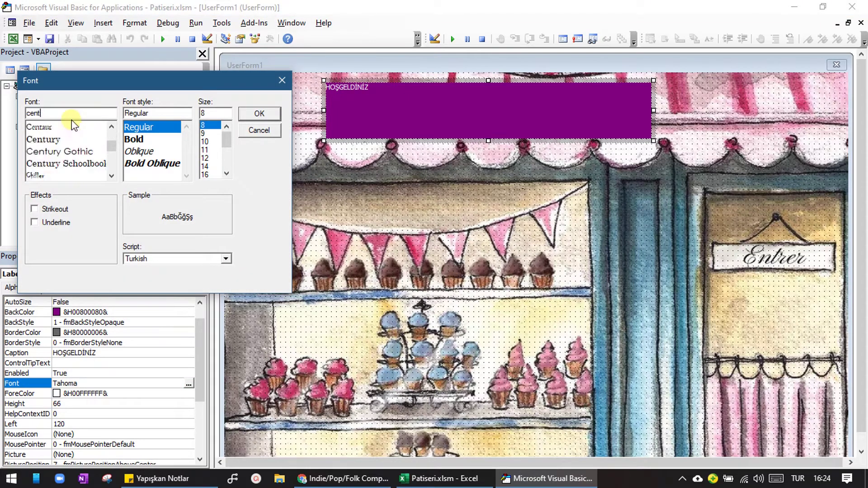
pyautogui.click(81, 151)
pyautogui.click(259, 113)
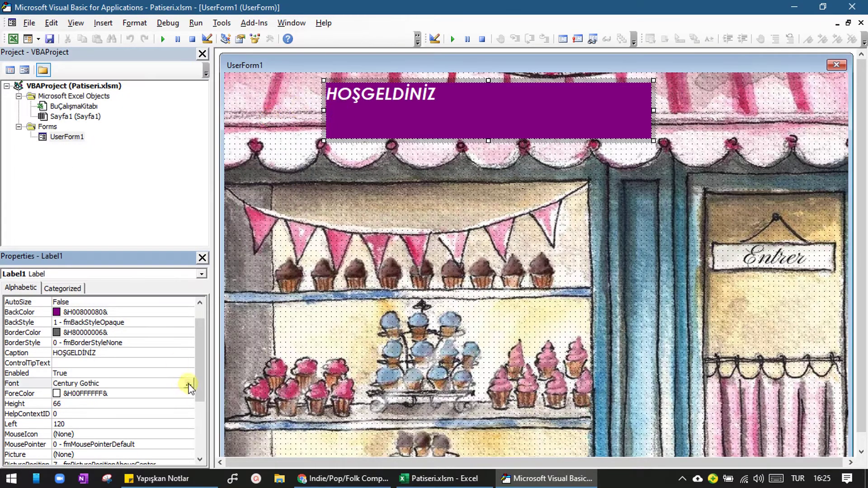
pyautogui.click(189, 383)
pyautogui.click(260, 113)
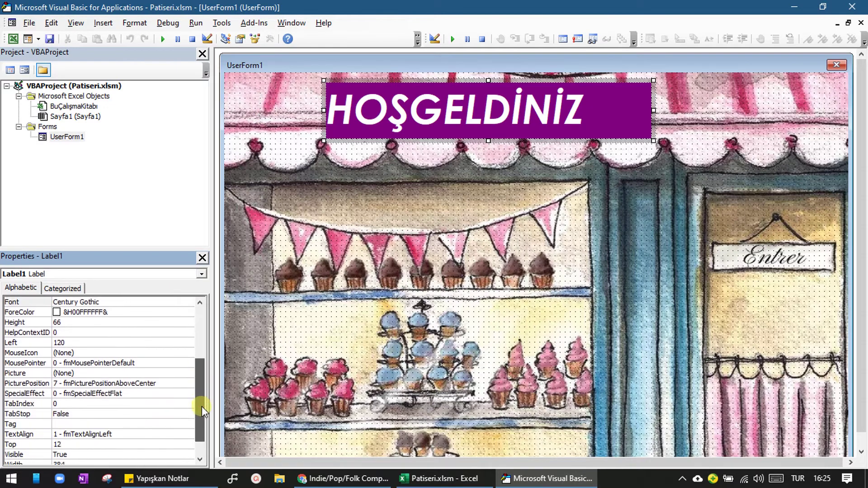
pyautogui.moveTo(202, 370); pyautogui.dragTo(202, 419)
pyautogui.click(189, 423)
pyautogui.click(82, 440)
pyautogui.moveTo(530, 143); pyautogui.dragTo(456, 145)
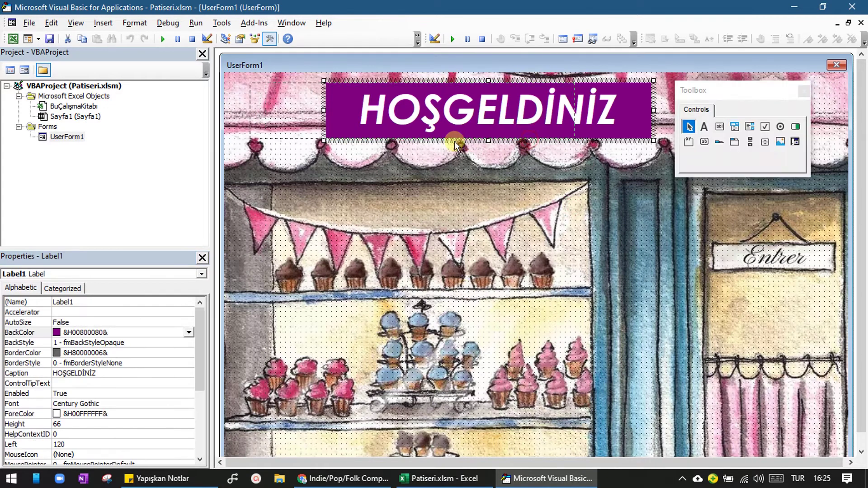
pyautogui.moveTo(855, 242); pyautogui.dragTo(595, 271)
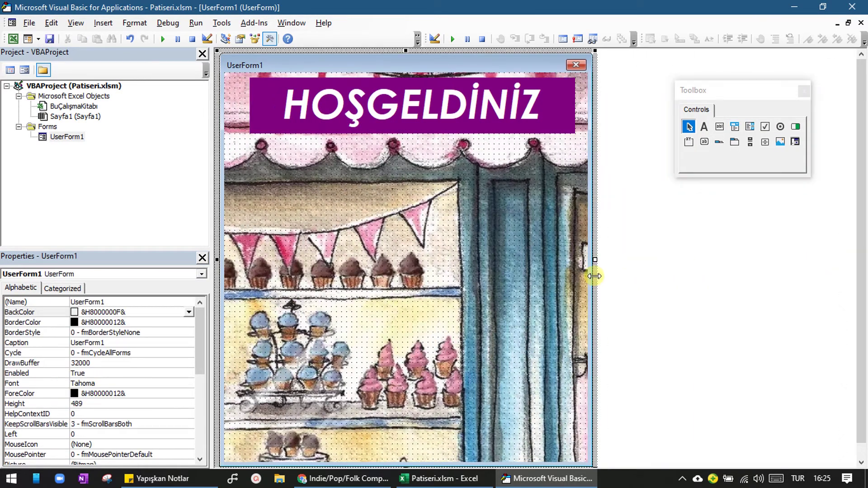
# Duplicate the title banner beneath it and give the copy a smaller font
pyautogui.click(704, 127)
pyautogui.click(472, 131)
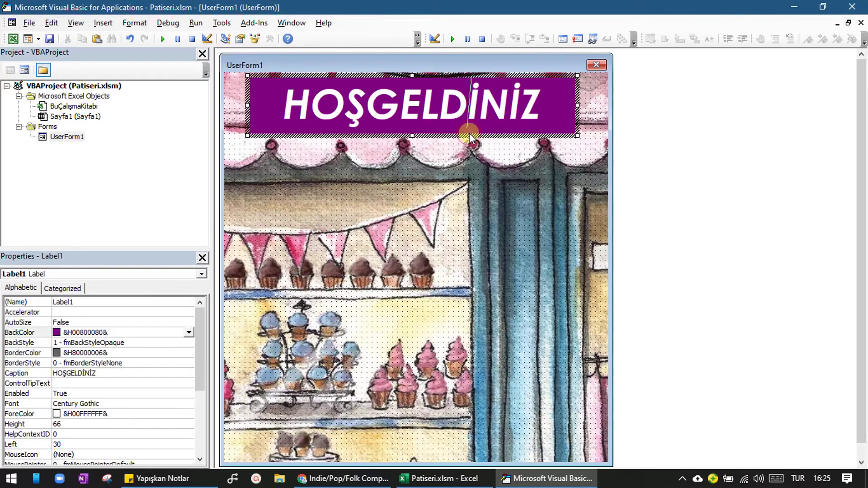
pyautogui.hotkey('ctrl', 'c')
pyautogui.hotkey('ctrl', 'v')
pyautogui.moveTo(450, 150); pyautogui.dragTo(450, 150)
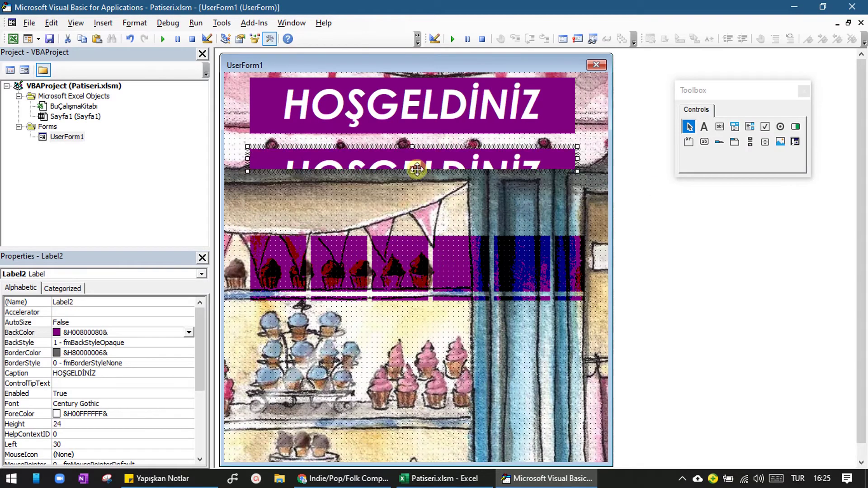
pyautogui.click(91, 404)
pyautogui.click(189, 404)
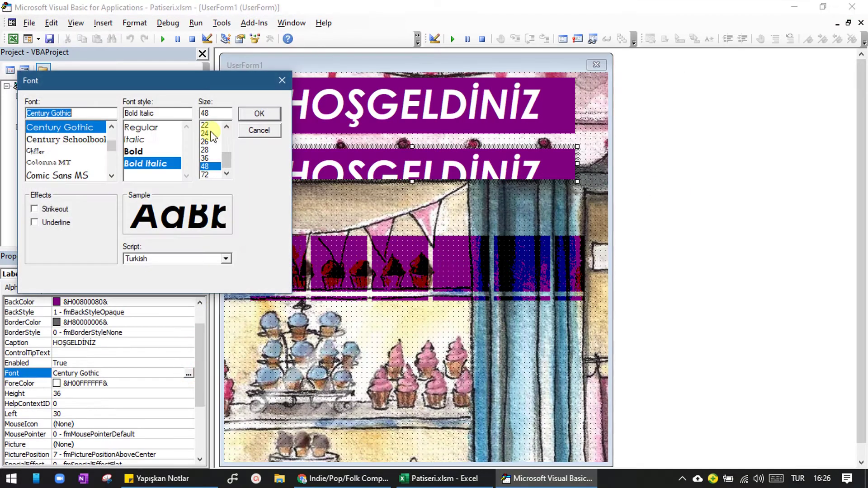
pyautogui.click(258, 113)
# Caption the second banner 'MALZEME SEÇİMİ YAPINIZ' and make it slightly shorter
pyautogui.doubleClick(413, 159)
pyautogui.write('MALZEME S')
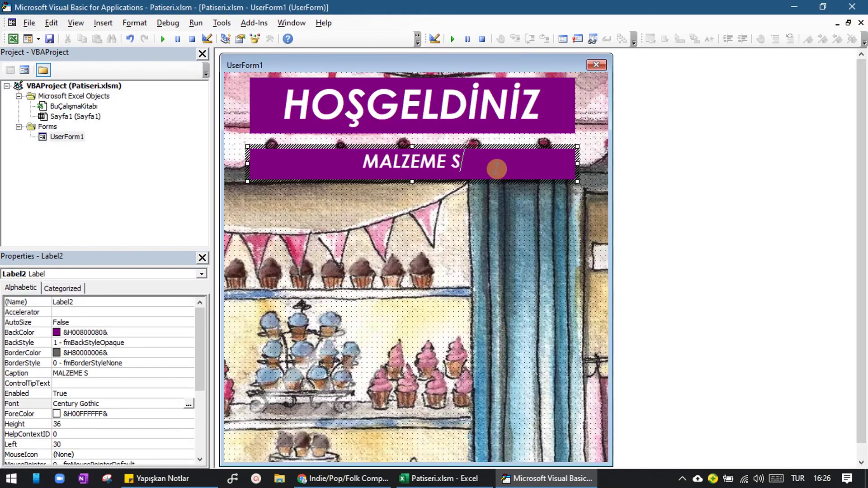
pyautogui.write('EÇİMİ YAPINIZ')
pyautogui.click(410, 180)
pyautogui.moveTo(412, 181); pyautogui.dragTo(412, 176)
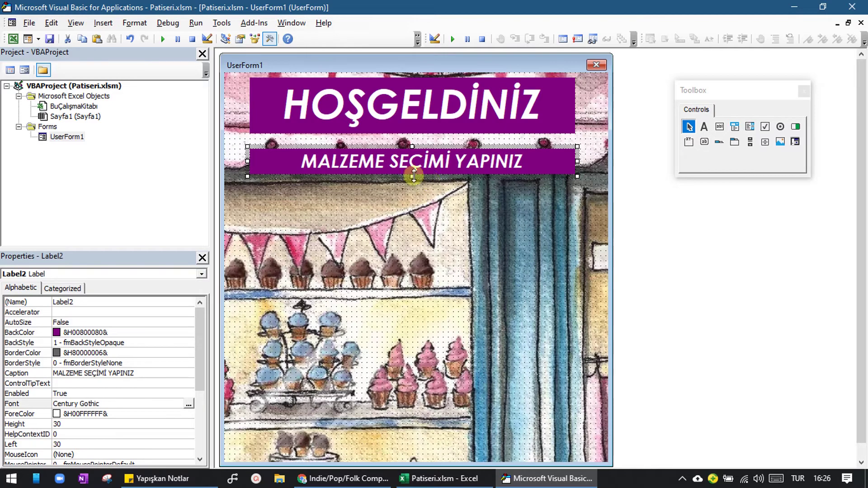
# Draw a Muz checkbox below the banners with a pink background
pyautogui.click(764, 127)
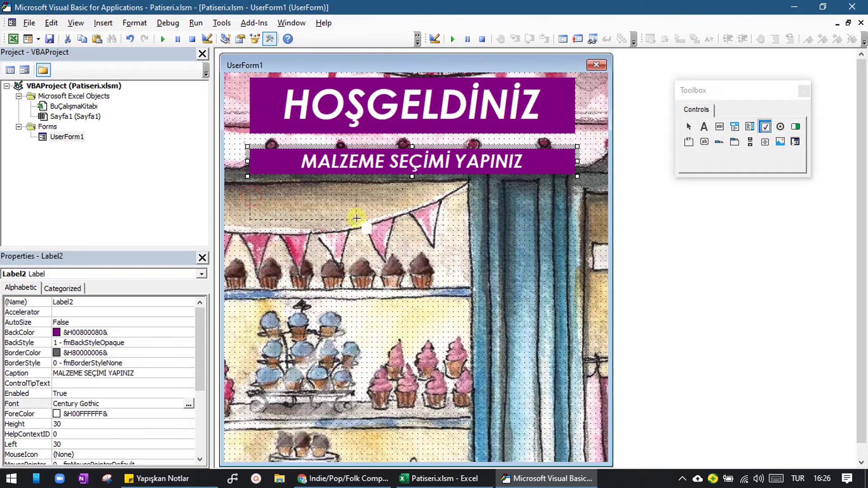
pyautogui.moveTo(248, 193); pyautogui.dragTo(364, 222)
pyautogui.click(298, 208)
pyautogui.write('Muz')
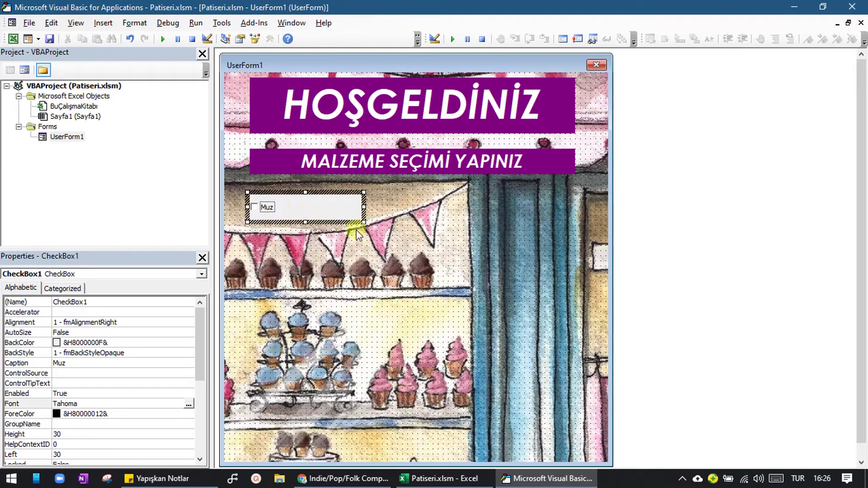
pyautogui.click(27, 342)
pyautogui.click(188, 343)
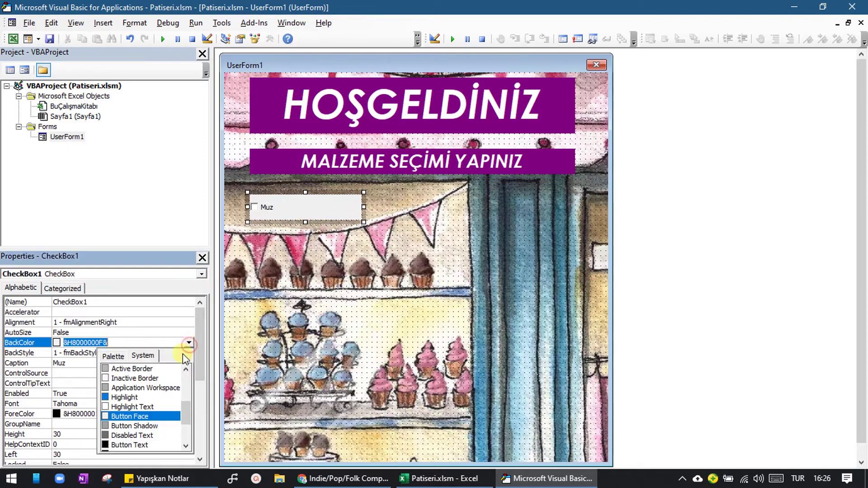
pyautogui.click(130, 354)
pyautogui.click(183, 383)
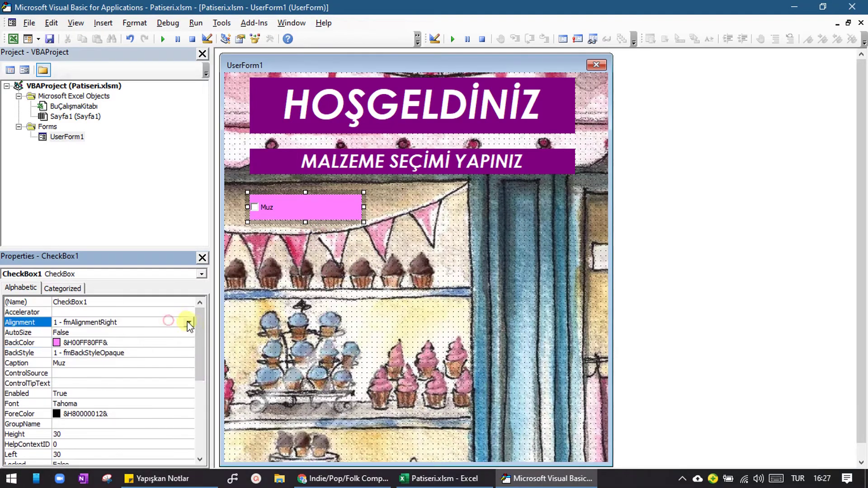
# Set the Muz checkbox font to a larger Century Gothic bold
pyautogui.click(62, 289)
pyautogui.scroll(-4, 202, 329)
pyautogui.click(164, 385)
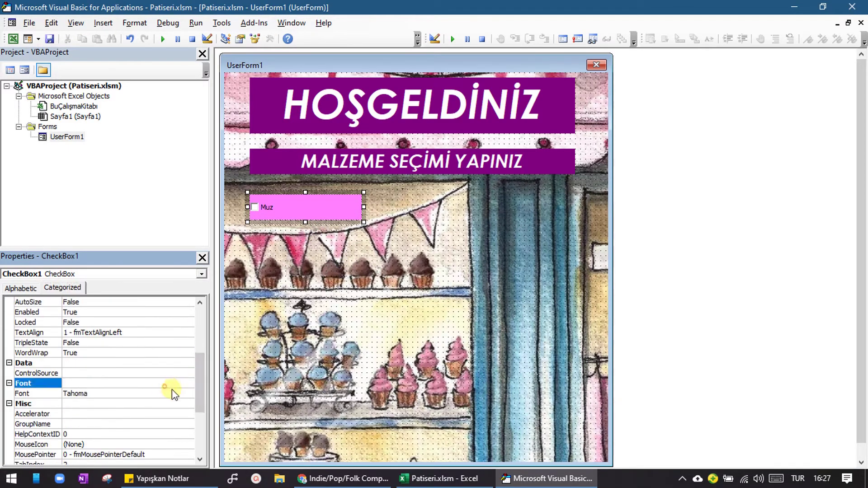
pyautogui.doubleClick(172, 394)
pyautogui.write('cen')
pyautogui.click(68, 157)
pyautogui.click(181, 163)
pyautogui.press('Return')
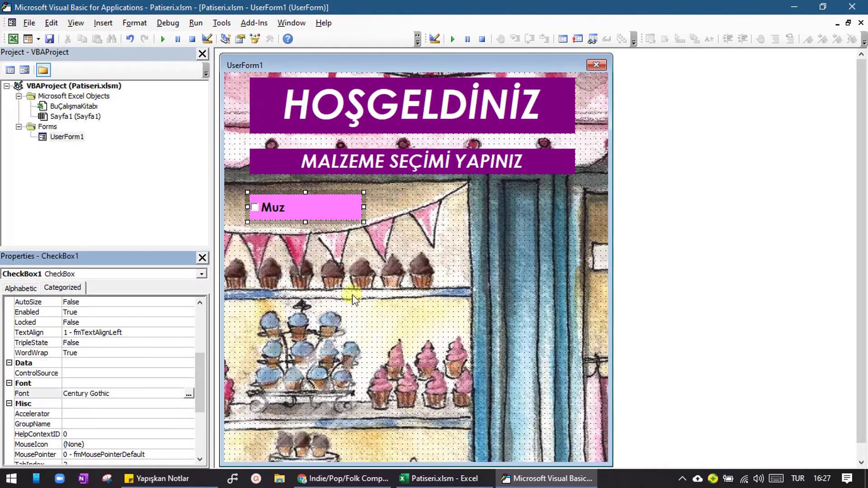
# Copy the Muz checkbox into Çilek and Kivi checkboxes stacked below it
pyautogui.click(306, 208)
pyautogui.hotkey('ctrl', 'c')
pyautogui.hotkey('ctrl', 'v')
pyautogui.moveTo(400, 266); pyautogui.dragTo(290, 243)
pyautogui.click(291, 243)
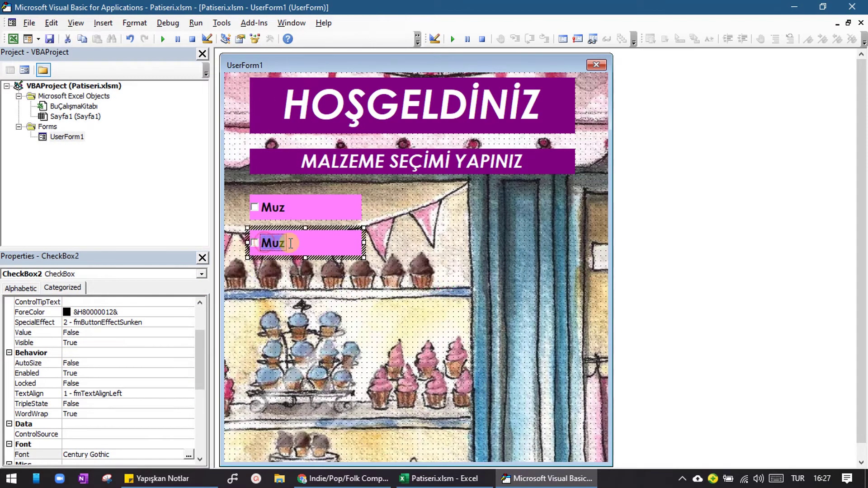
pyautogui.hotkey('ctrl', 'c')
pyautogui.hotkey('ctrl', 'v')
pyautogui.moveTo(389, 271); pyautogui.dragTo(290, 278)
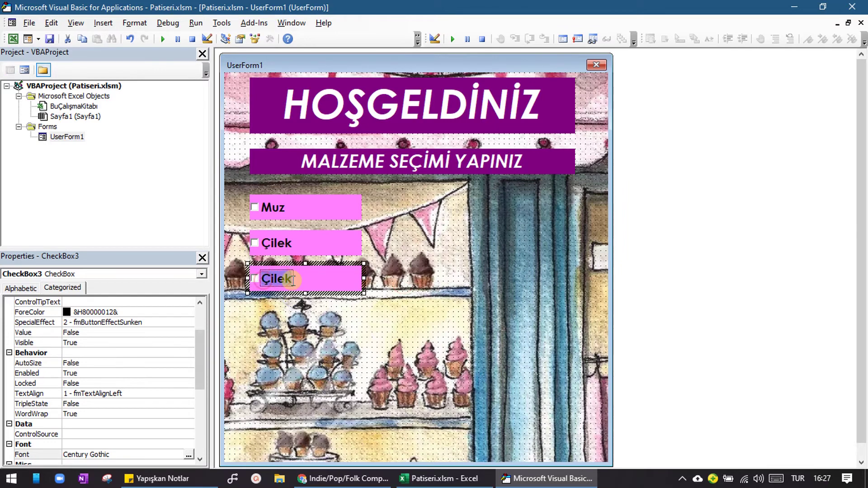
pyautogui.write('Kivi')
pyautogui.click(329, 328)
# Add a right-hand column of Sütlü, Bitter and Beyaz Çikolata checkboxes
pyautogui.hotkey('ctrl', 'v')
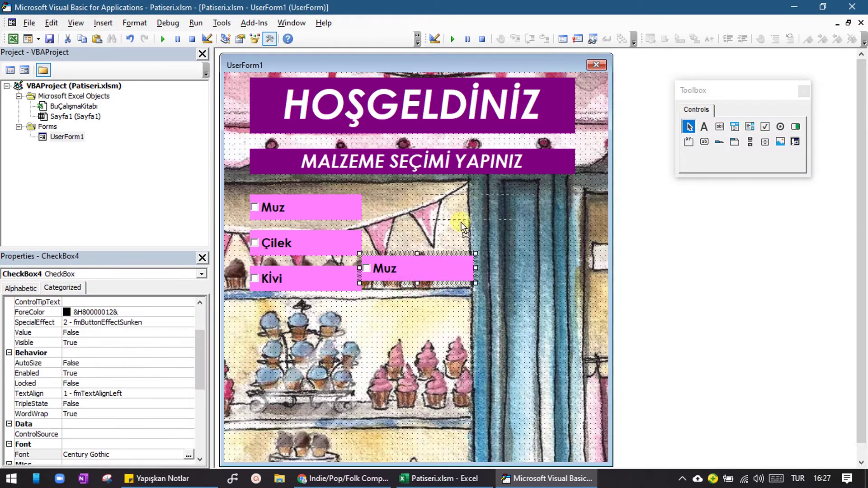
pyautogui.moveTo(461, 223); pyautogui.dragTo(459, 220)
pyautogui.click(476, 209)
pyautogui.write('Sütlü Çikola')
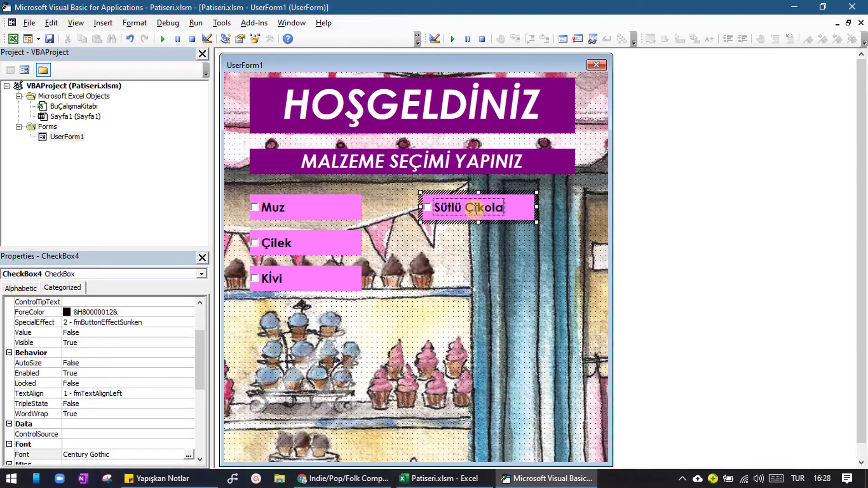
pyautogui.write('ta')
pyautogui.click(490, 248)
pyautogui.hotkey('ctrl', 'c')
pyautogui.hotkey('ctrl', 'v')
pyautogui.moveTo(454, 280); pyautogui.dragTo(454, 238)
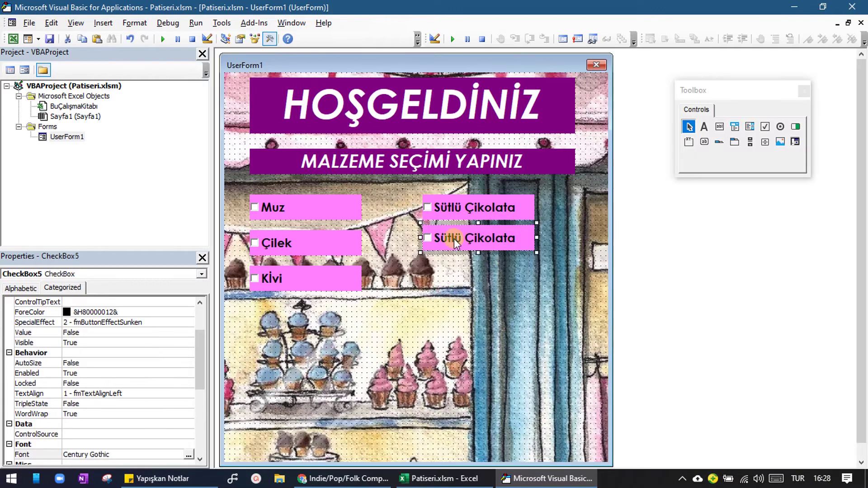
pyautogui.click(456, 237)
pyautogui.write('Bitter')
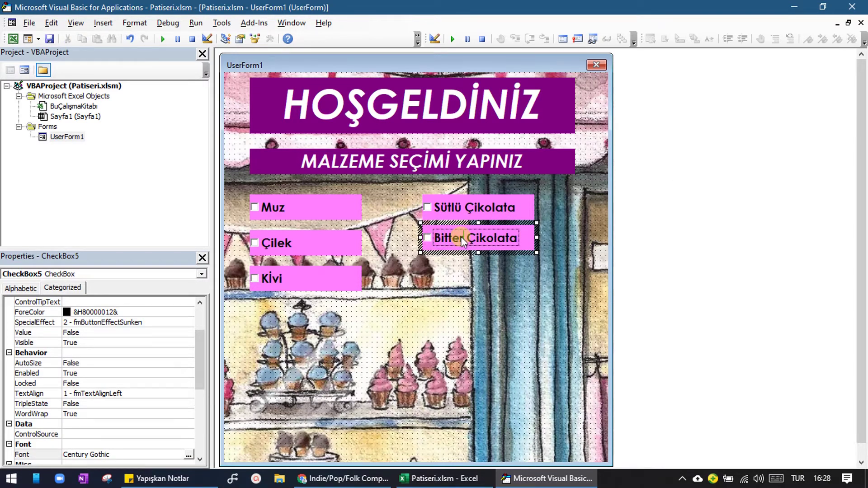
pyautogui.click(470, 271)
pyautogui.hotkey('ctrl', 'v')
pyautogui.click(463, 268)
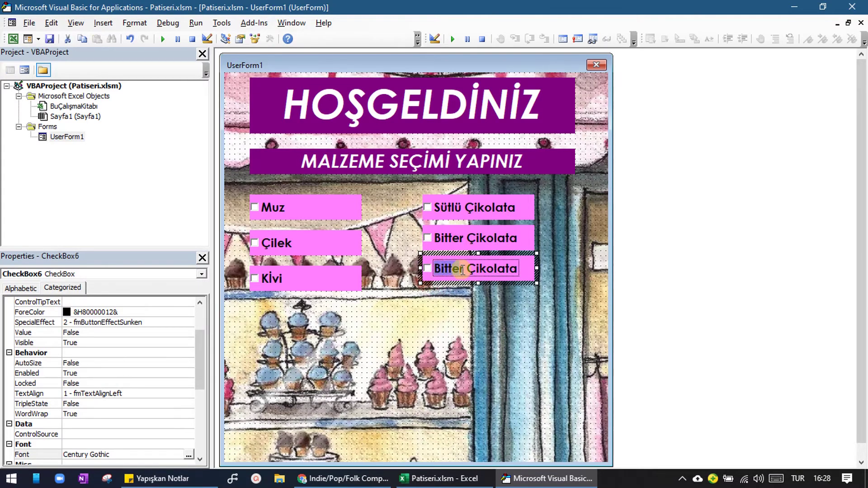
pyautogui.keyDown('ctrl'); pyautogui.click(524, 201); pyautogui.keyUp('ctrl')
# Give the three chocolate checkboxes an orange-brown background
pyautogui.keyDown('ctrl'); pyautogui.click(523, 238); pyautogui.keyUp('ctrl')
pyautogui.click(163, 322)
pyautogui.click(189, 322)
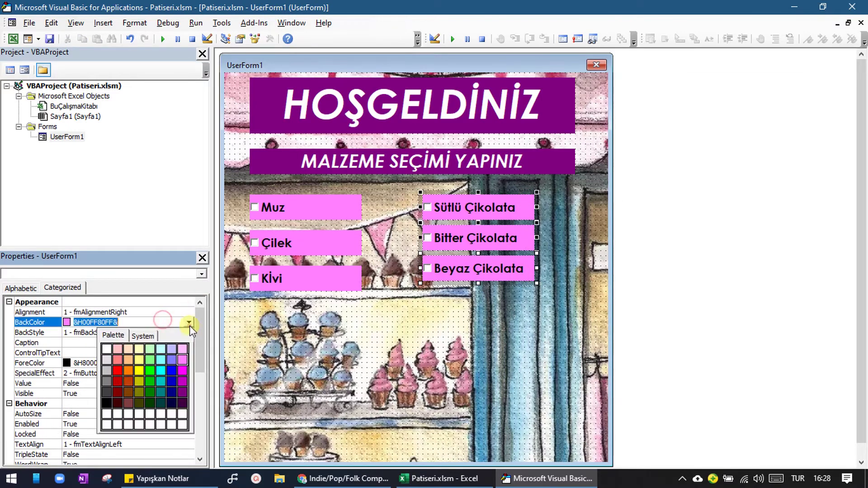
pyautogui.click(128, 391)
# Paste a copy of the Kivi checkbox below the fruit checkboxes
pyautogui.click(713, 330)
pyautogui.click(498, 308)
pyautogui.click(325, 278)
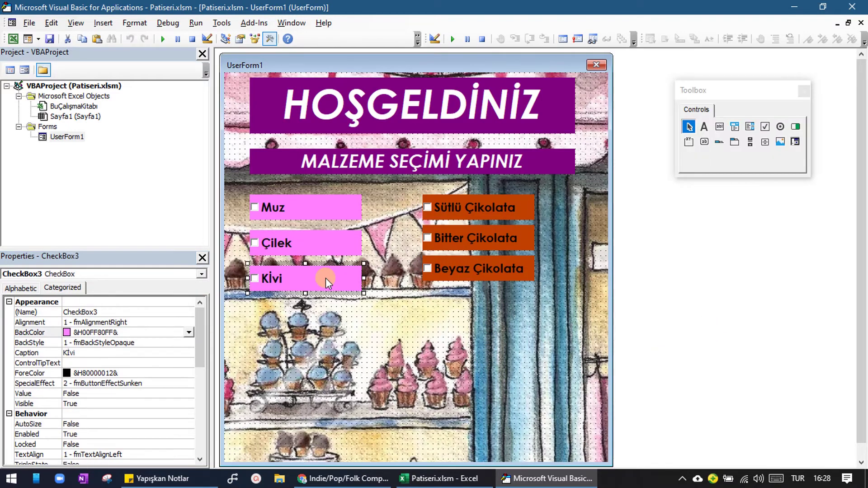
pyautogui.hotkey('ctrl', 'c')
pyautogui.hotkey('ctrl', 'v')
pyautogui.moveTo(428, 277)
pyautogui.mouseDown()
pyautogui.moveTo(429, 312)
pyautogui.moveTo(324, 346)
pyautogui.mouseUp()
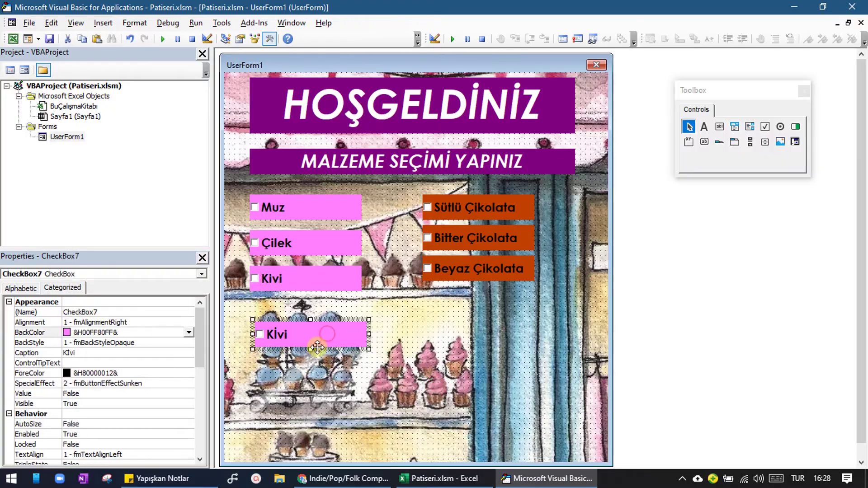
pyautogui.click(362, 473)
pyautogui.click(472, 12)
# Google 'waffle malzem', then refine the query with 'içi' for waffle filling ingredients
pyautogui.write('waffle malzem')
pyautogui.press('Return')
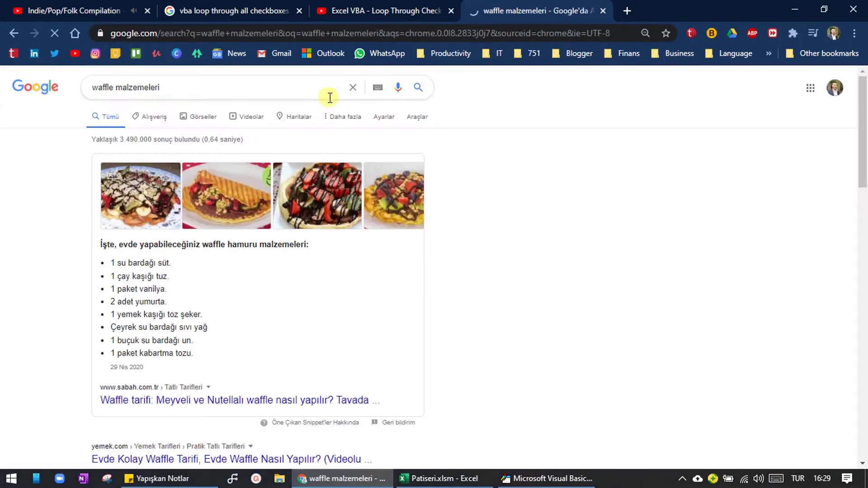
pyautogui.scroll(-5, 45, 298)
pyautogui.scroll(5, 42, 297)
pyautogui.click(115, 87)
pyautogui.write('içi')
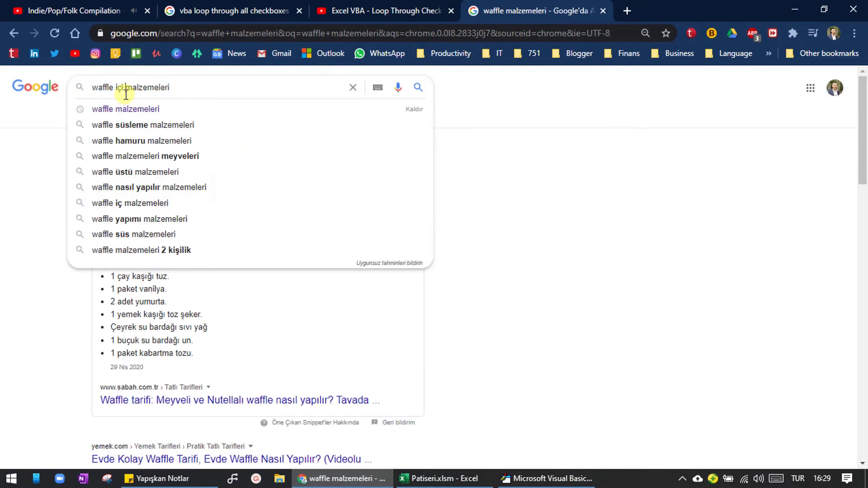
pyautogui.press('Return')
pyautogui.scroll(-5, 61, 286)
pyautogui.scroll(-5, 47, 277)
pyautogui.scroll(-3, 28, 291)
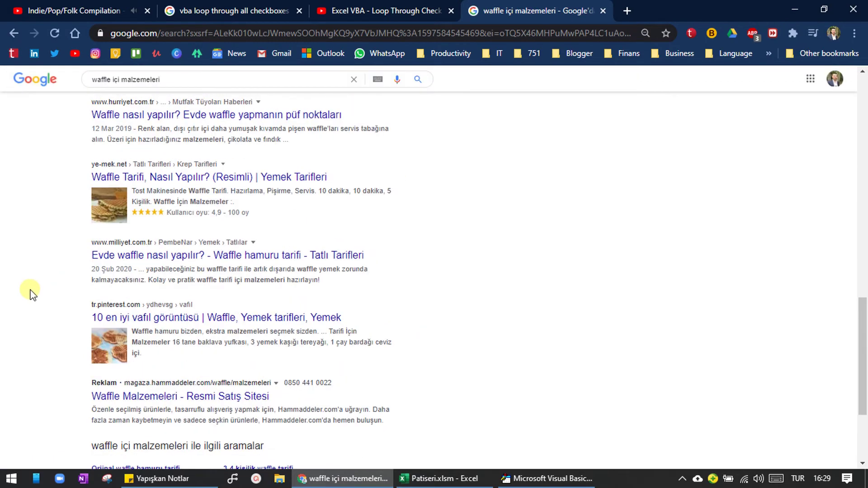
pyautogui.scroll(-3, 29, 291)
# Open the Pinterest and hammaddeler shop results, close Pinterest, and browse the shop's waffle decoration category
pyautogui.middleClick(160, 197)
pyautogui.middleClick(156, 267)
pyautogui.click(534, 10)
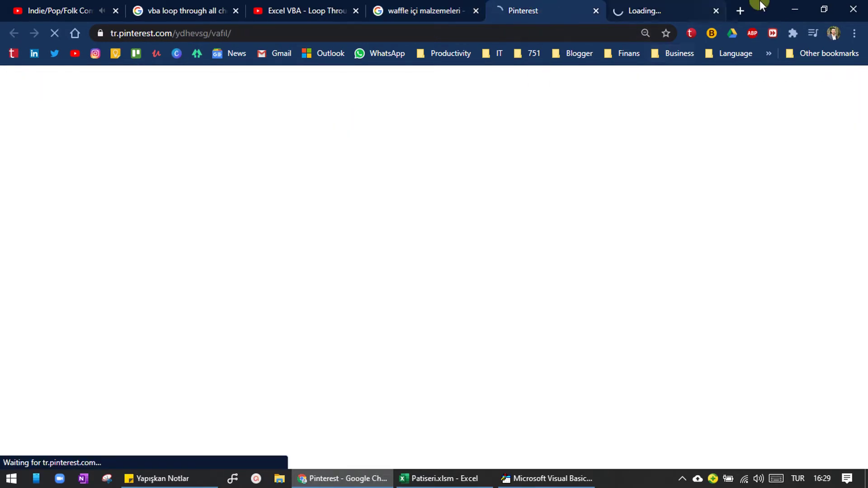
pyautogui.click(596, 10)
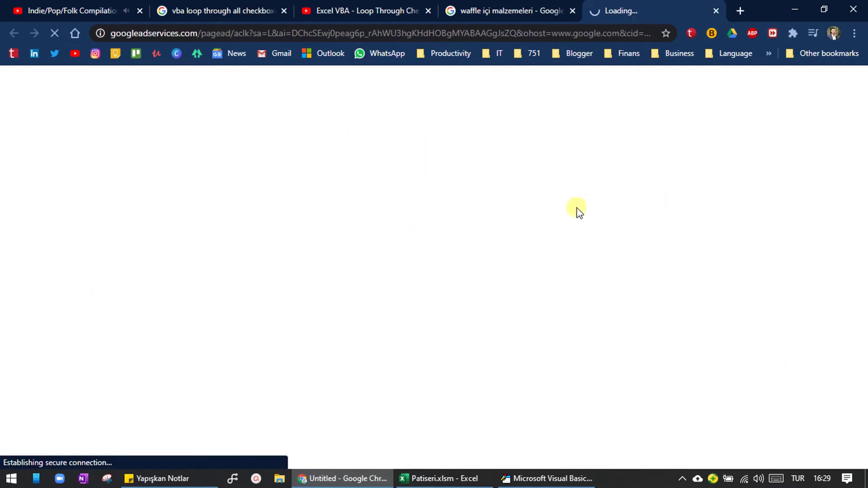
pyautogui.click(507, 11)
pyautogui.scroll(10, 520, 226)
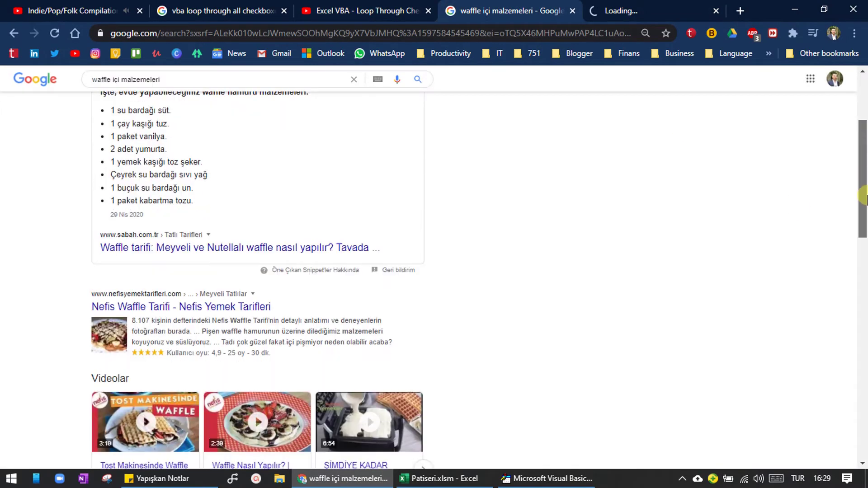
pyautogui.click(634, 10)
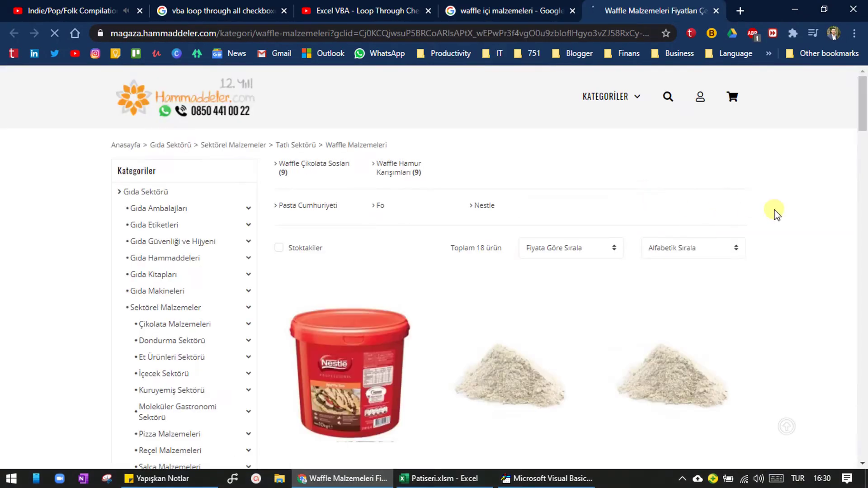
pyautogui.moveTo(863, 97)
pyautogui.mouseDown()
pyautogui.moveTo(864, 249)
pyautogui.moveTo(864, 154)
pyautogui.mouseUp()
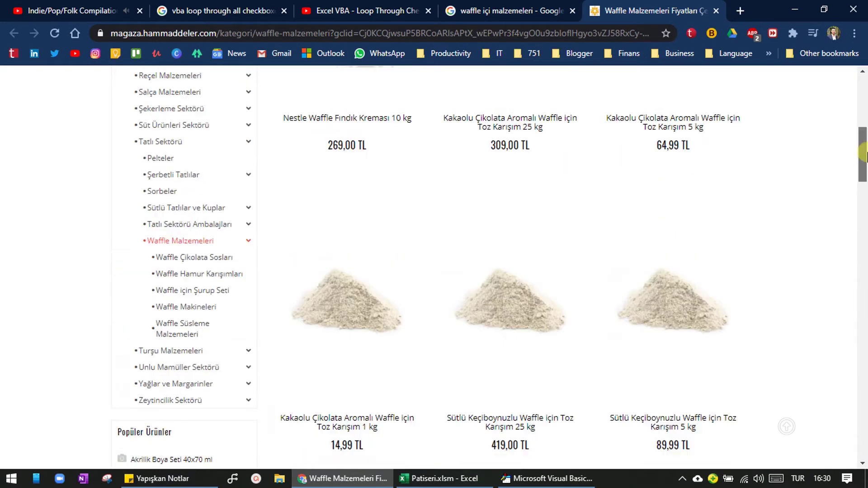
pyautogui.click(199, 330)
pyautogui.scroll(-3, 683, 294)
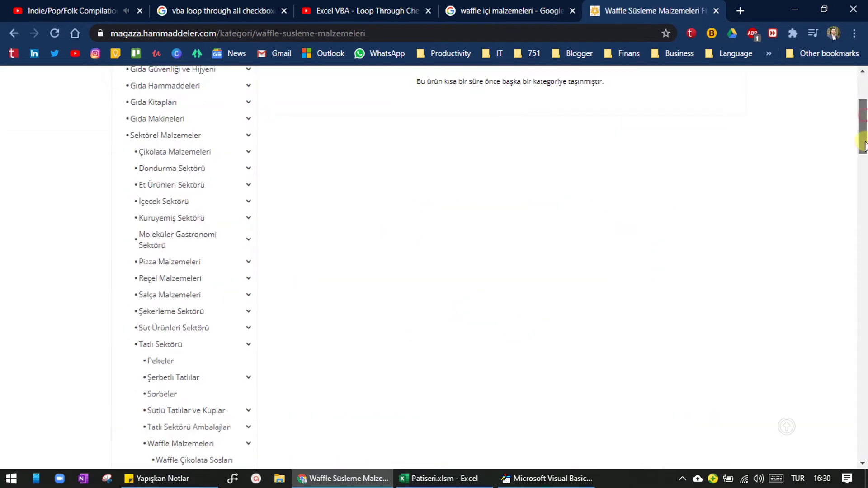
pyautogui.scroll(-5, 184, 355)
# Search 'waffle süsleme malzemeleri' and browse the wafflemalzemeleri.com shop in a new tab
pyautogui.click(383, 31)
pyautogui.write('waffle süsleme malzemeleri')
pyautogui.press('Return')
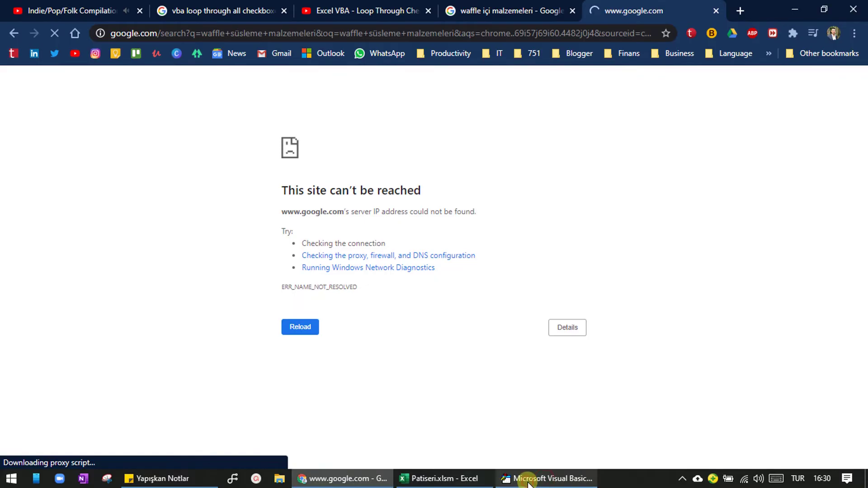
pyautogui.scroll(-5, 17, 312)
pyautogui.scroll(-5, 20, 316)
pyautogui.scroll(10, 19, 333)
pyautogui.rightClick(173, 181)
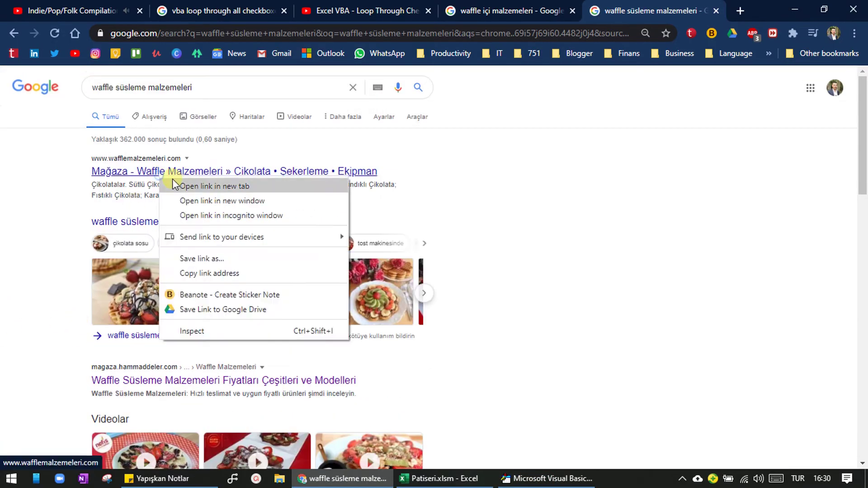
pyautogui.click(176, 186)
pyautogui.scroll(-10, 23, 281)
pyautogui.scroll(-2, 37, 307)
pyautogui.click(655, 10)
pyautogui.scroll(-10, 751, 264)
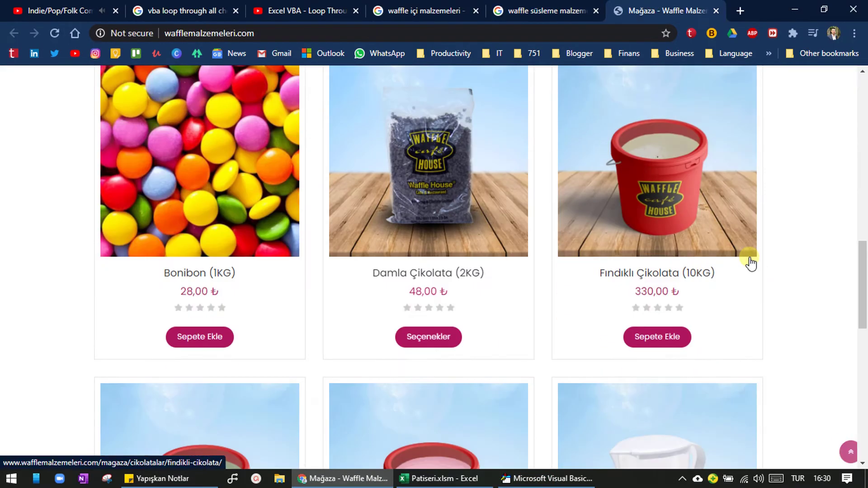
pyautogui.scroll(-8, 751, 264)
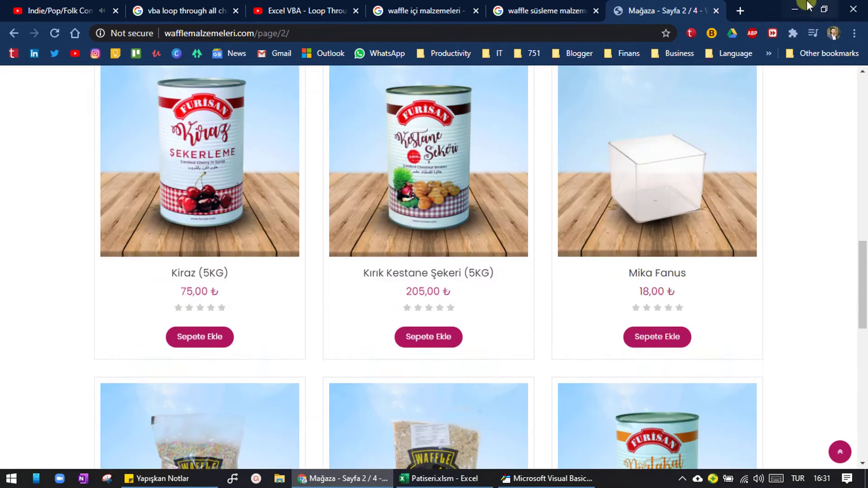
pyautogui.click(545, 478)
# Caption the copied Kivi checkbox Bonibon and place a copy of it below
pyautogui.click(277, 334)
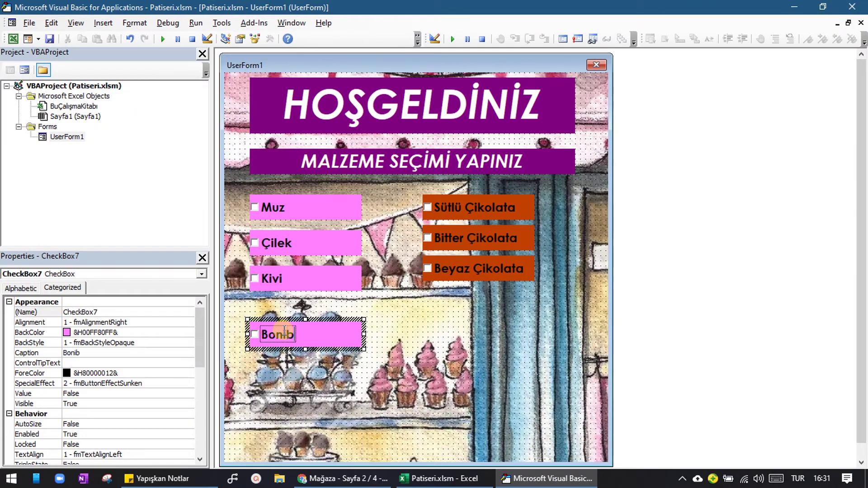
pyautogui.write('on')
pyautogui.moveTo(316, 335)
pyautogui.mouseDown()
pyautogui.moveTo(405, 281)
pyautogui.moveTo(342, 382)
pyautogui.moveTo(315, 364)
pyautogui.moveTo(379, 270)
pyautogui.moveTo(316, 398)
pyautogui.mouseUp()
# Browse page 3 of the shop's products for the remaining topping names
pyautogui.hotkey('alt', 'Tab')
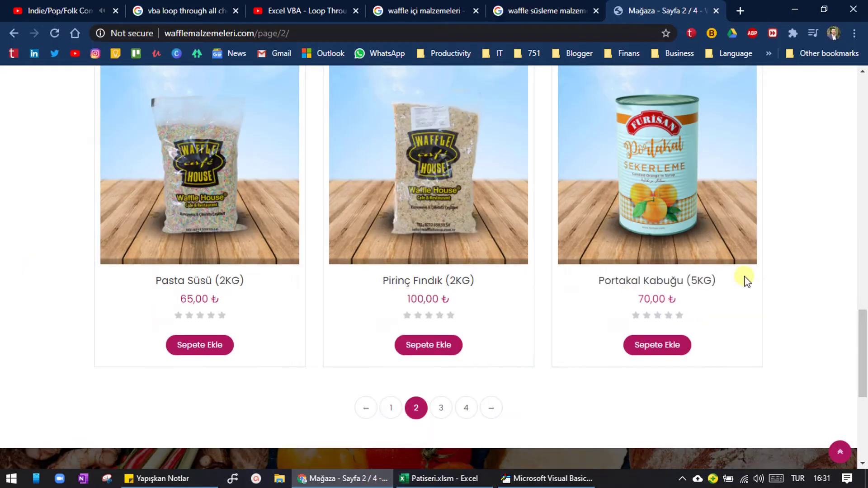
pyautogui.scroll(5, 707, 319)
pyautogui.scroll(5, 769, 298)
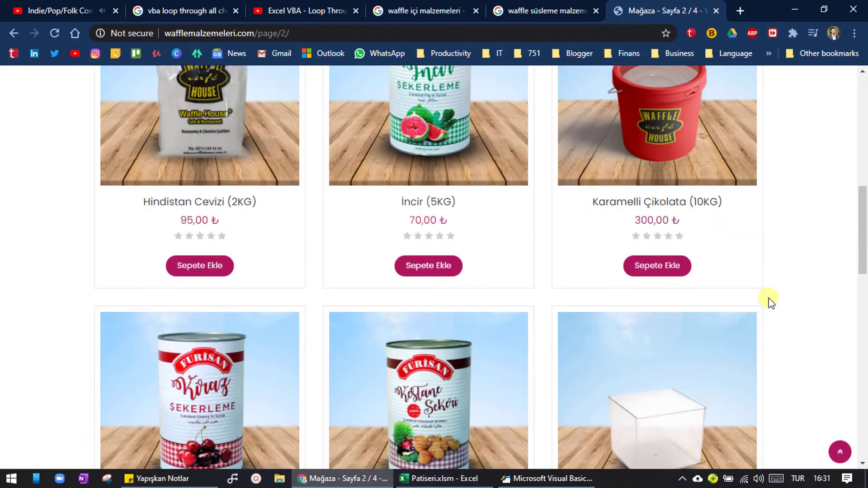
pyautogui.scroll(-9, 769, 297)
pyautogui.click(442, 344)
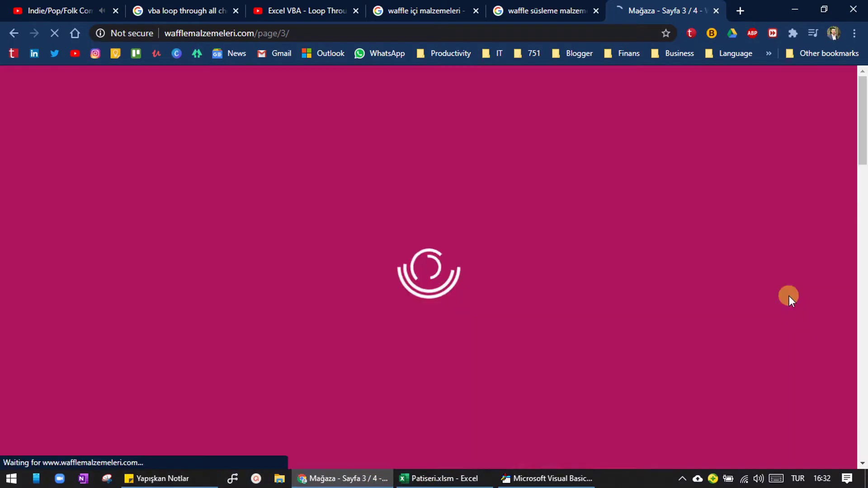
pyautogui.scroll(-10, 818, 288)
pyautogui.scroll(-4, 818, 288)
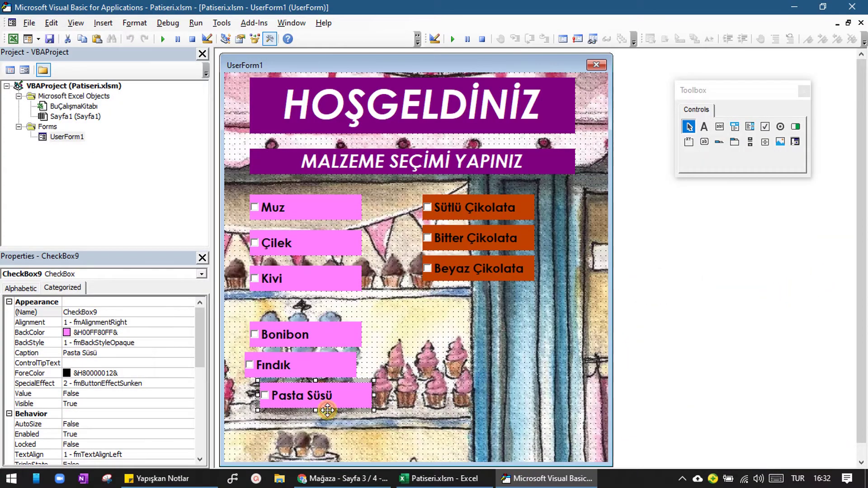
# Add Tutti Frutti and Hindistan Cevizi checkboxes in a right-hand column of the lower group
pyautogui.moveTo(316, 396); pyautogui.dragTo(411, 322)
pyautogui.click(467, 325)
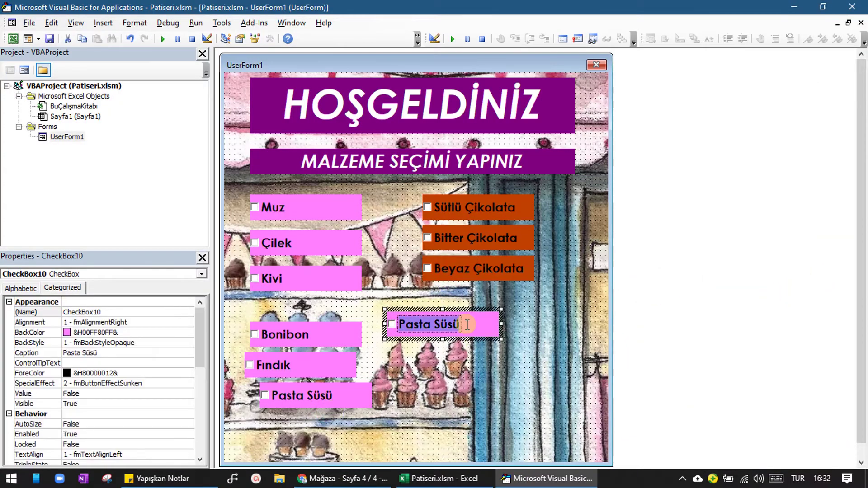
pyautogui.hotkey('alt', 'Tab')
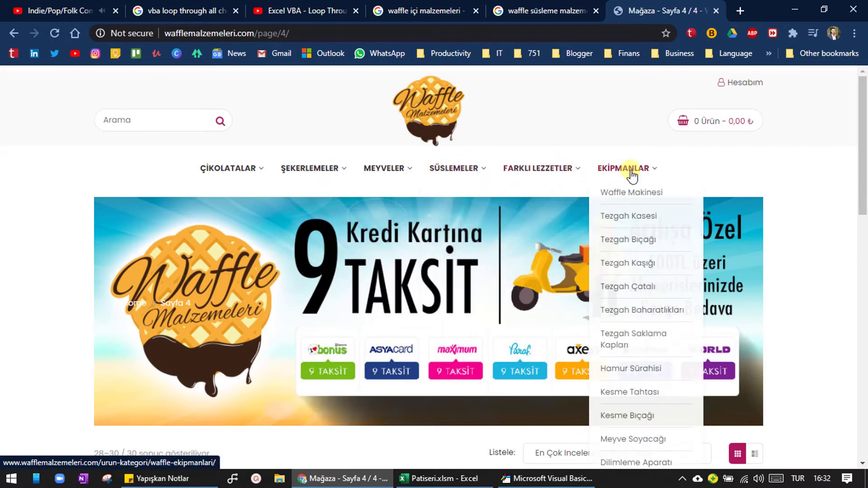
pyautogui.click(526, 484)
pyautogui.moveTo(482, 316); pyautogui.dragTo(482, 351)
pyautogui.click(482, 351)
pyautogui.write('H')
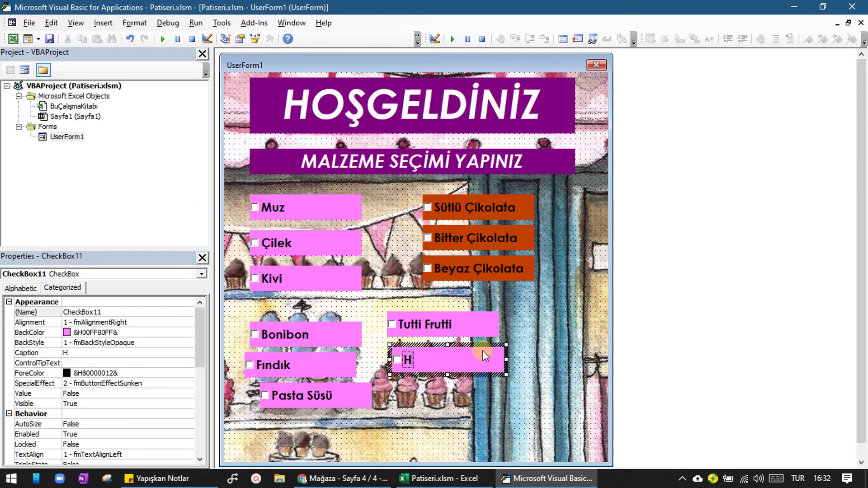
pyautogui.write('indistan Cevizi')
pyautogui.click(752, 360)
pyautogui.moveTo(348, 400); pyautogui.dragTo(452, 343)
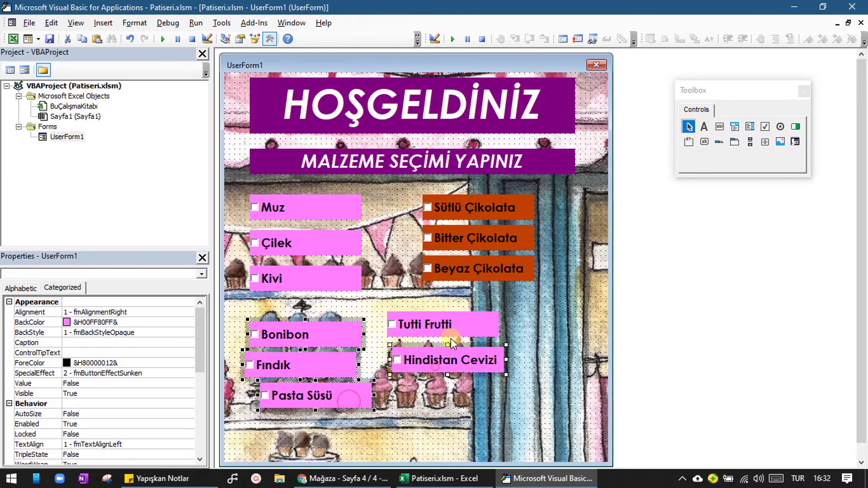
# Try red, blue and orange backgrounds on the lower checkboxes, settling on yellow
pyautogui.click(151, 324)
pyautogui.click(189, 323)
pyautogui.click(139, 360)
pyautogui.click(189, 322)
pyautogui.click(140, 371)
pyautogui.click(189, 322)
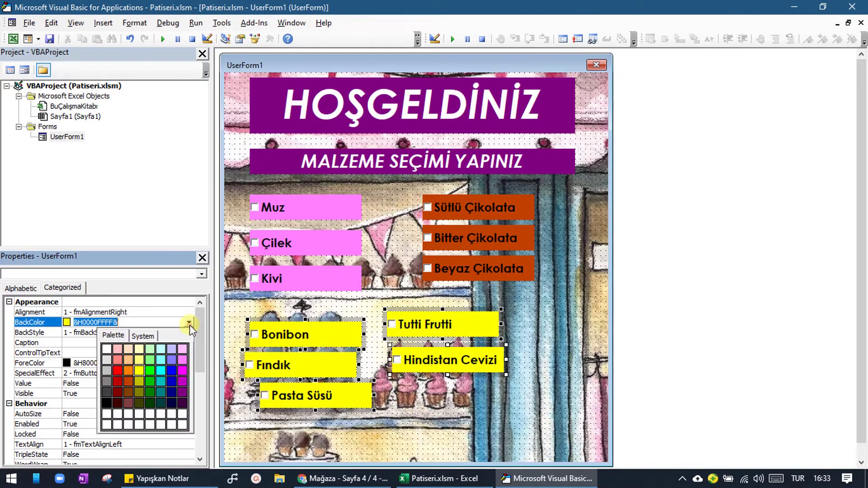
pyautogui.click(117, 371)
pyautogui.click(189, 322)
pyautogui.click(171, 371)
pyautogui.click(189, 322)
pyautogui.click(129, 371)
pyautogui.click(189, 322)
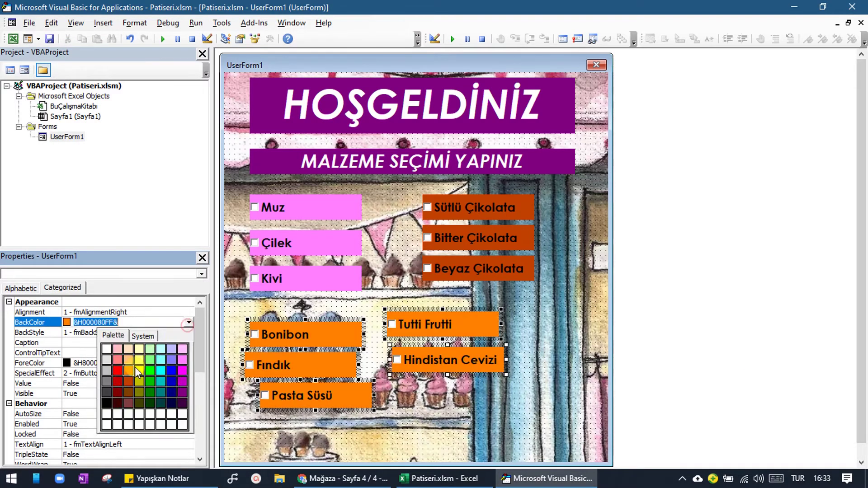
pyautogui.click(139, 371)
pyautogui.click(189, 322)
pyautogui.click(140, 371)
# Left-align Bonibon, Fındık and Pasta Süsü and arrange the five checkboxes into two lower columns
pyautogui.moveTo(380, 419); pyautogui.dragTo(240, 315)
pyautogui.click(134, 23)
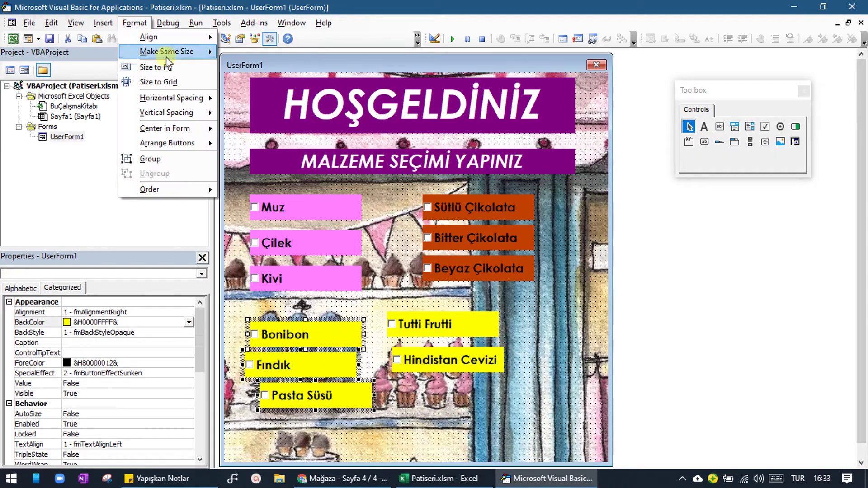
pyautogui.click(246, 37)
pyautogui.moveTo(434, 325); pyautogui.dragTo(445, 324)
pyautogui.moveTo(329, 403); pyautogui.dragTo(329, 423)
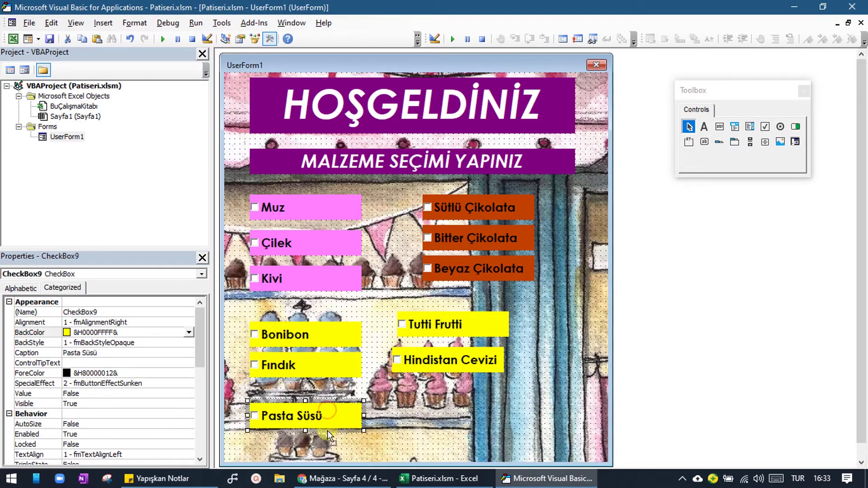
pyautogui.moveTo(312, 366); pyautogui.dragTo(312, 386)
pyautogui.moveTo(312, 335); pyautogui.dragTo(312, 351)
pyautogui.moveTo(441, 361); pyautogui.dragTo(451, 416)
pyautogui.click(446, 332)
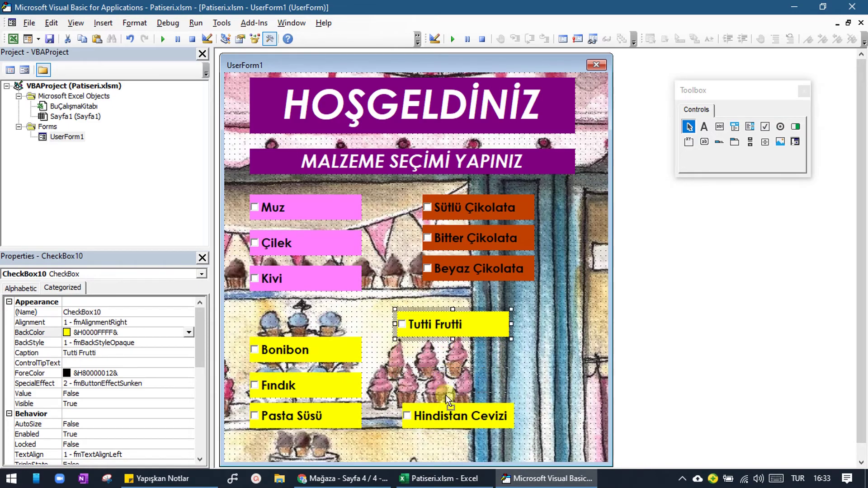
pyautogui.moveTo(446, 332); pyautogui.dragTo(447, 400)
# Shorten the HOŞGELDİNİZ banner and move the MALZEME SEÇİMİ YAPINIZ banner up beneath it
pyautogui.click(403, 174)
pyautogui.click(413, 124)
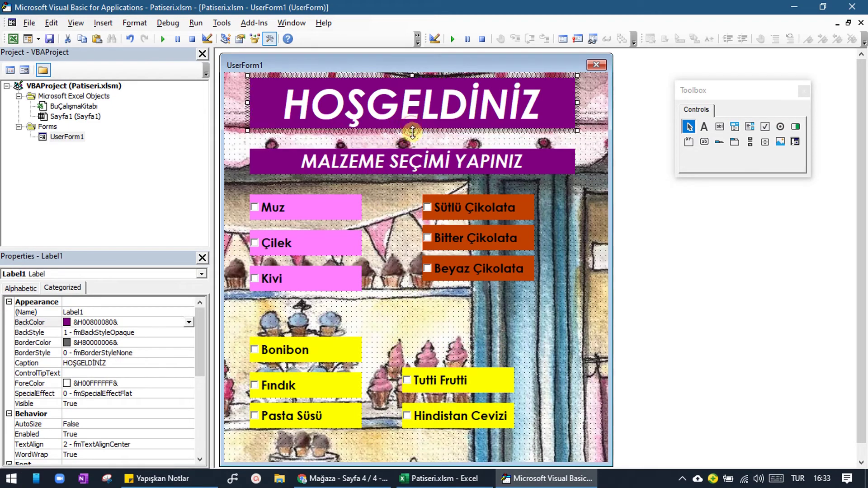
pyautogui.moveTo(412, 133); pyautogui.dragTo(412, 124)
pyautogui.moveTo(393, 171)
pyautogui.mouseDown()
pyautogui.moveTo(393, 151)
pyautogui.moveTo(407, 262)
pyautogui.mouseUp()
pyautogui.click(407, 167)
# Copy the MALZEME banner into a black MEYVE header placed above Muz
pyautogui.moveTo(578, 269); pyautogui.dragTo(405, 269)
pyautogui.doubleClick(289, 269)
pyautogui.click(861, 23)
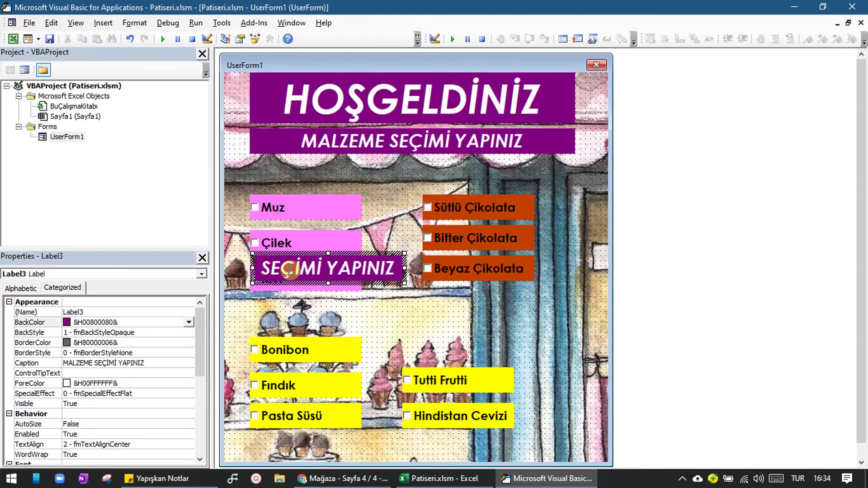
pyautogui.click(290, 270)
pyautogui.write('MEYVE')
pyautogui.moveTo(333, 271); pyautogui.dragTo(323, 179)
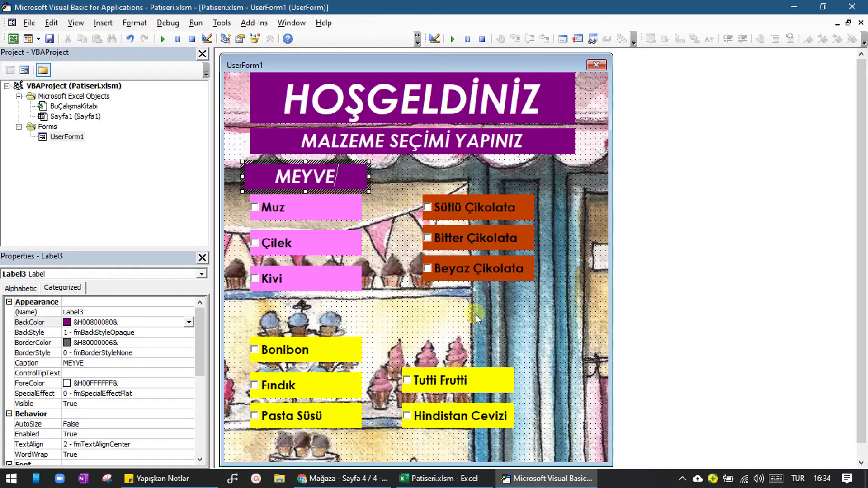
pyautogui.click(188, 322)
pyautogui.click(109, 398)
# Paste a copy of the header above the chocolate column, captioned ÇİKOLATA
pyautogui.hotkey('ctrl', 'c')
pyautogui.hotkey('ctrl', 'v')
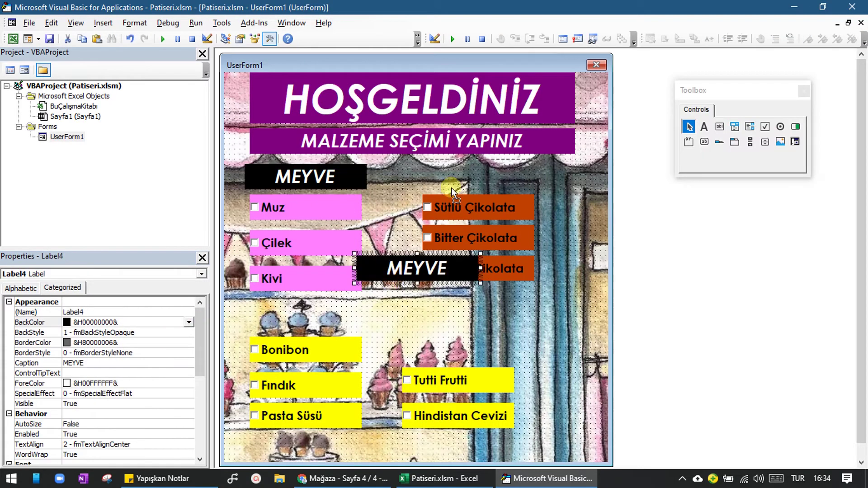
pyautogui.moveTo(452, 188); pyautogui.dragTo(443, 193)
pyautogui.click(533, 181)
pyautogui.write('ÇİKOLATA')
# Paste a third header under Kivi and widen it across both topping columns
pyautogui.click(351, 183)
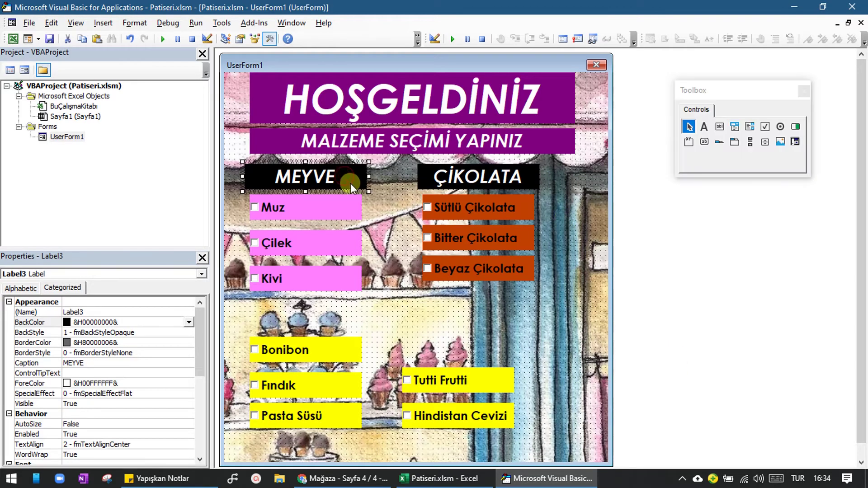
pyautogui.hotkey('ctrl', 'v')
pyautogui.moveTo(290, 337); pyautogui.dragTo(282, 334)
pyautogui.moveTo(374, 314); pyautogui.dragTo(547, 314)
pyautogui.click(375, 314)
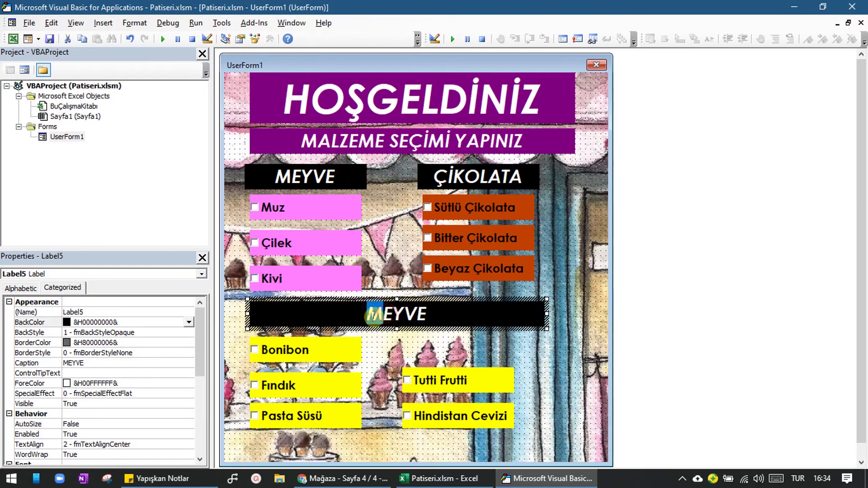
pyautogui.hotkey('alt', 'Tab')
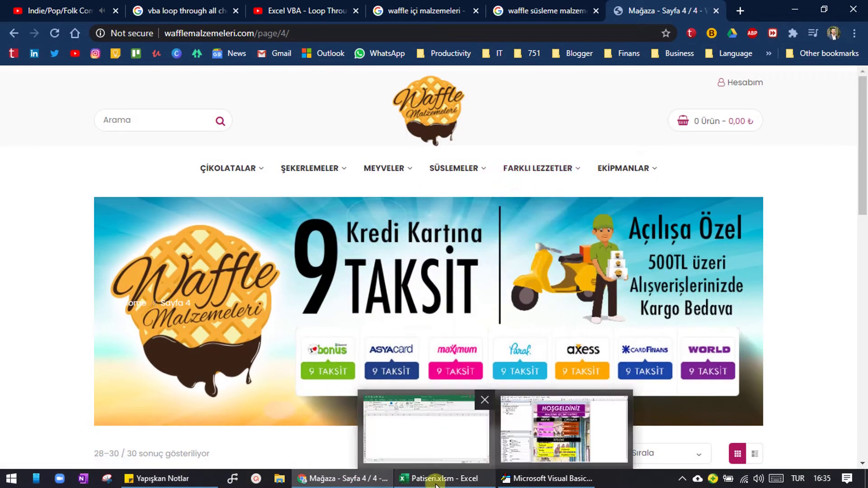
pyautogui.click(501, 479)
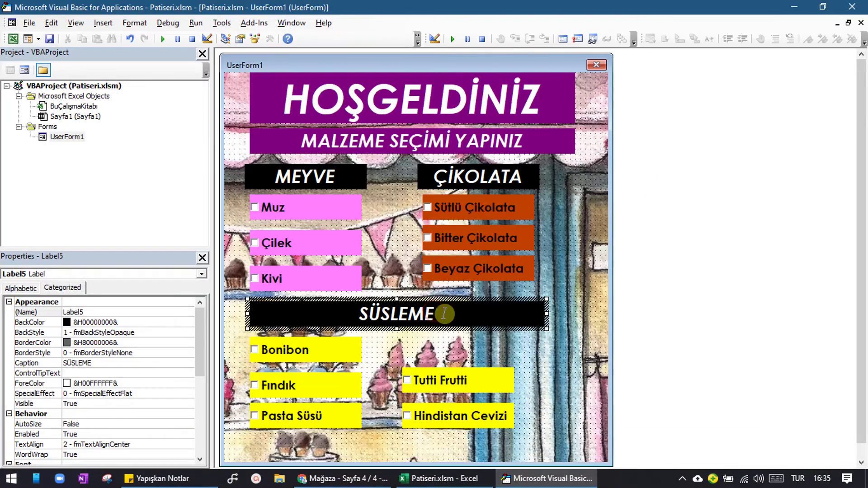
# Move Tutti Frutti and Hindistan Cevizi up and place a copied checkbox below Hindistan Cevizi
pyautogui.moveTo(479, 393); pyautogui.dragTo(480, 363)
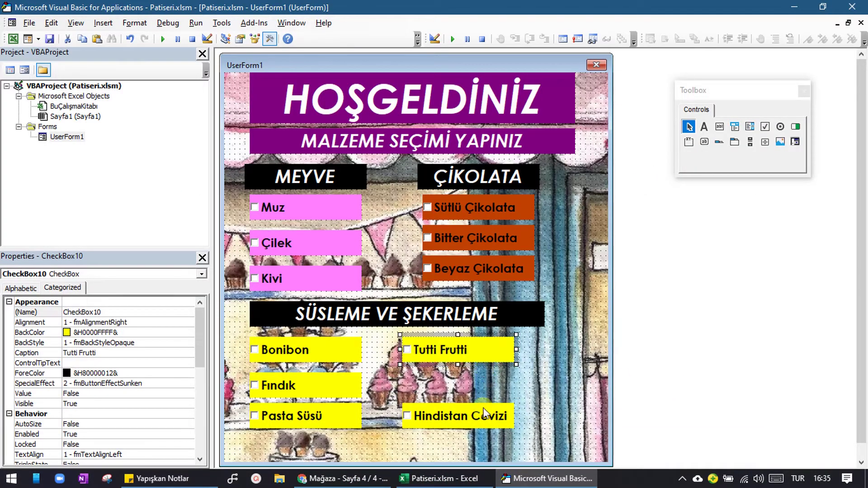
pyautogui.moveTo(483, 432); pyautogui.dragTo(484, 402)
pyautogui.hotkey('ctrl', 'c')
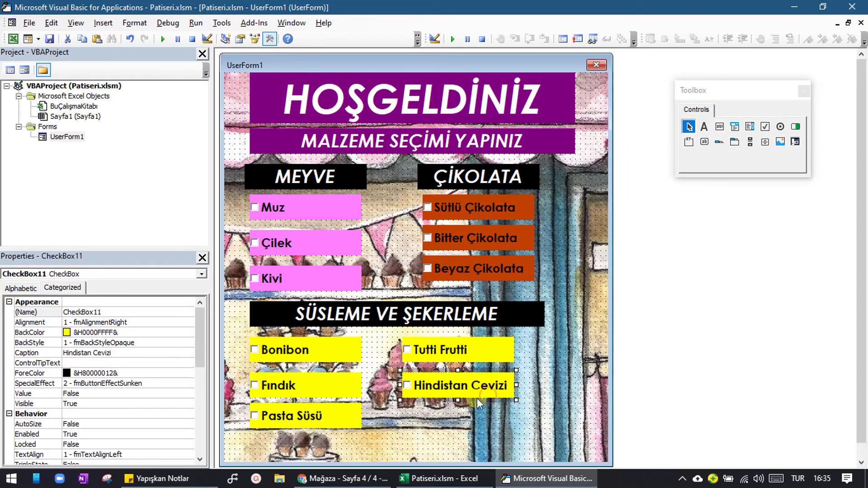
pyautogui.hotkey('ctrl', 'v')
pyautogui.moveTo(369, 269); pyautogui.dragTo(410, 416)
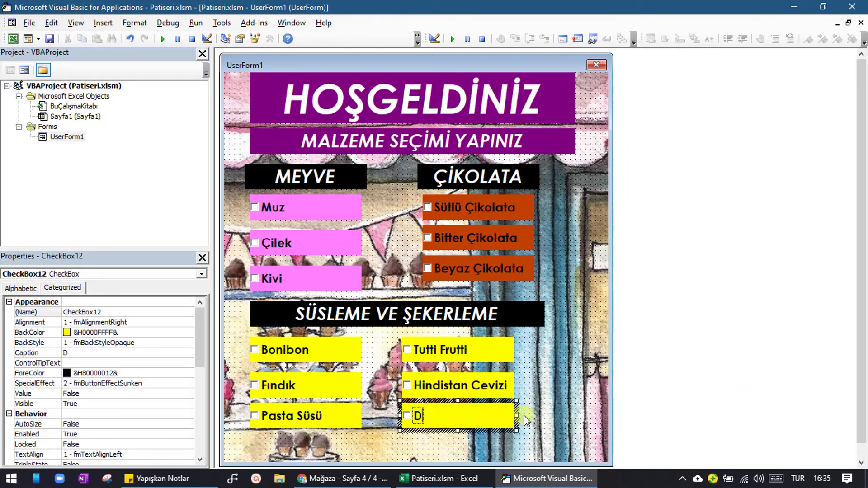
# Shift Tutti Frutti, Hindistan Cevizi and Damla Çikolata right, leveling Damla Çikolata with Pasta Süsü
pyautogui.click(756, 351)
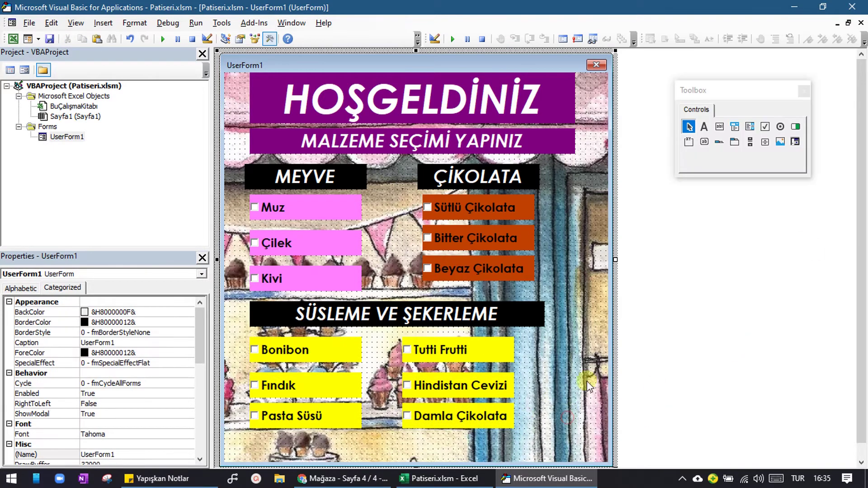
pyautogui.moveTo(468, 358); pyautogui.dragTo(493, 357)
pyautogui.moveTo(468, 389); pyautogui.dragTo(493, 389)
pyautogui.moveTo(479, 421); pyautogui.dragTo(505, 421)
pyautogui.keyDown('ctrl'); pyautogui.click(466, 351); pyautogui.keyUp('ctrl')
pyautogui.keyDown('ctrl'); pyautogui.click(493, 396); pyautogui.keyUp('ctrl')
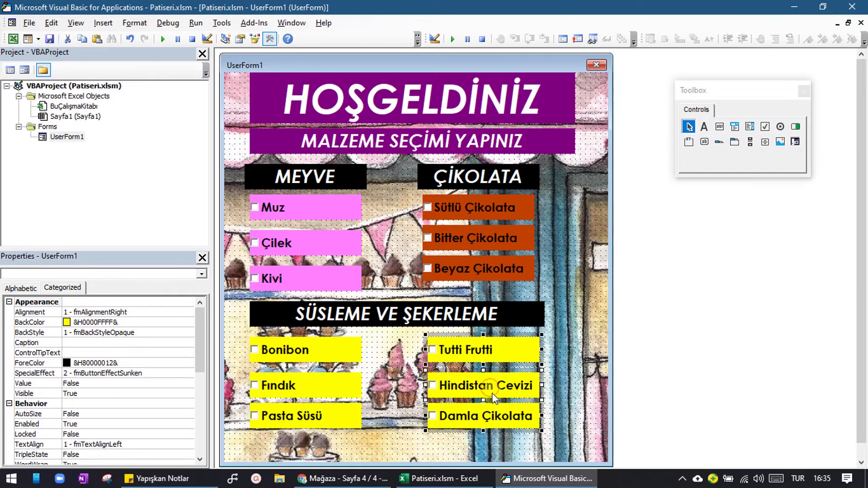
pyautogui.click(328, 412)
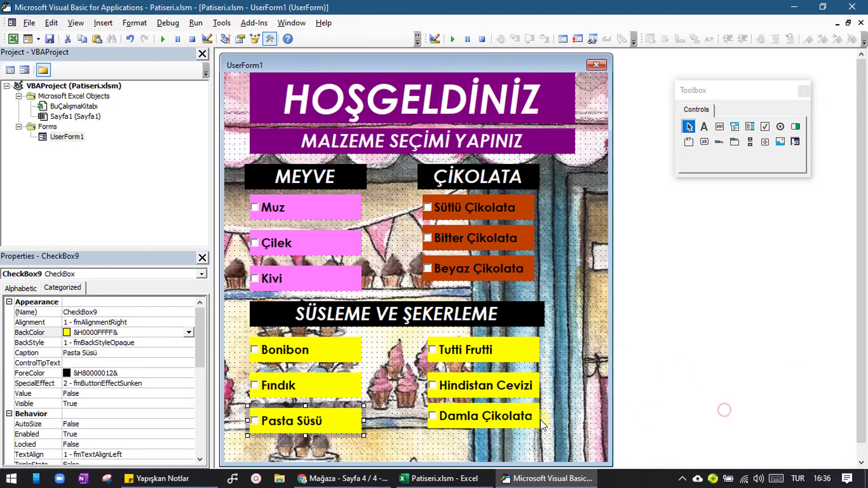
pyautogui.moveTo(542, 425); pyautogui.dragTo(542, 430)
# Make UserForm1 narrower and shift the HOŞGELDİNİZ banner left
pyautogui.click(746, 352)
pyautogui.moveTo(614, 260); pyautogui.dragTo(571, 266)
pyautogui.click(246, 95)
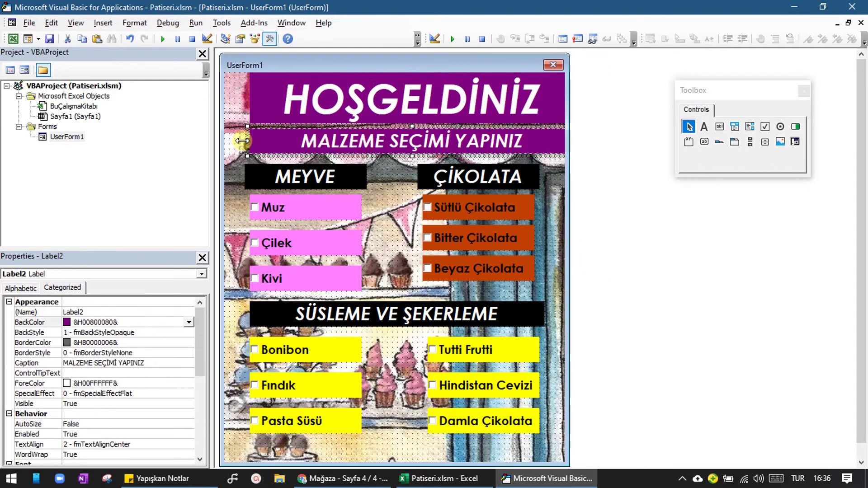
pyautogui.moveTo(246, 96); pyautogui.dragTo(231, 96)
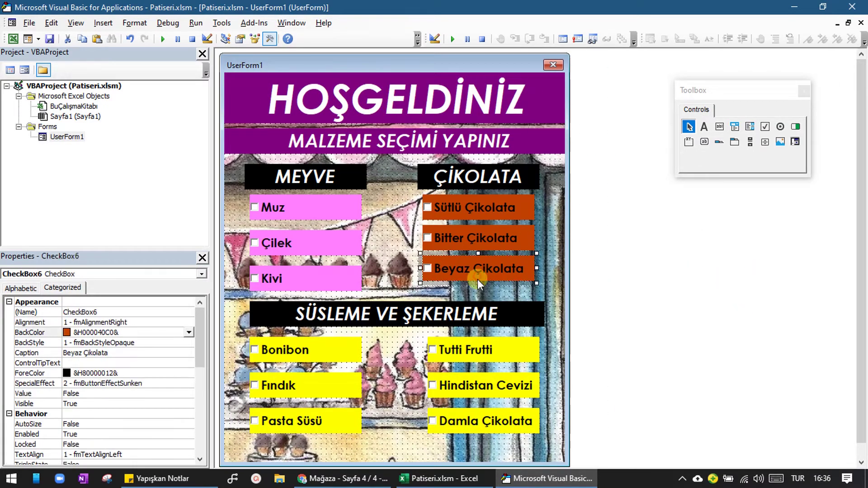
# Nudge Beyaz Çikolata and Bitter Çikolata so the chocolate checkboxes are evenly spaced
pyautogui.moveTo(477, 279); pyautogui.dragTo(491, 294)
pyautogui.click(492, 246)
pyautogui.click(480, 213)
pyautogui.keyDown('ctrl'); pyautogui.click(307, 208); pyautogui.keyUp('ctrl')
pyautogui.click(134, 22)
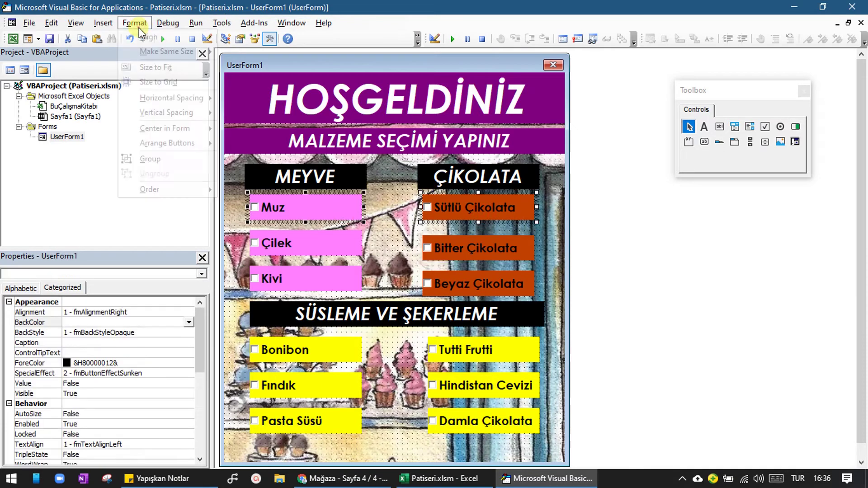
pyautogui.click(253, 77)
pyautogui.moveTo(479, 244); pyautogui.dragTo(478, 239)
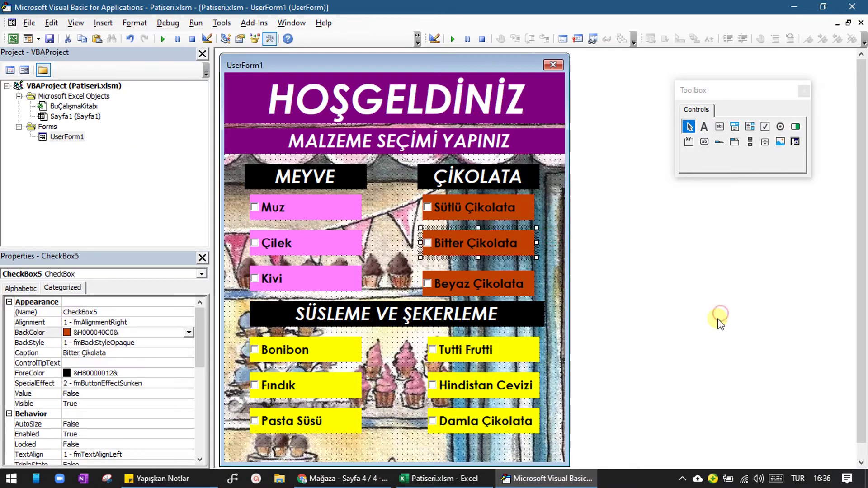
pyautogui.moveTo(507, 271); pyautogui.dragTo(507, 266)
# Line up Tutti Frutti, Hindistan Cevizi and Damla Çikolata in the right-hand yellow column
pyautogui.click(709, 331)
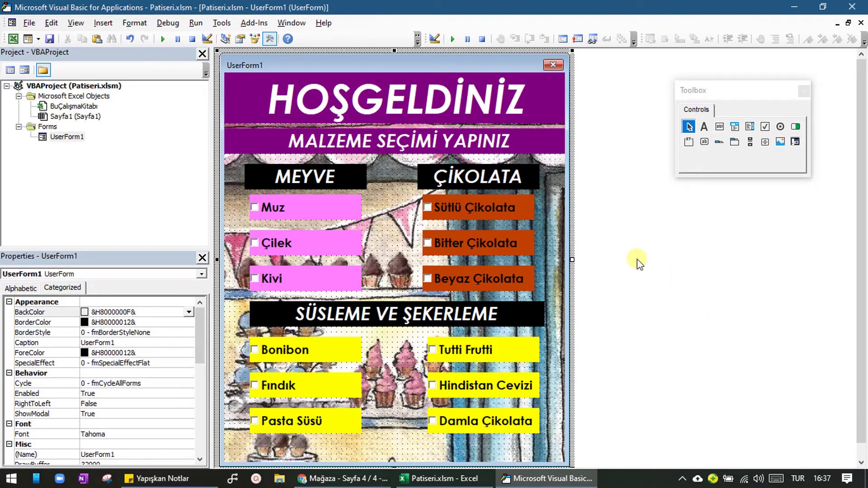
pyautogui.click(490, 395)
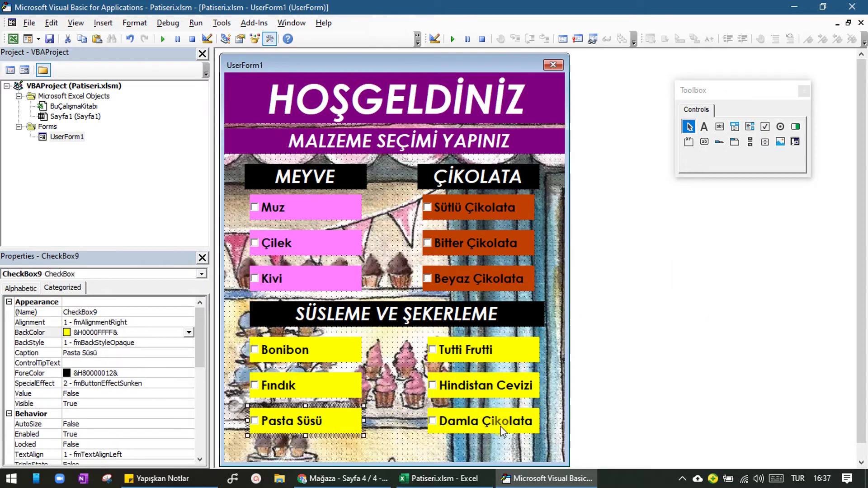
pyautogui.keyDown('ctrl'); pyautogui.click(495, 434); pyautogui.keyUp('ctrl')
pyautogui.click(495, 434)
pyautogui.click(503, 386)
pyautogui.keyDown('ctrl'); pyautogui.click(505, 350); pyautogui.keyUp('ctrl')
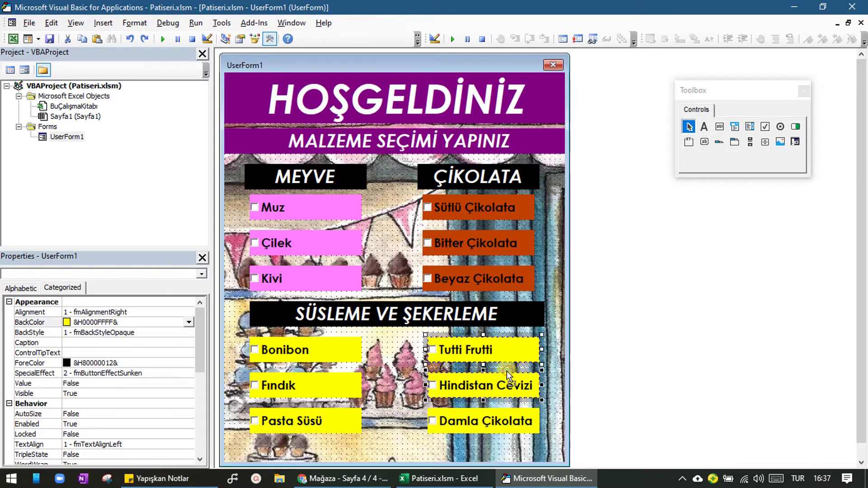
pyautogui.moveTo(512, 381); pyautogui.dragTo(506, 381)
pyautogui.moveTo(501, 414); pyautogui.dragTo(496, 414)
pyautogui.click(550, 409)
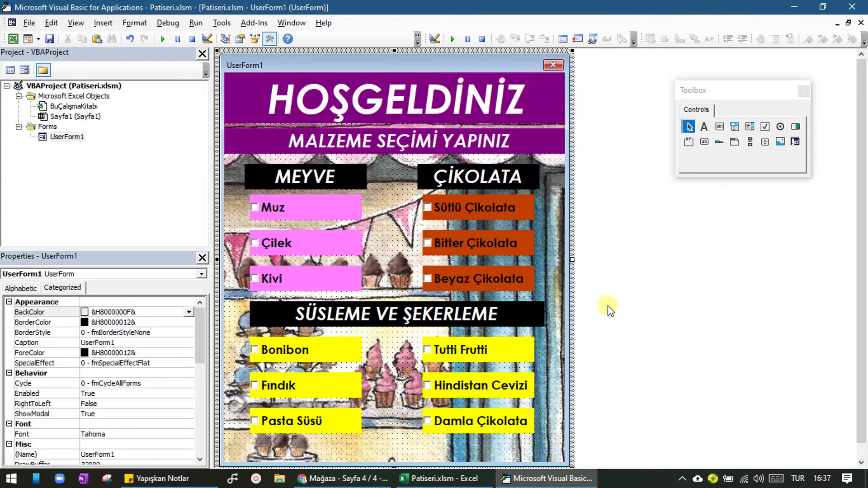
pyautogui.click(704, 142)
# Place a new button at the form's bottom and tighten the yellow checkboxes' spacing
pyautogui.click(355, 437)
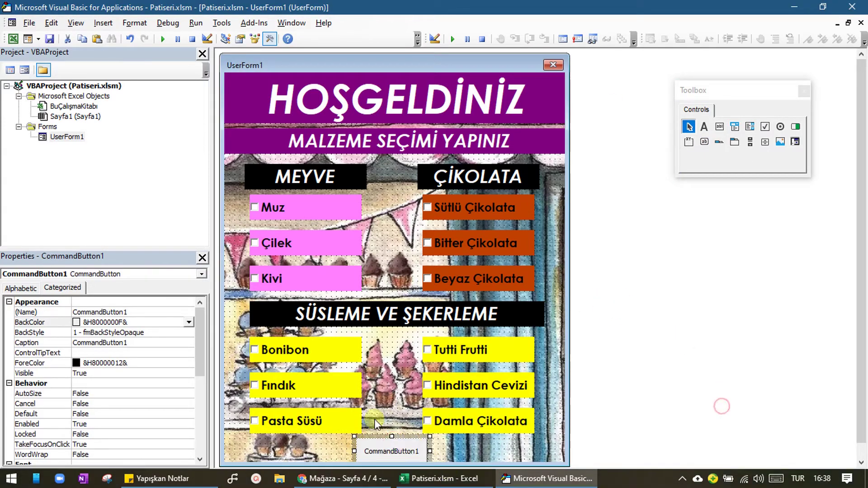
pyautogui.click(308, 353)
pyautogui.click(317, 387)
pyautogui.click(325, 409)
pyautogui.moveTo(317, 387); pyautogui.dragTo(324, 391)
pyautogui.click(316, 376)
pyautogui.click(466, 369)
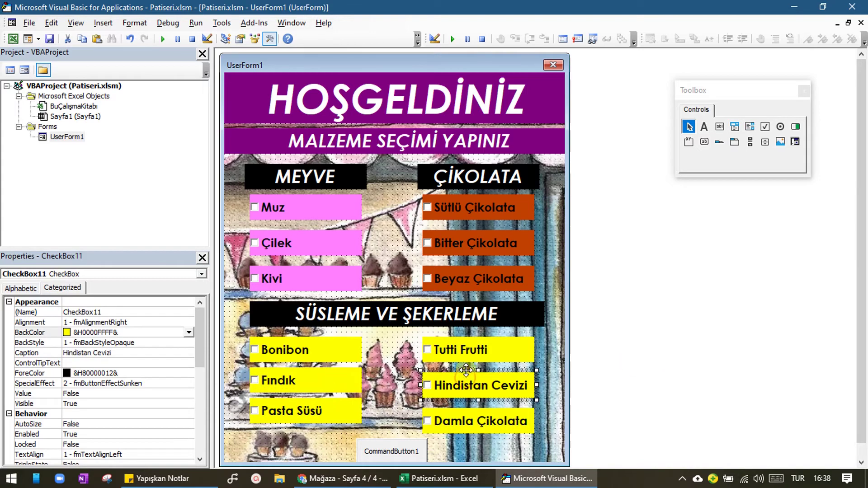
pyautogui.moveTo(466, 370); pyautogui.dragTo(466, 365)
pyautogui.moveTo(478, 423); pyautogui.dragTo(478, 413)
# Caption the new button 'Sipariş Ver' and give it a blue background
pyautogui.click(386, 444)
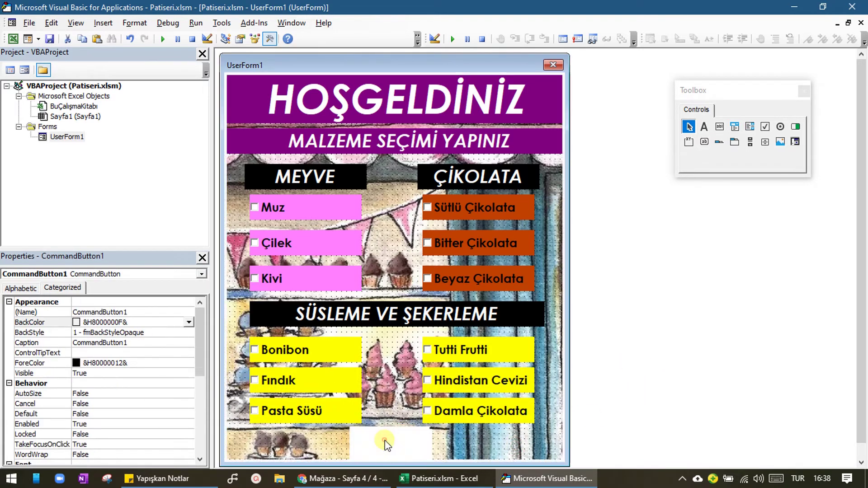
pyautogui.write('Sipariş Ver')
pyautogui.click(649, 384)
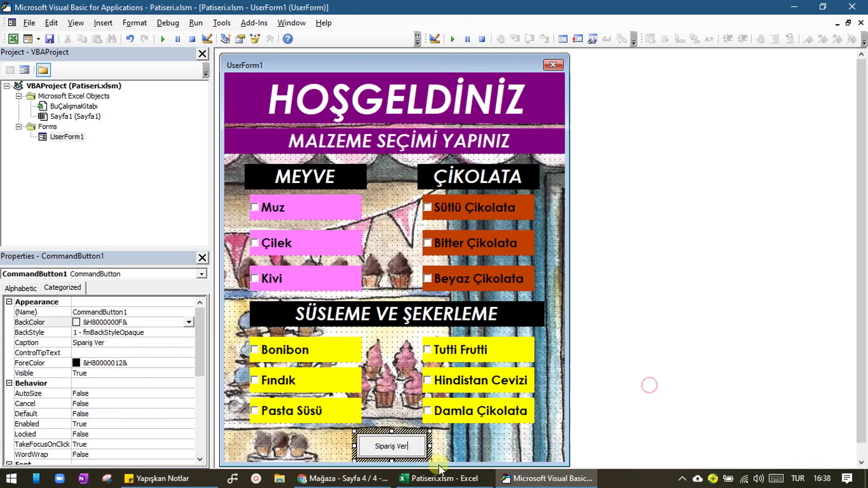
pyautogui.click(188, 322)
pyautogui.click(120, 337)
pyautogui.moveTo(197, 344)
pyautogui.mouseDown()
pyautogui.moveTo(206, 431)
pyautogui.moveTo(199, 349)
pyautogui.moveTo(199, 382)
pyautogui.mouseUp()
pyautogui.click(189, 322)
pyautogui.click(145, 402)
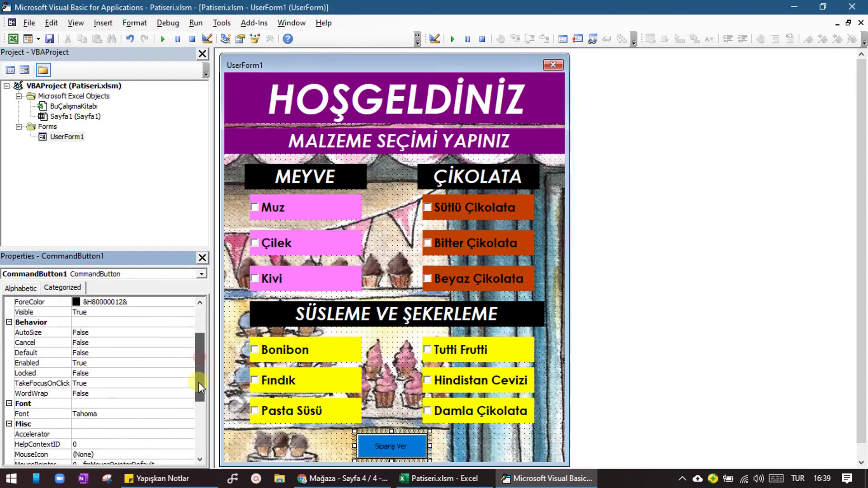
# Set the Sipariş Ver button's font to Century Gothic Bold 14
pyautogui.click(42, 393)
pyautogui.click(189, 393)
pyautogui.scroll(-5, 68, 152)
pyautogui.click(59, 152)
pyautogui.click(151, 152)
pyautogui.scroll(-2, 216, 151)
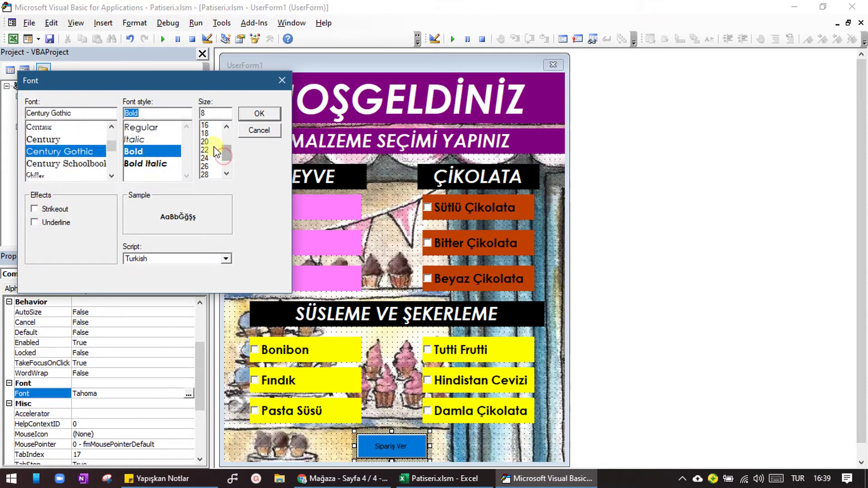
pyautogui.scroll(2, 217, 151)
pyautogui.click(205, 133)
pyautogui.click(259, 114)
pyautogui.click(189, 394)
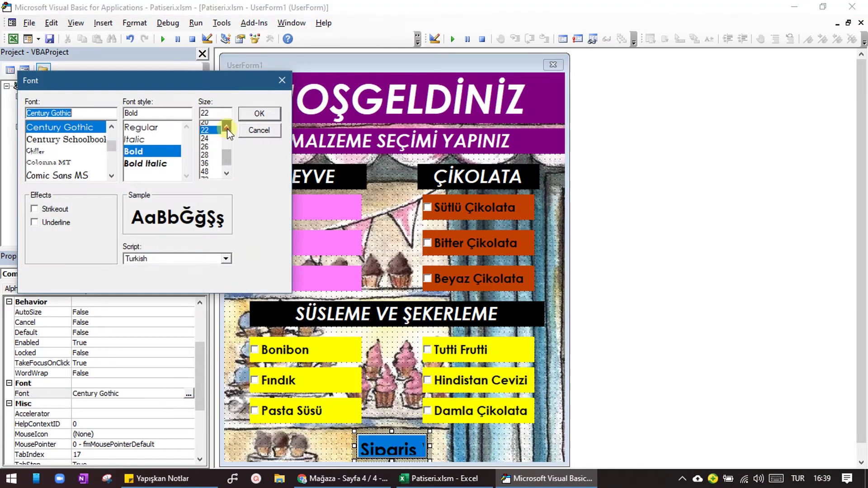
pyautogui.click(261, 115)
pyautogui.click(643, 407)
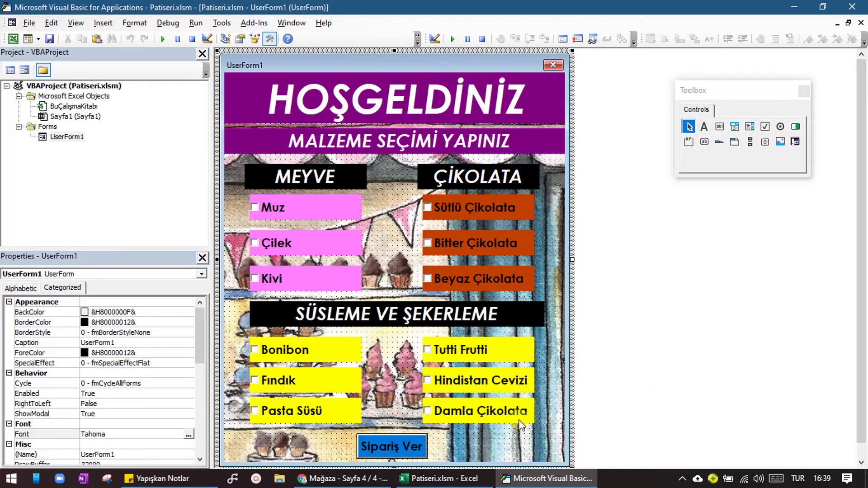
# Search Google Images for 'Background gradient' in a new Chrome tab
pyautogui.click(353, 479)
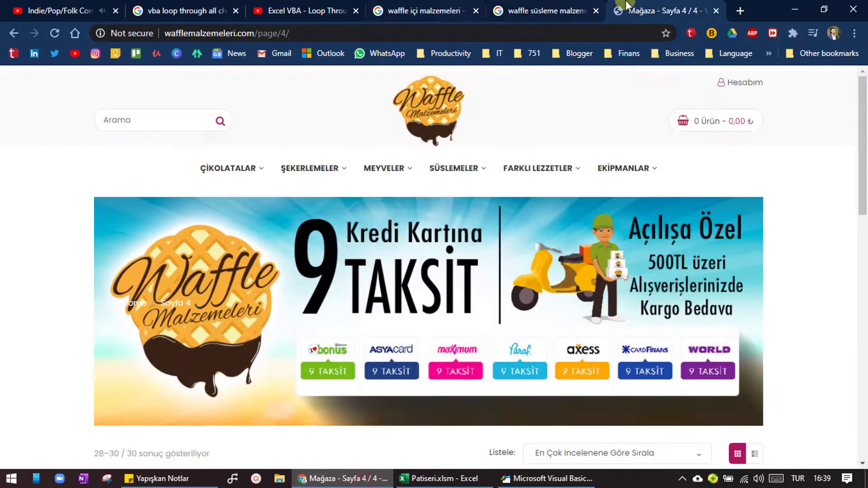
pyautogui.hotkey('ctrl', 't')
pyautogui.write('Background gradient')
pyautogui.press('Return')
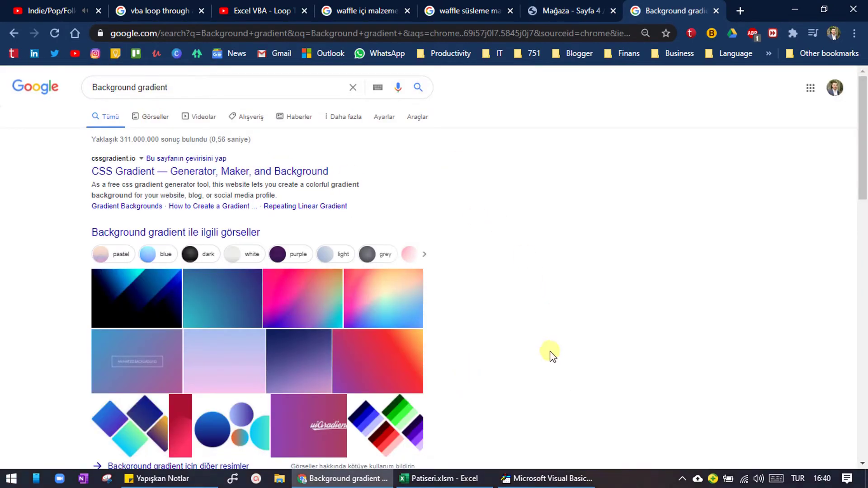
pyautogui.click(407, 276)
# Save a red-purple gradient image from the results to the computer
pyautogui.click(453, 217)
pyautogui.rightClick(655, 183)
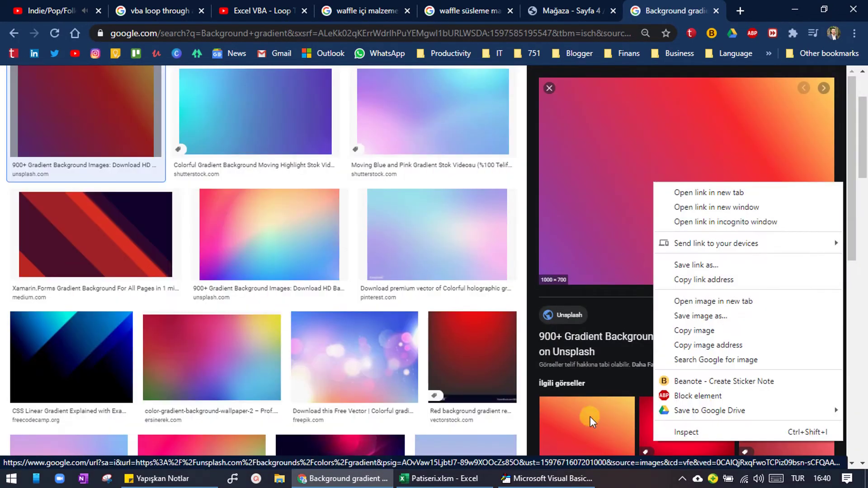
pyautogui.click(722, 316)
pyautogui.click(305, 307)
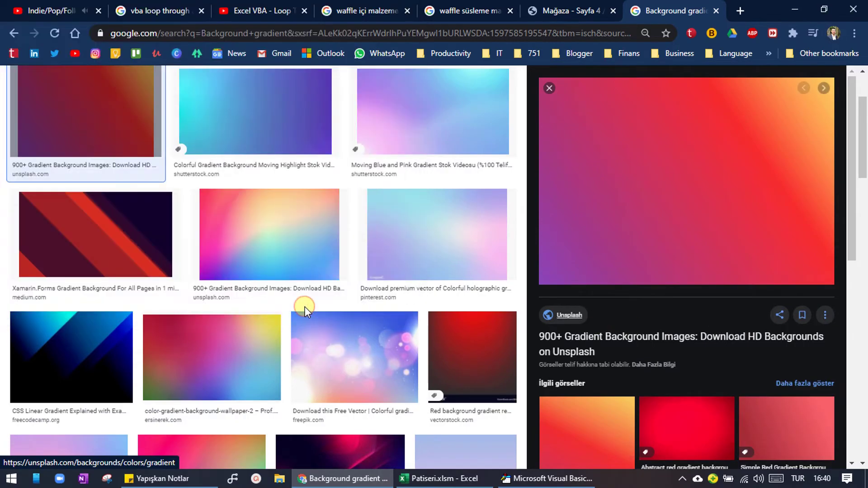
pyautogui.hotkey('alt', 'Tab')
pyautogui.scroll(-5, 202, 365)
pyautogui.scroll(-3, 202, 365)
# Set UserForm1's Picture property to the saved gradient image
pyautogui.click(172, 353)
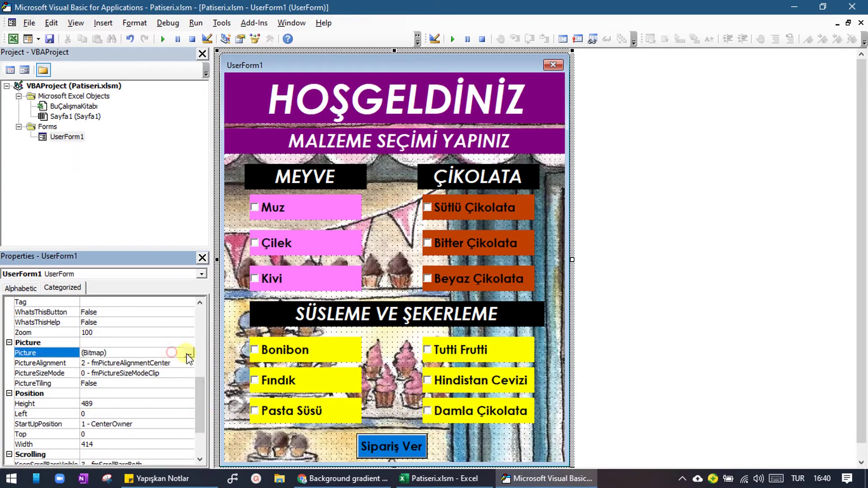
pyautogui.click(188, 353)
pyautogui.doubleClick(243, 163)
# Make the chocolate checkboxes' ForeColor white
pyautogui.click(479, 208)
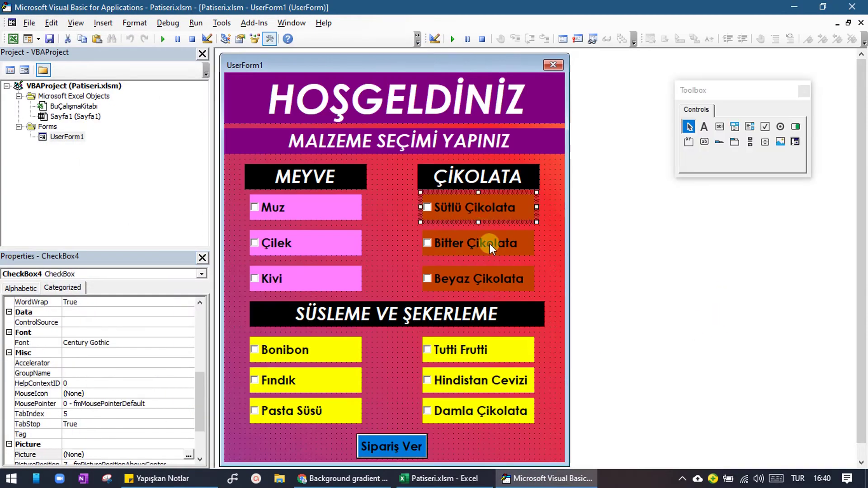
pyautogui.keyDown('ctrl'); pyautogui.click(479, 279); pyautogui.keyUp('ctrl')
pyautogui.click(189, 353)
pyautogui.click(113, 426)
pyautogui.click(668, 352)
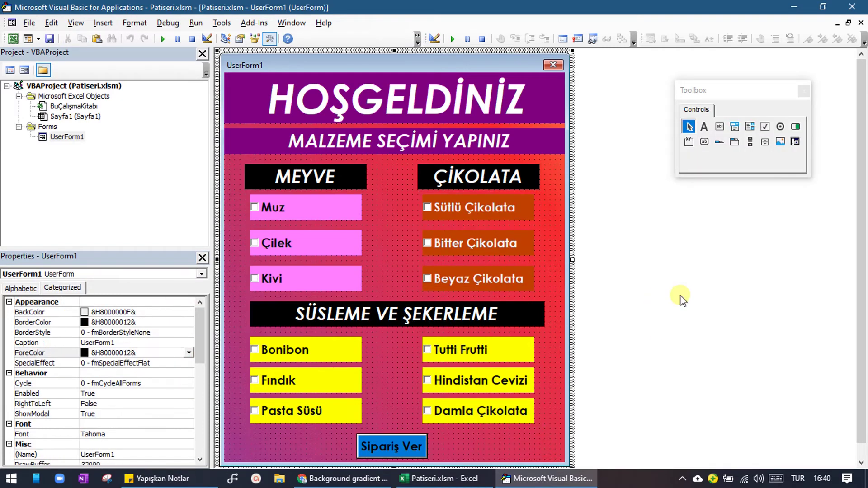
# Check the names of the Çilek, Bonibon, Damla Çikolata and other checkboxes
pyautogui.click(325, 207)
pyautogui.click(327, 242)
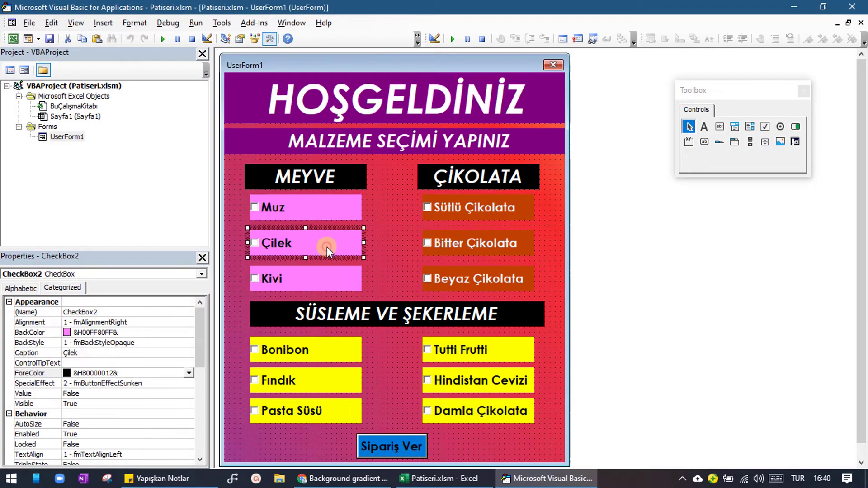
pyautogui.click(326, 278)
pyautogui.click(520, 243)
pyautogui.click(520, 278)
pyautogui.click(337, 349)
pyautogui.click(330, 380)
pyautogui.click(495, 349)
# Open the Sipariş Ver button's code and delete the leftover empty event procedures
pyautogui.click(484, 411)
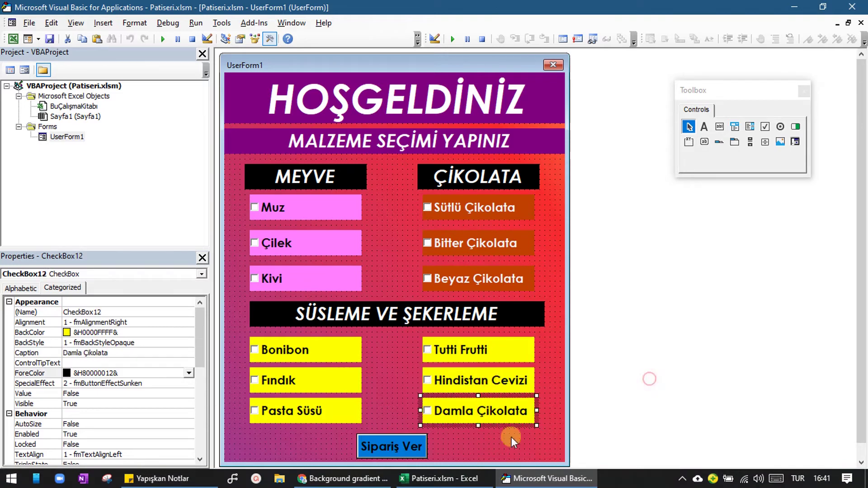
pyautogui.doubleClick(391, 446)
pyautogui.moveTo(352, 179); pyautogui.dragTo(229, 113)
pyautogui.press('Delete')
# Rename the order button to Btn_Order and open its Click procedure
pyautogui.click(417, 72)
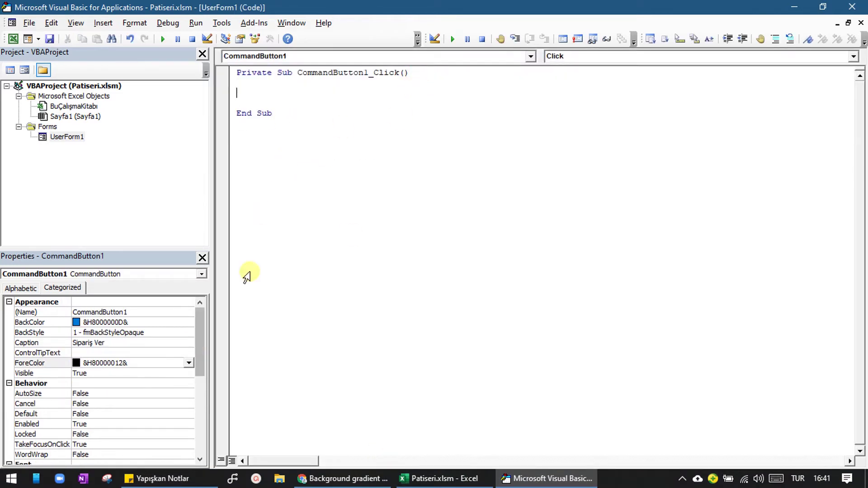
pyautogui.hotkey('shift', 'F7')
pyautogui.click(143, 312)
pyautogui.write('Order')
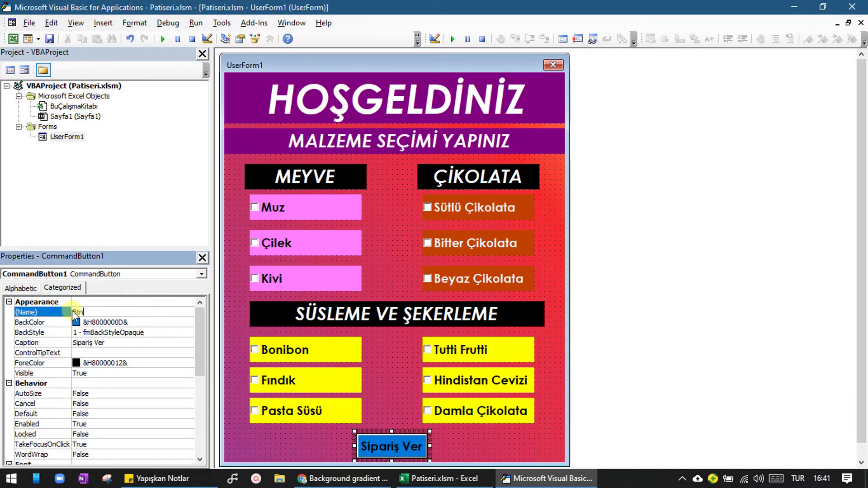
pyautogui.write('_Order')
pyautogui.press('Return')
pyautogui.doubleClick(407, 448)
# Delete the old empty CommandButton1 procedure and begin Btn_Order_Click with For k = 1 To 3
pyautogui.moveTo(237, 119); pyautogui.dragTo(236, 72)
pyautogui.press('Delete')
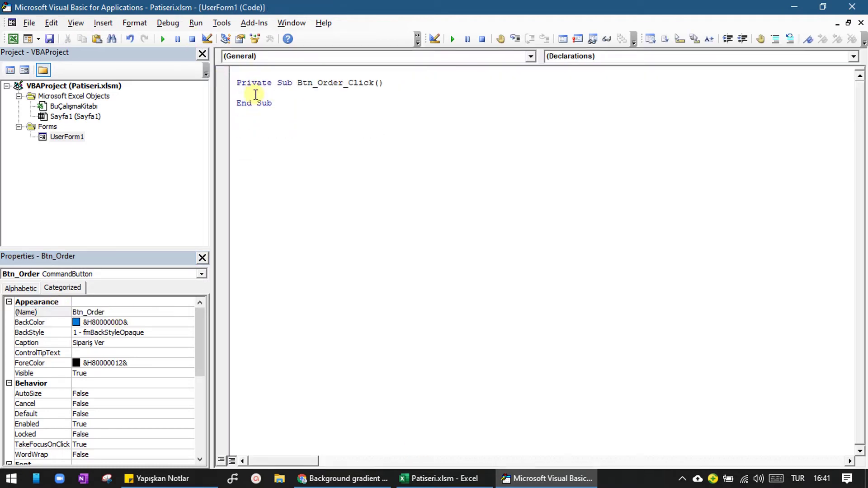
pyautogui.press('Return')
pyautogui.press('Return')
pyautogui.press('Return')
pyautogui.press('BackSpace')
pyautogui.write('For ')
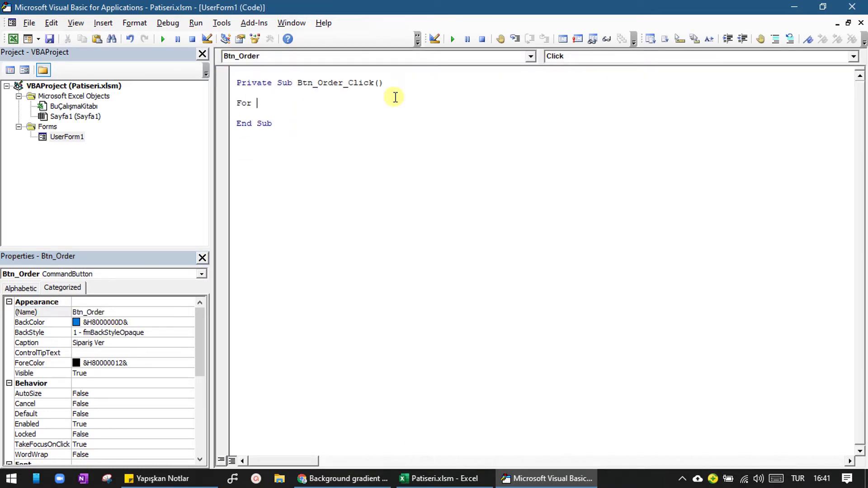
pyautogui.write('k = ')
pyautogui.write('1 To ')
pyautogui.write('3')
# Close the For k = 1 To 3 loop with Next k, leaving a blank line inside
pyautogui.press('Return')
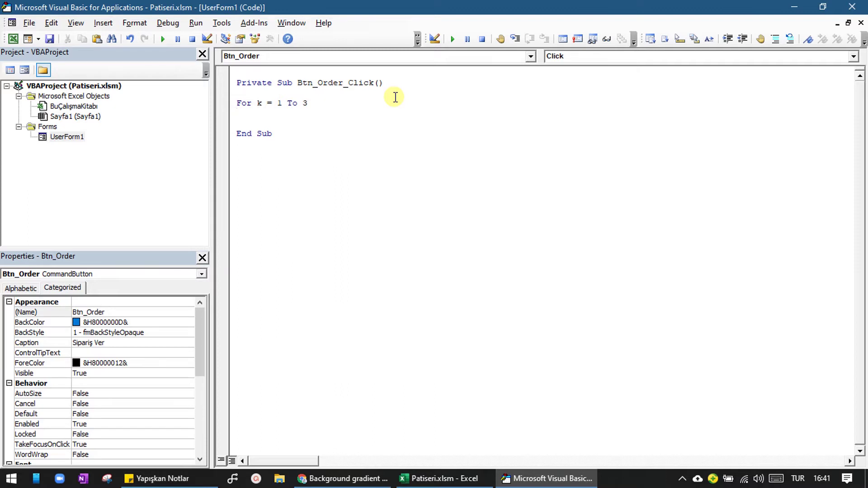
pyautogui.press('Return')
pyautogui.write('Next')
pyautogui.write(' k')
pyautogui.press('Up')
pyautogui.press('Return')
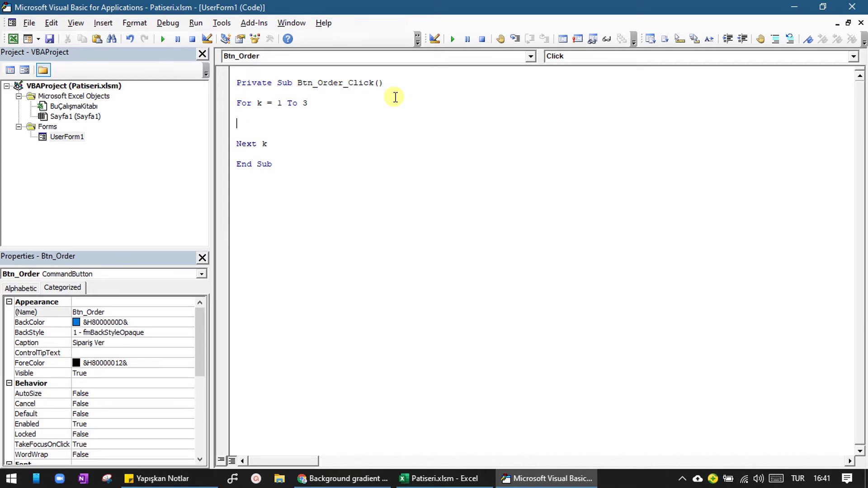
# Write If UserForm1.Controls("CheckBox" & i) = True Then inside the loop
pyautogui.write('If')
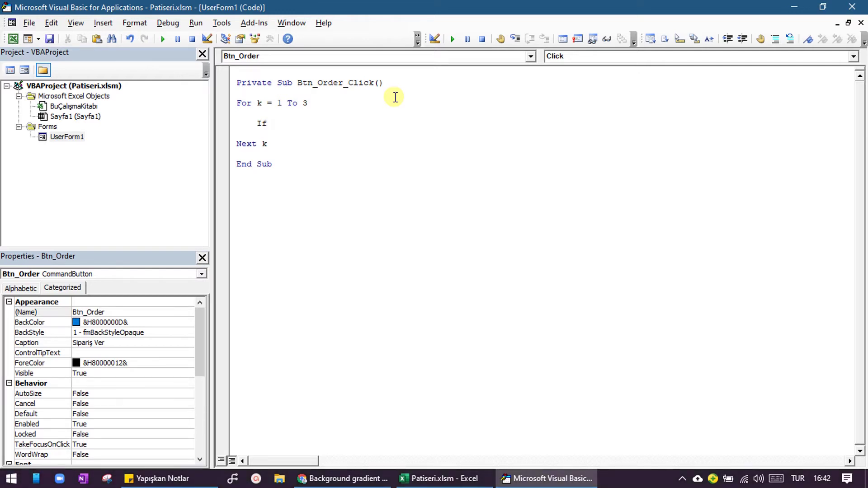
pyautogui.write('Use')
pyautogui.write('rForm')
pyautogui.write('1.')
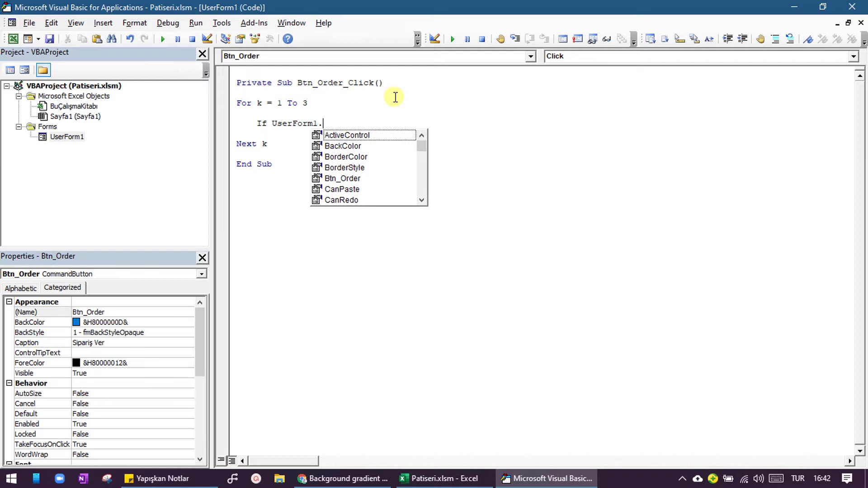
pyautogui.write('Cont')
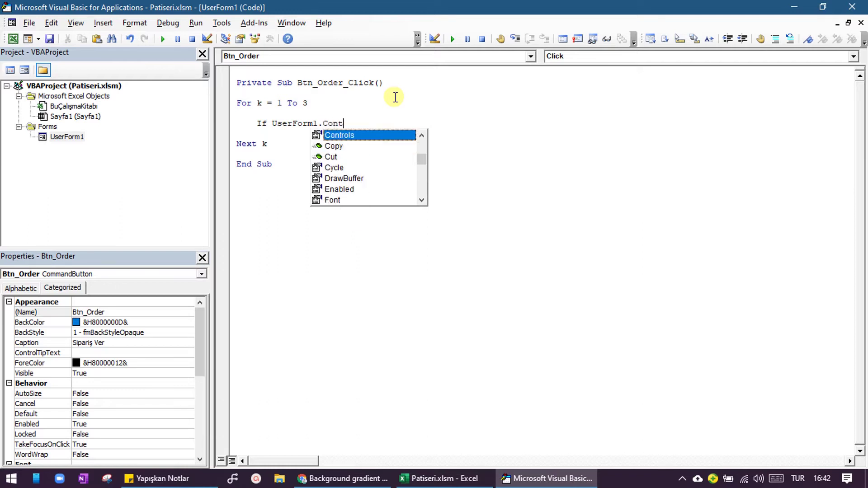
pyautogui.press('Tab')
pyautogui.write('(')
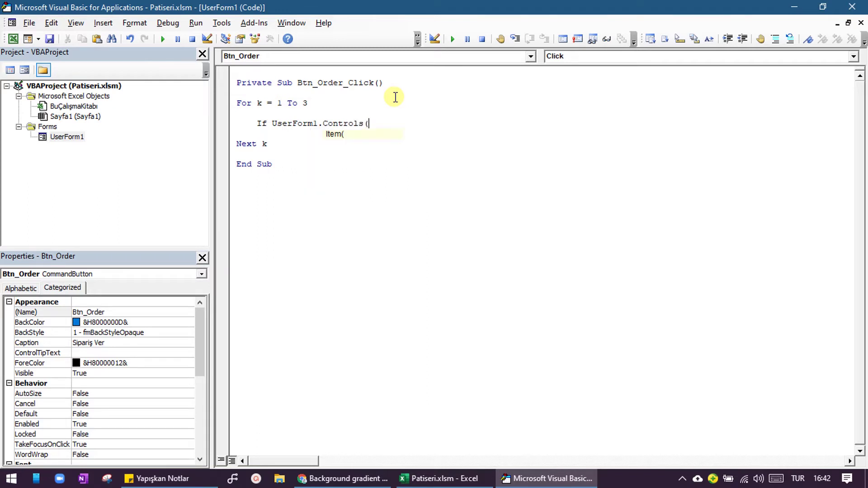
pyautogui.write(')')
pyautogui.write('"Chec')
pyautogui.write('k')
pyautogui.write('bo')
pyautogui.press('BackSpace')
pyautogui.press('BackSpace')
pyautogui.write('B')
pyautogui.write('ox')
pyautogui.write('"')
pyautogui.write(' /')
pyautogui.press('BackSpace')
pyautogui.write('&')
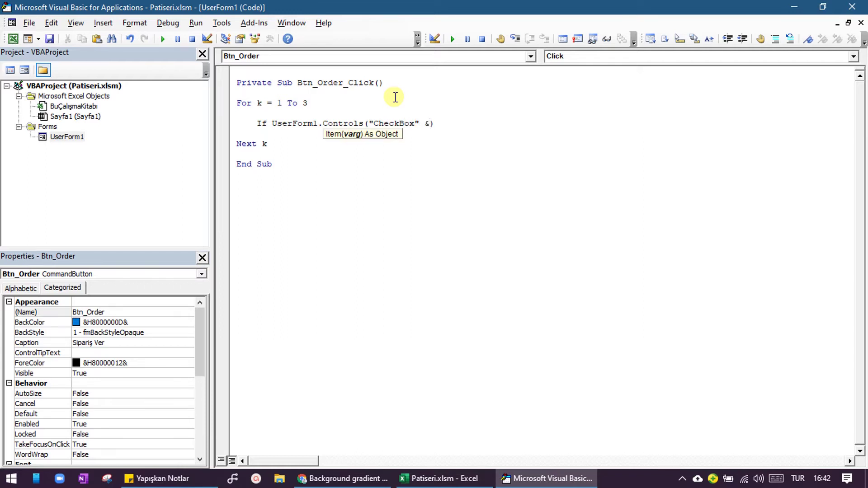
pyautogui.write(' i) ')
pyautogui.write('= ')
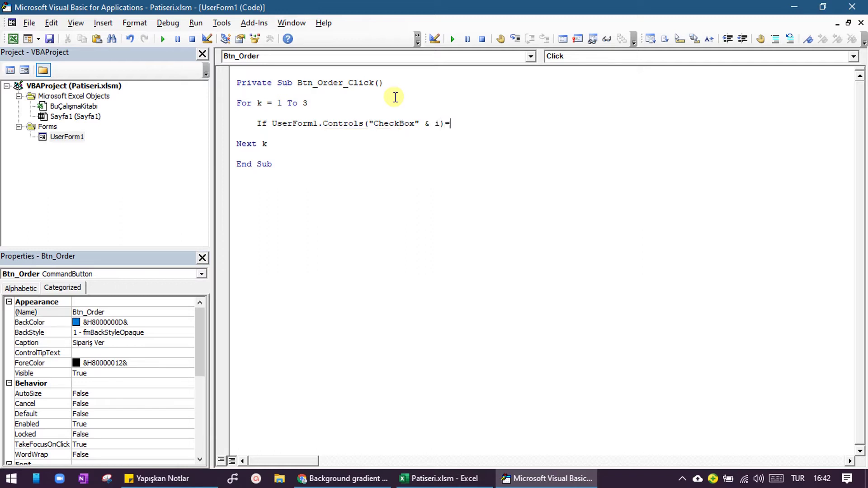
pyautogui.write('True')
pyautogui.write(' Then')
# Add End If and start an i = i & line inside the If block
pyautogui.press('Return')
pyautogui.press('Return')
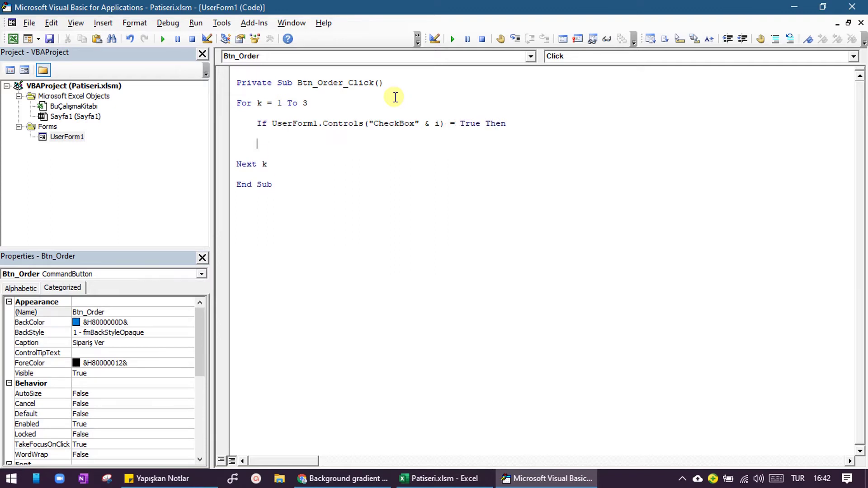
pyautogui.press('Return')
pyautogui.press('Return')
pyautogui.write('End ')
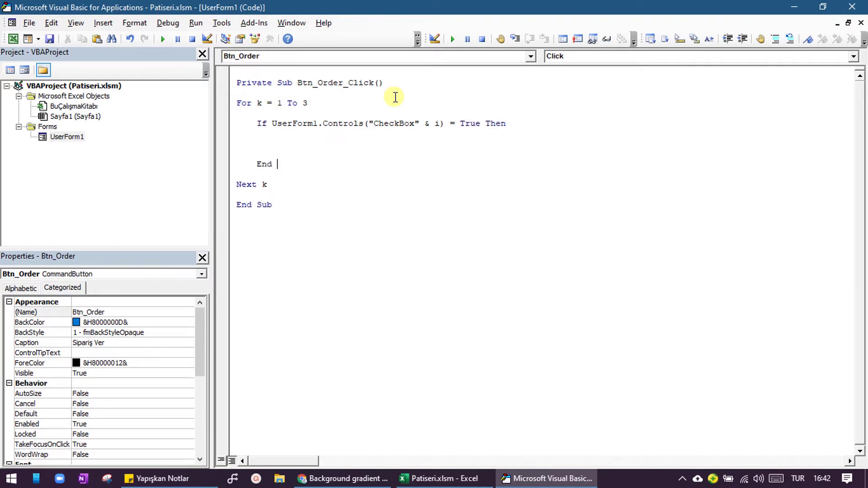
pyautogui.write('If')
pyautogui.write('M')
pyautogui.press('BackSpace')
pyautogui.write('i = ')
pyautogui.write('i')
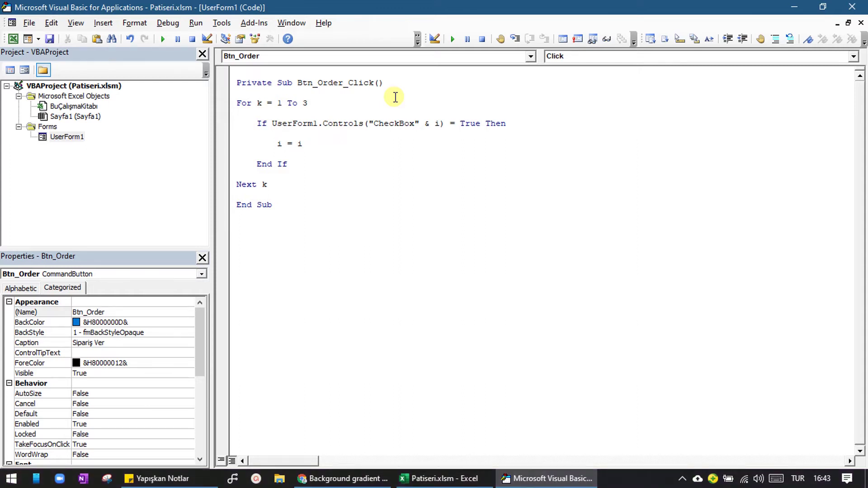
pyautogui.write('&')
# Dismiss the compile error, append .Value to the CheckBox control reference, and copy that reference
pyautogui.click(272, 123)
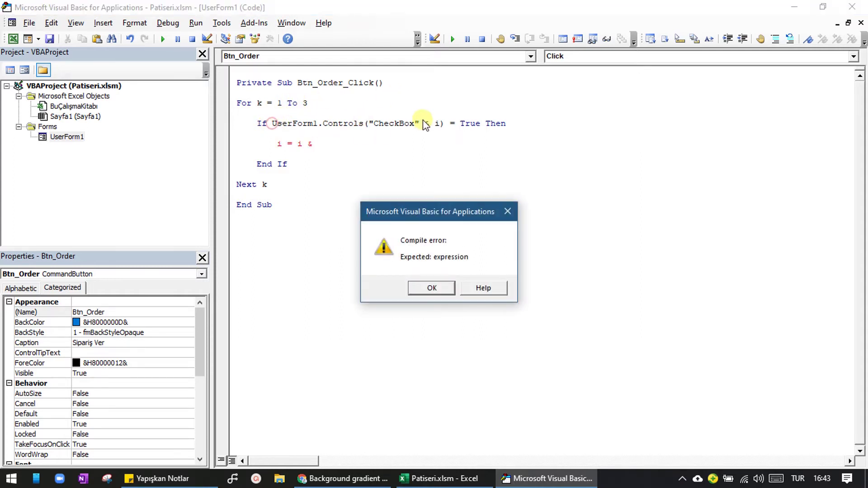
pyautogui.click(432, 289)
pyautogui.click(445, 124)
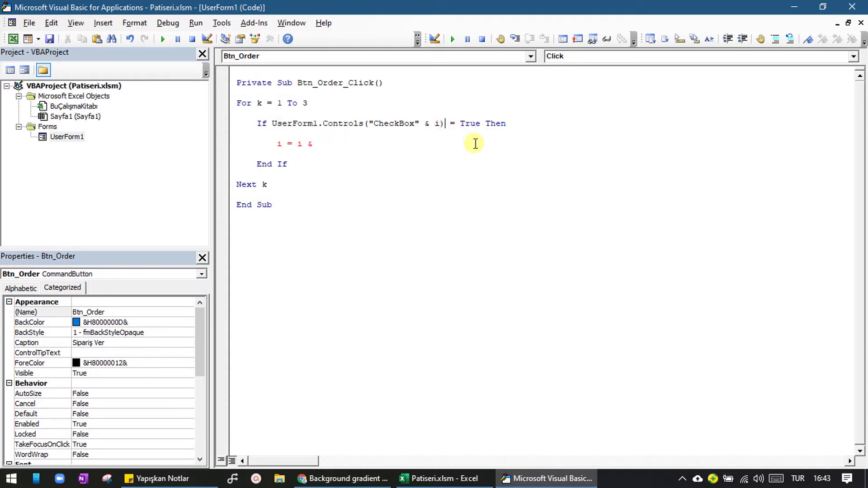
pyautogui.write('.')
pyautogui.write('Valur')
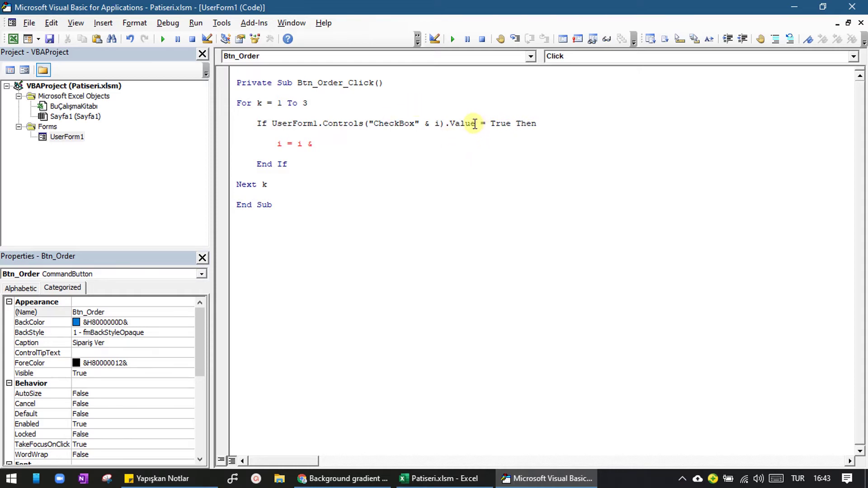
pyautogui.moveTo(475, 123); pyautogui.dragTo(275, 119)
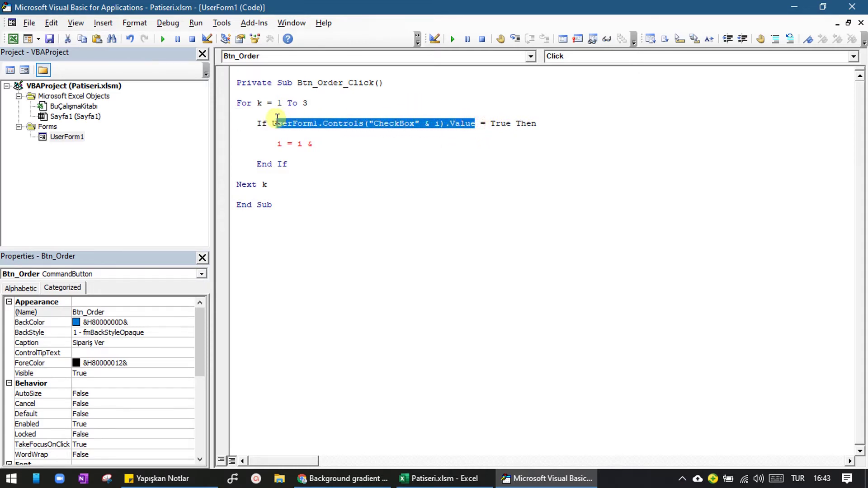
pyautogui.hotkey('ctrl', 'c')
# Complete the line as i = i & UserForm1.Controls("CheckBox" & i).Caption & " /"
pyautogui.click(323, 144)
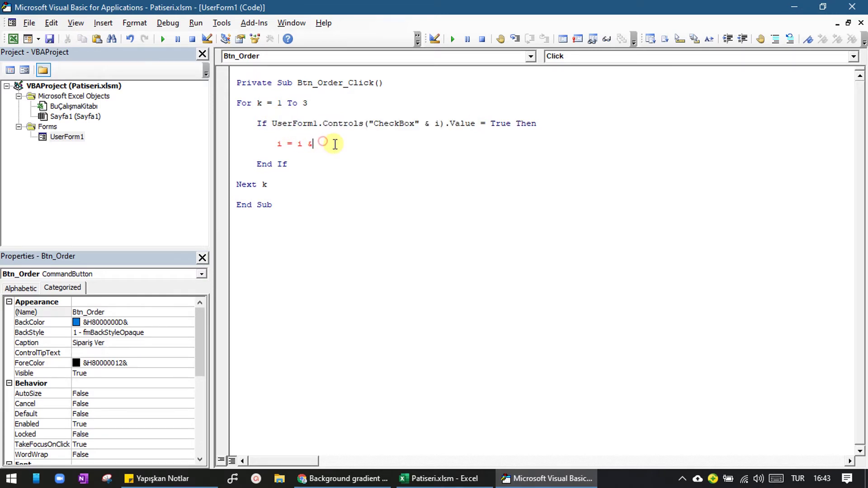
pyautogui.hotkey('ctrl', 'v')
pyautogui.doubleClick(509, 144)
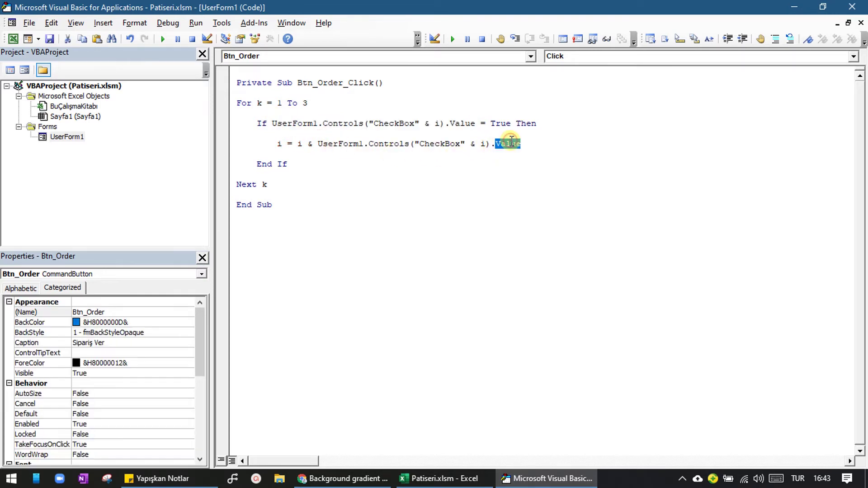
pyautogui.write('Caption')
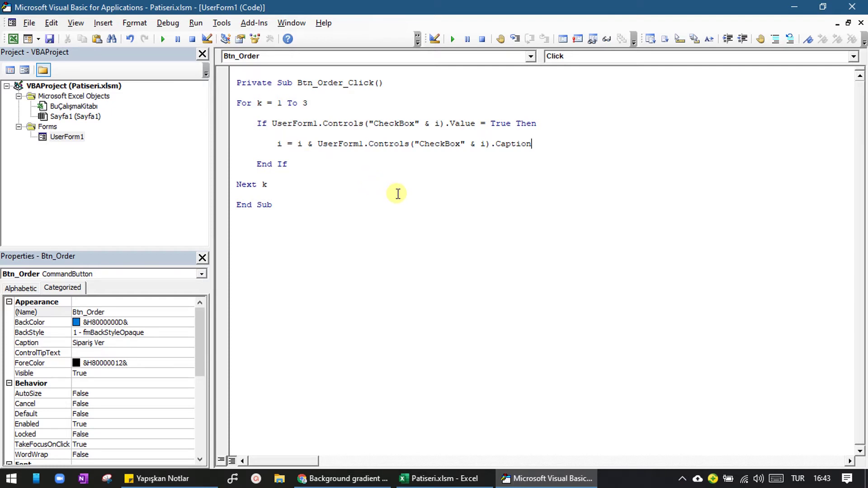
pyautogui.write('%')
pyautogui.press('BackSpace')
pyautogui.write('& ')
pyautogui.write('" /"')
# Remove the blank lines above Next k and select the whole loop
pyautogui.click(318, 165)
pyautogui.press('Return')
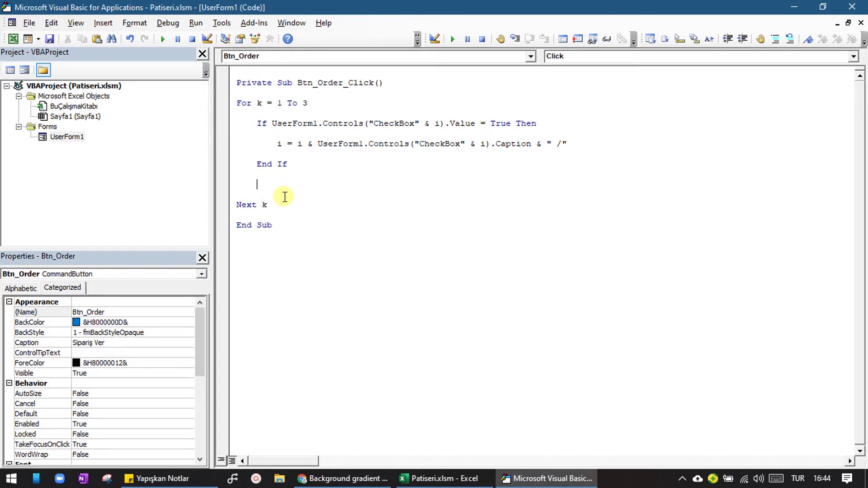
pyautogui.press('BackSpace')
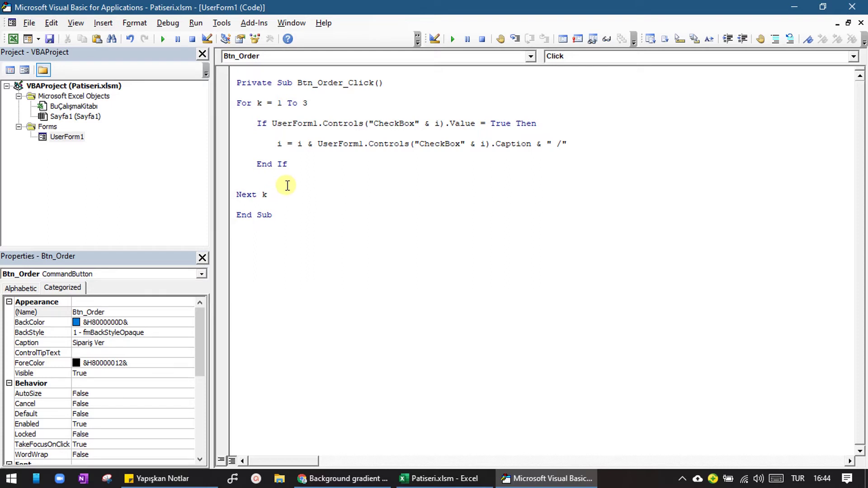
pyautogui.press('Delete')
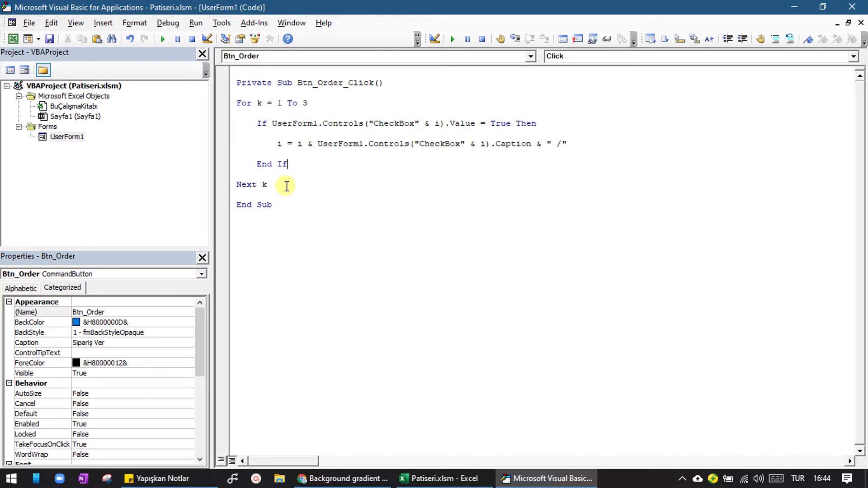
pyautogui.moveTo(287, 186); pyautogui.dragTo(229, 105)
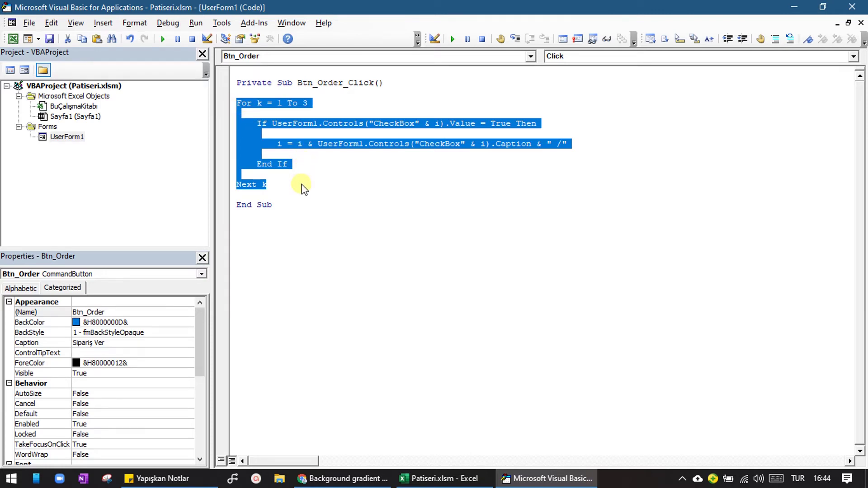
# Paste a copy of the For loop below the first one
pyautogui.click(286, 185)
pyautogui.press('Return')
pyautogui.press('Return')
pyautogui.hotkey('ctrl', 'v')
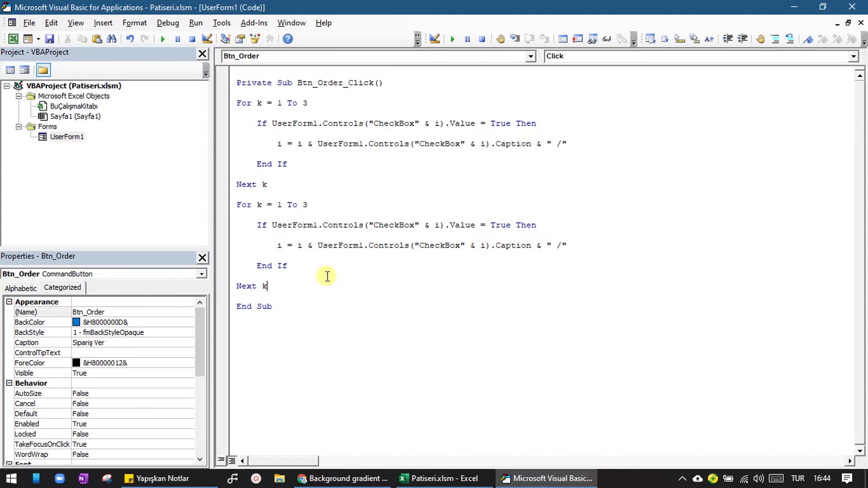
# Rename the first loop's i variable to meyve on both sides of the assignment
pyautogui.click(281, 246)
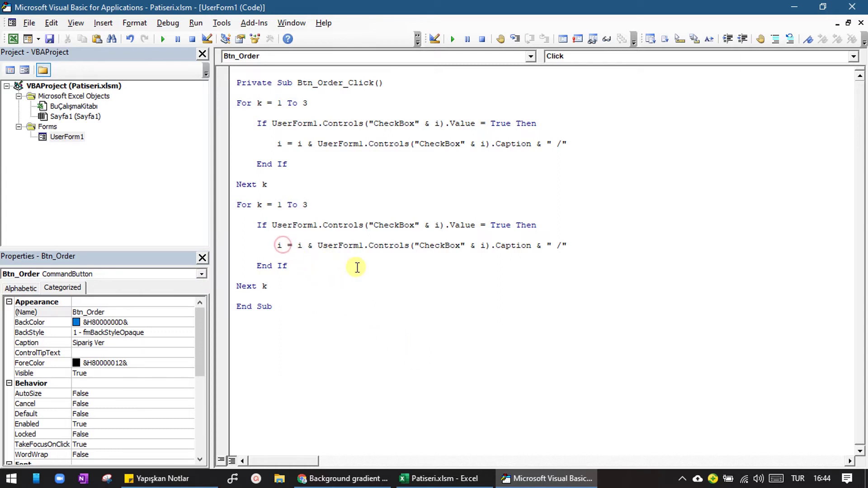
pyautogui.click(281, 143)
pyautogui.doubleClick(281, 144)
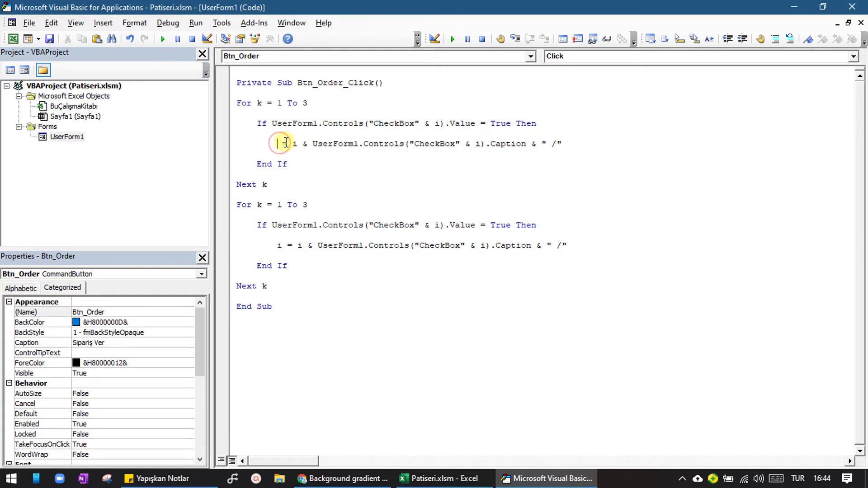
pyautogui.write('meyve')
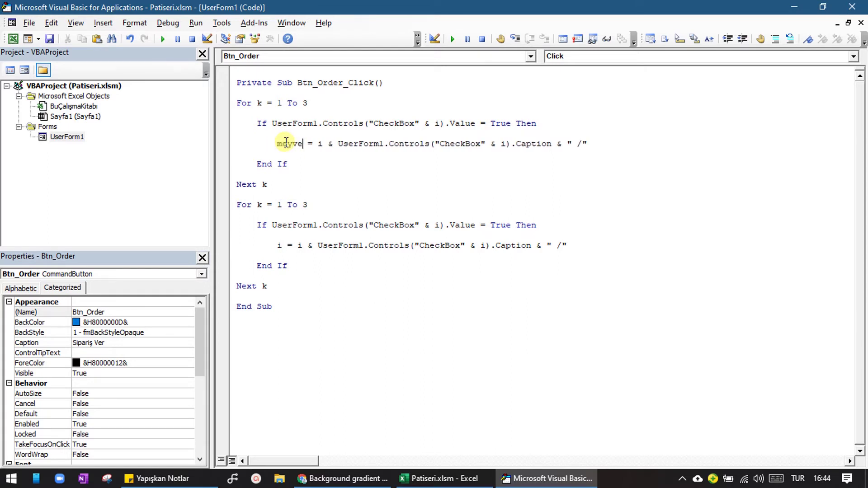
pyautogui.doubleClick(324, 144)
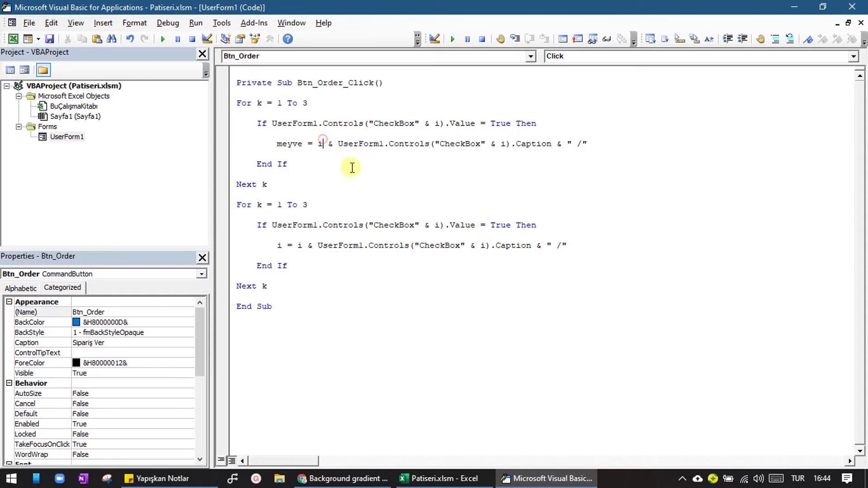
pyautogui.write('meyve')
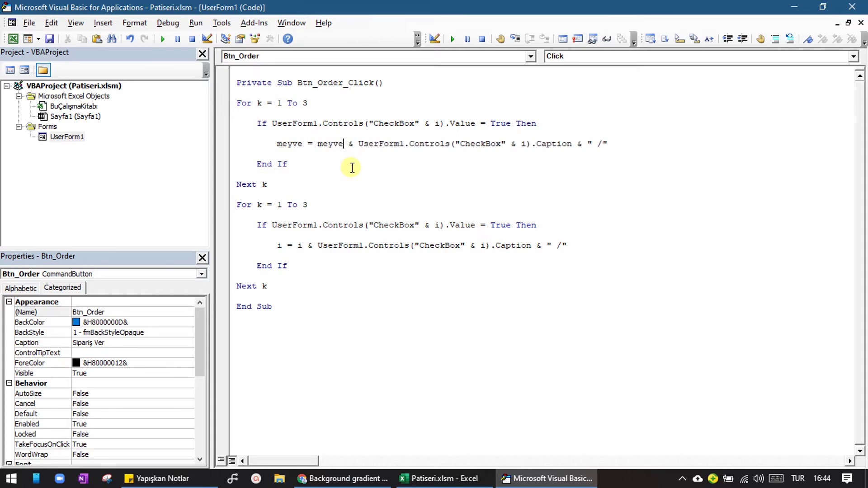
# Change the CheckBox index from i to k in the first loop's If and Caption lines
pyautogui.click(527, 144)
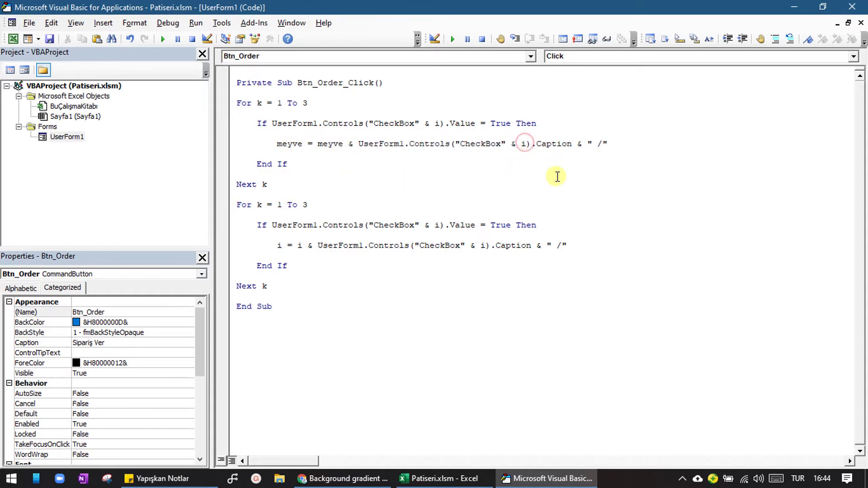
pyautogui.click(439, 123)
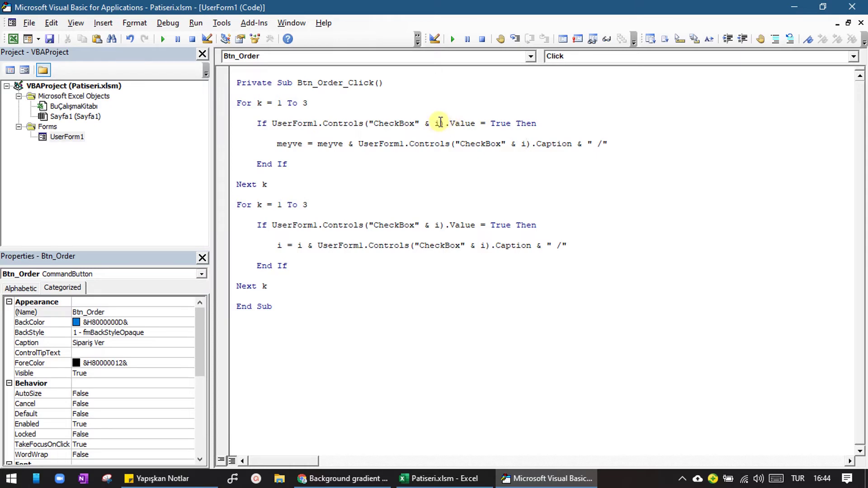
pyautogui.press('BackSpace')
pyautogui.write('k')
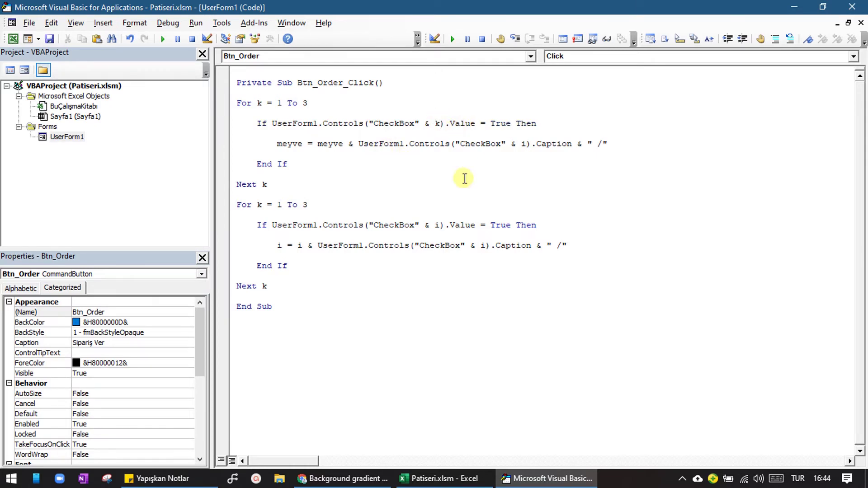
pyautogui.click(525, 146)
pyautogui.press('BackSpace')
pyautogui.write('k')
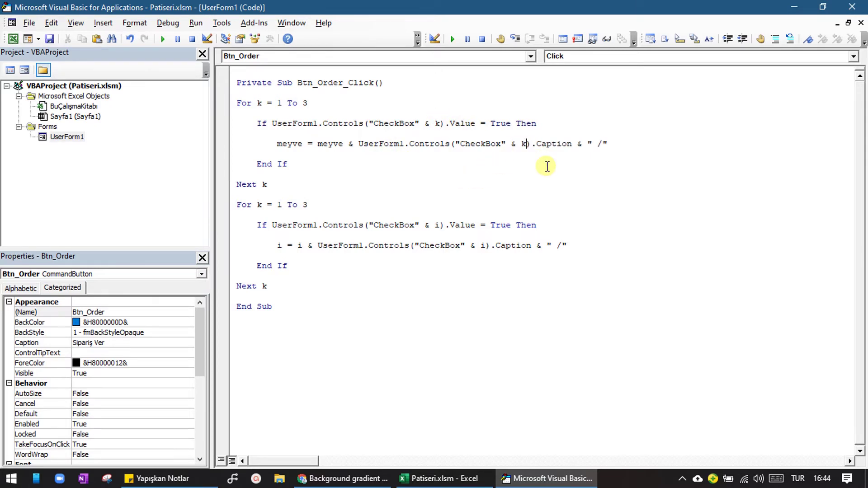
# Name the second loop's variable chocolate and rename meyve to fruit in the first loop
pyautogui.click(280, 244)
pyautogui.press('BackSpace')
pyautogui.write('c')
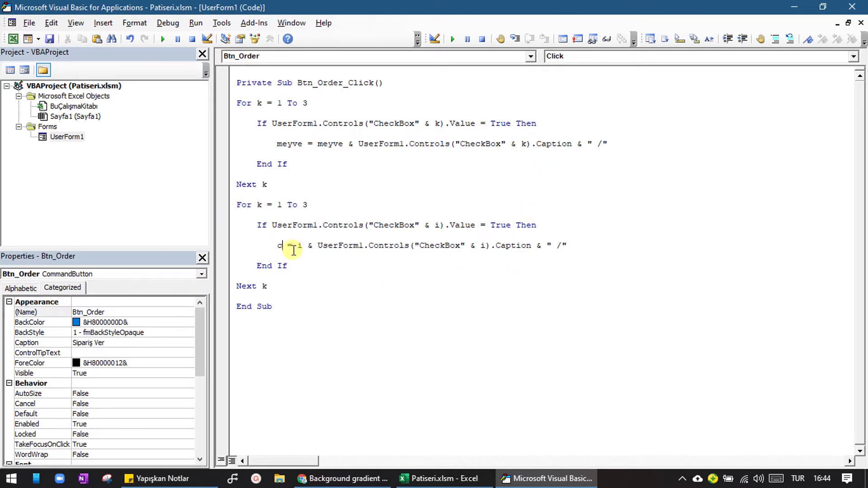
pyautogui.write('hocolate')
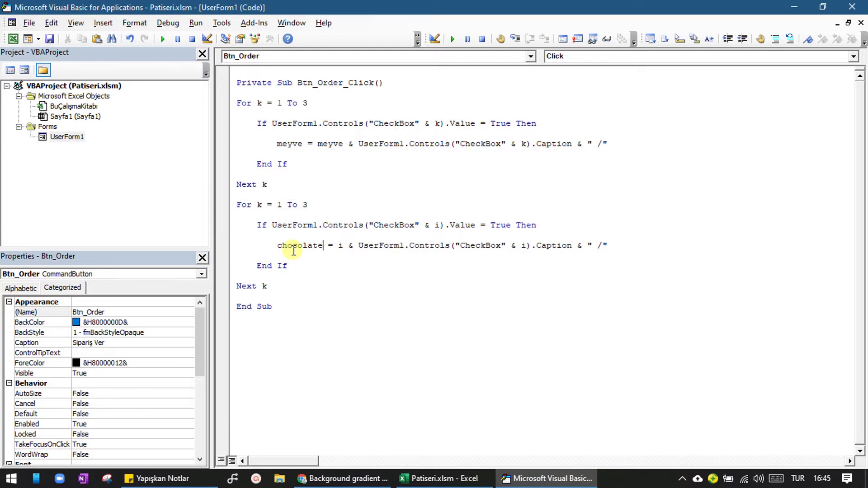
pyautogui.doubleClick(289, 144)
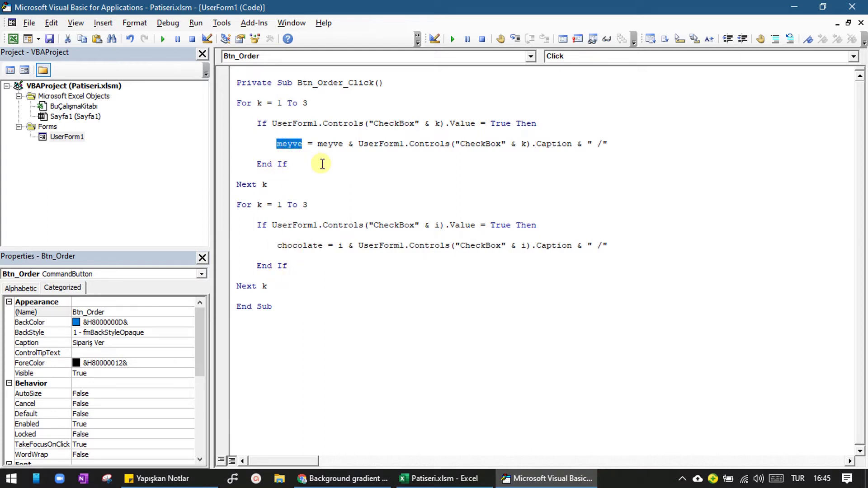
pyautogui.write('fruit')
pyautogui.doubleClick(290, 144)
pyautogui.hotkey('ctrl', 'c')
pyautogui.doubleClick(324, 144)
pyautogui.hotkey('ctrl', 'v')
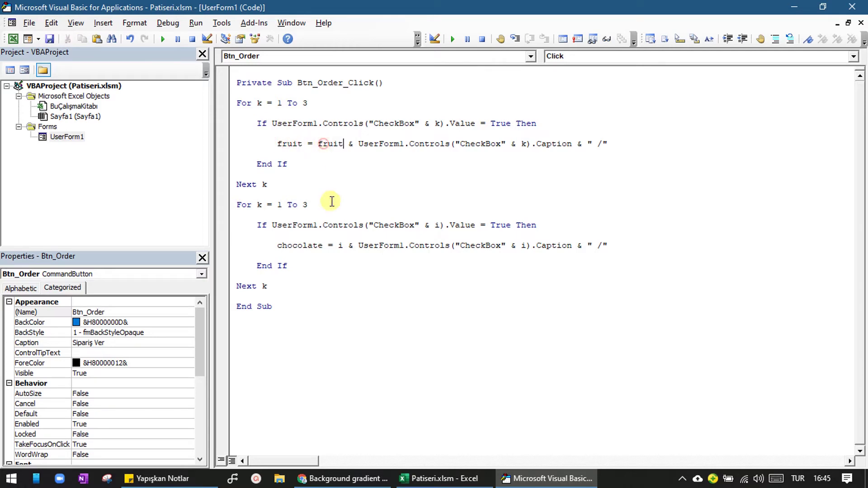
# Make the second loop build chocolate = chocolate & the CheckBox k caption
pyautogui.doubleClick(309, 245)
pyautogui.hotkey('ctrl', 'c')
pyautogui.doubleClick(341, 245)
pyautogui.hotkey('ctrl', 'v')
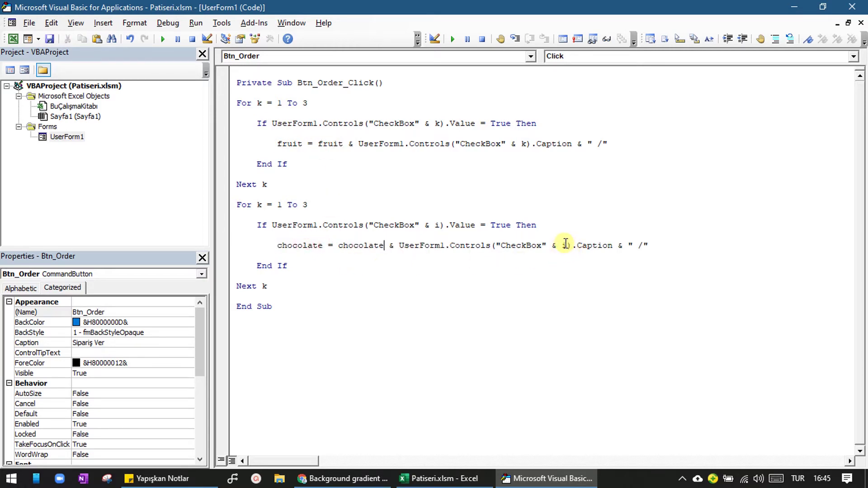
pyautogui.click(566, 246)
pyautogui.press('BackSpace')
pyautogui.write('k')
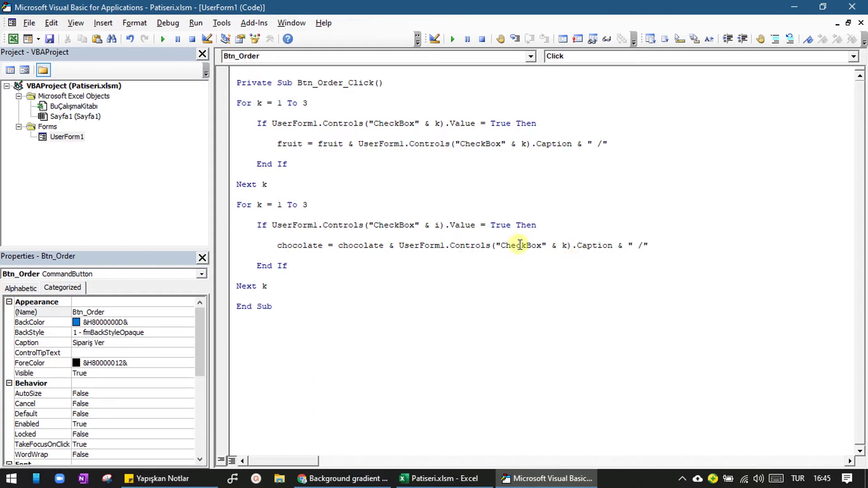
# Set the second loop to For k = 4 To 6 and use index k in its If line
pyautogui.click(282, 205)
pyautogui.press('BackSpace')
pyautogui.write('4')
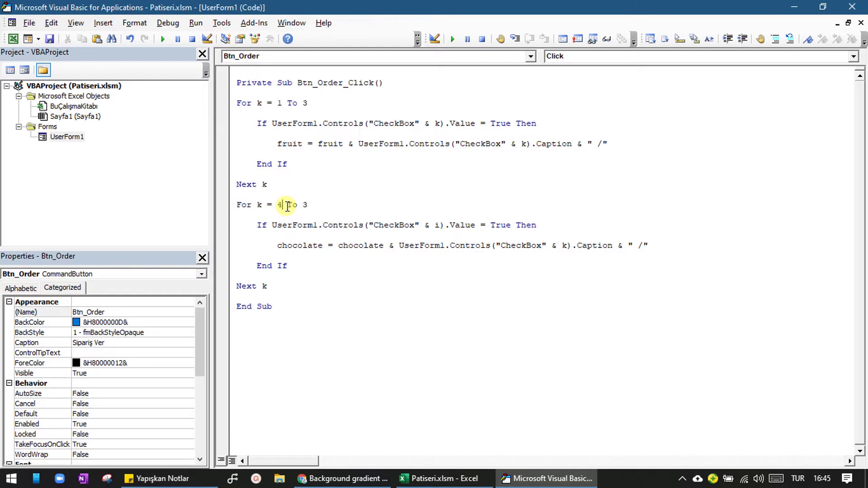
pyautogui.click(308, 205)
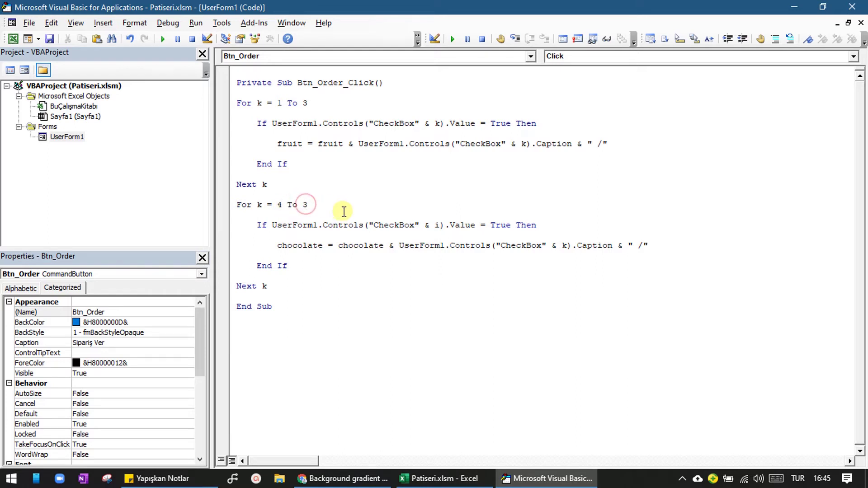
pyautogui.press('BackSpace')
pyautogui.write('6')
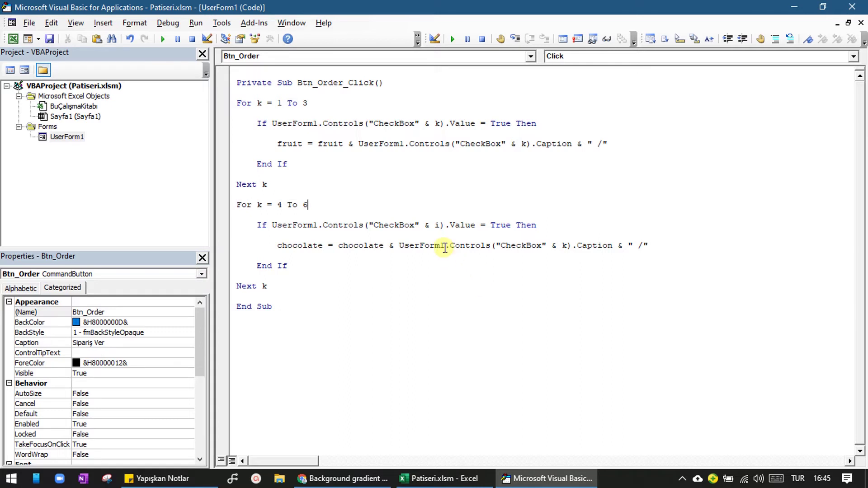
pyautogui.click(439, 225)
pyautogui.press('BackSpace')
pyautogui.write('k')
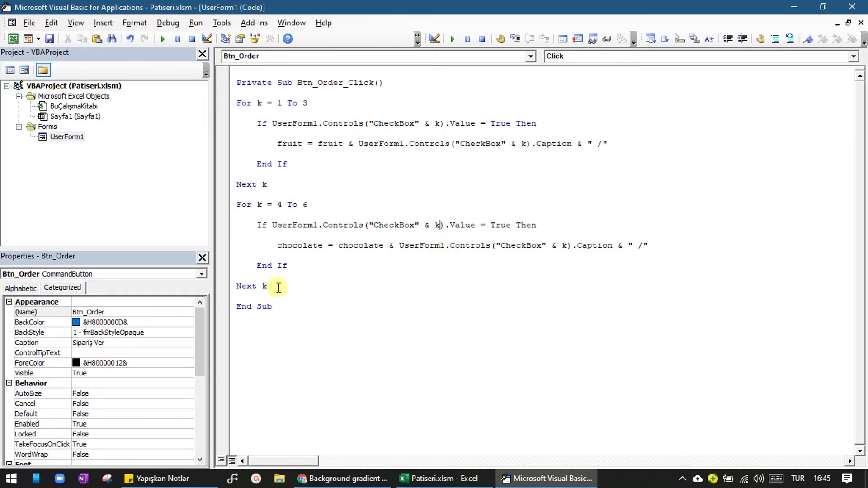
pyautogui.moveTo(277, 287); pyautogui.dragTo(233, 209)
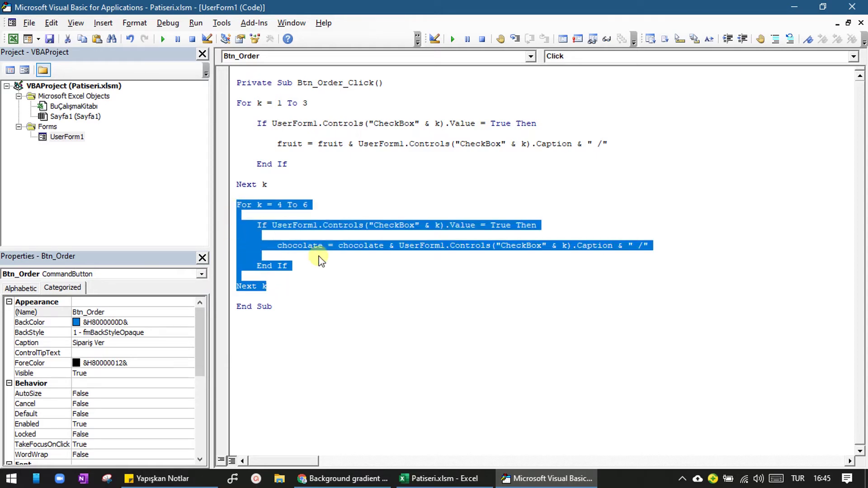
# Paste a copy of the second loop below it and change its range to For k = 7 To 12
pyautogui.click(304, 281)
pyautogui.press('Return')
pyautogui.hotkey('ctrl', 'v')
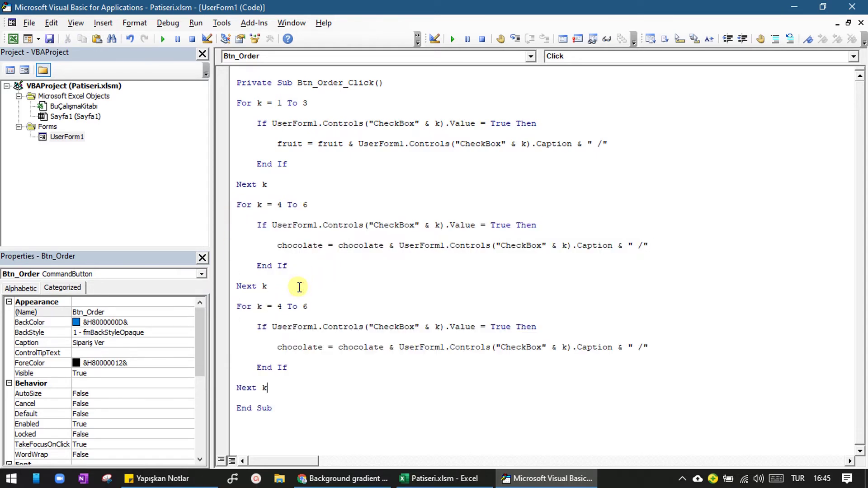
pyautogui.click(282, 306)
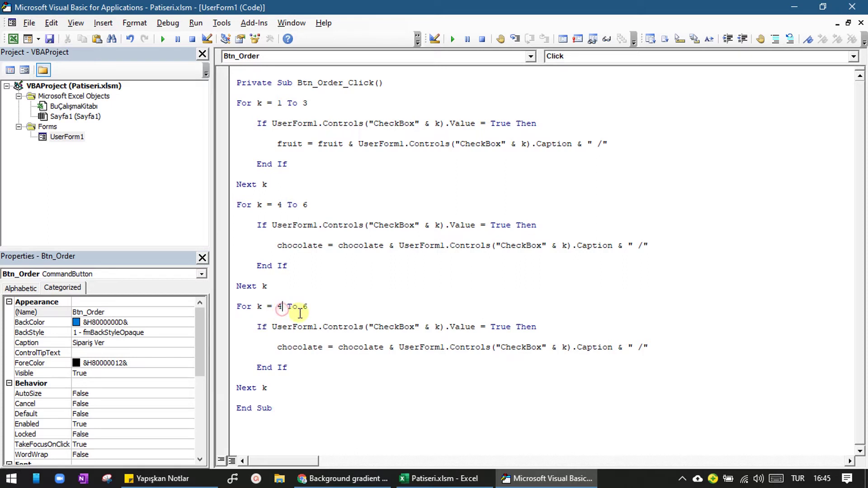
pyautogui.press('BackSpace')
pyautogui.write('7')
pyautogui.click(306, 307)
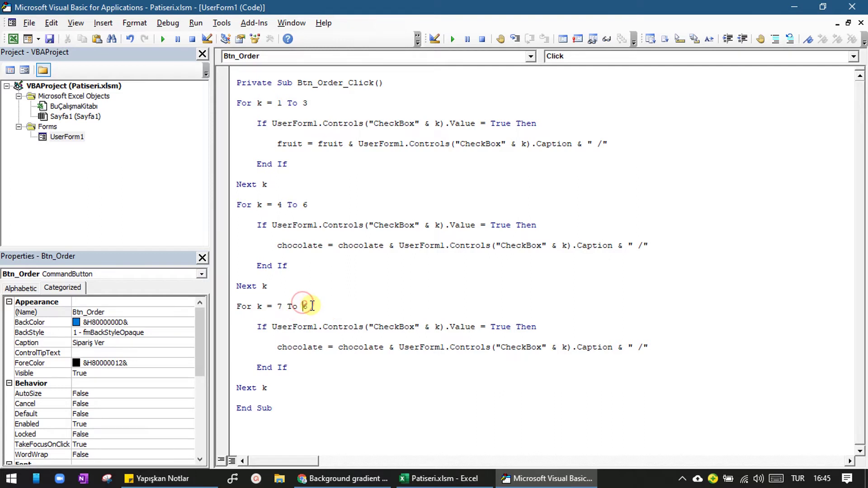
pyautogui.press('BackSpace')
pyautogui.write('12')
# Make the third loop append ticked checkbox captions to extra instead of chocolate
pyautogui.doubleClick(304, 347)
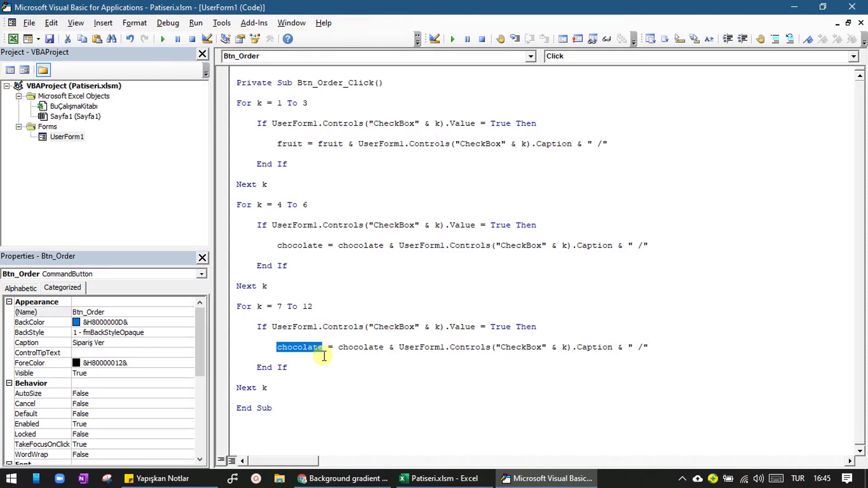
pyautogui.write('s')
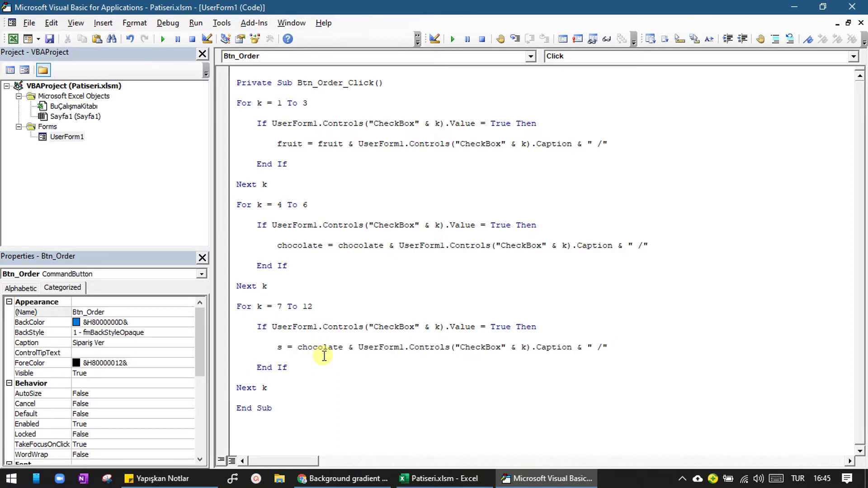
pyautogui.write('uslem')
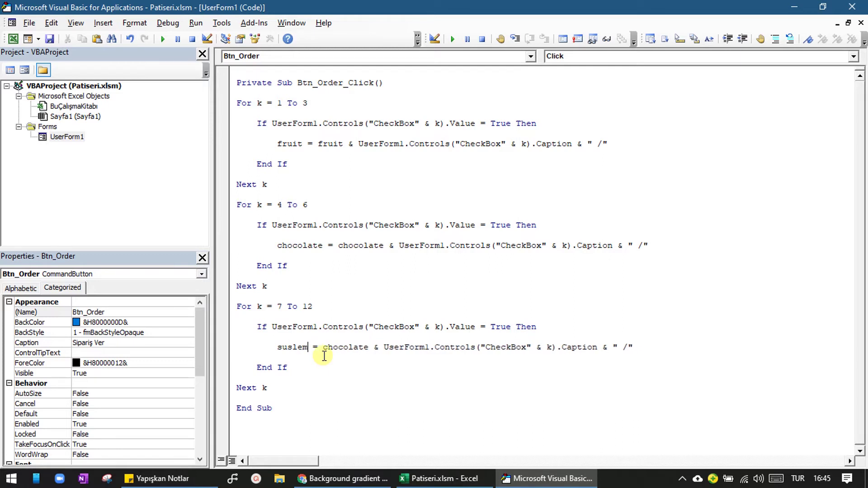
pyautogui.write('e')
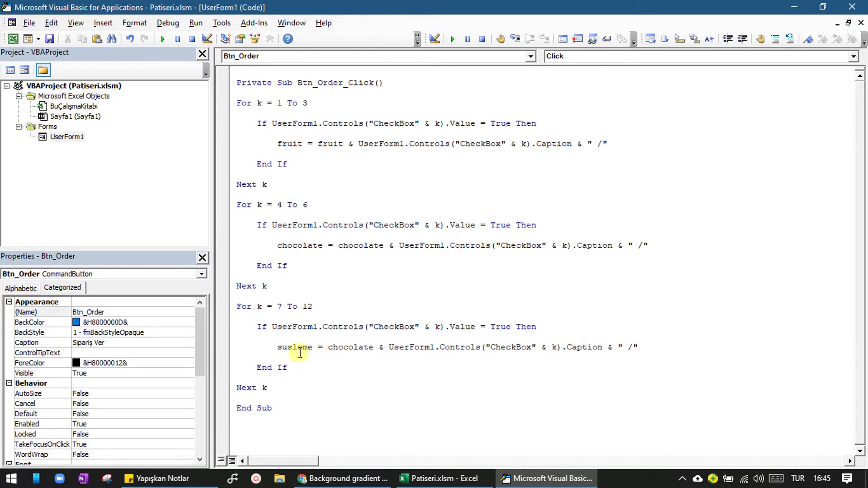
pyautogui.doubleClick(302, 352)
pyautogui.press('BackSpace')
pyautogui.write('e')
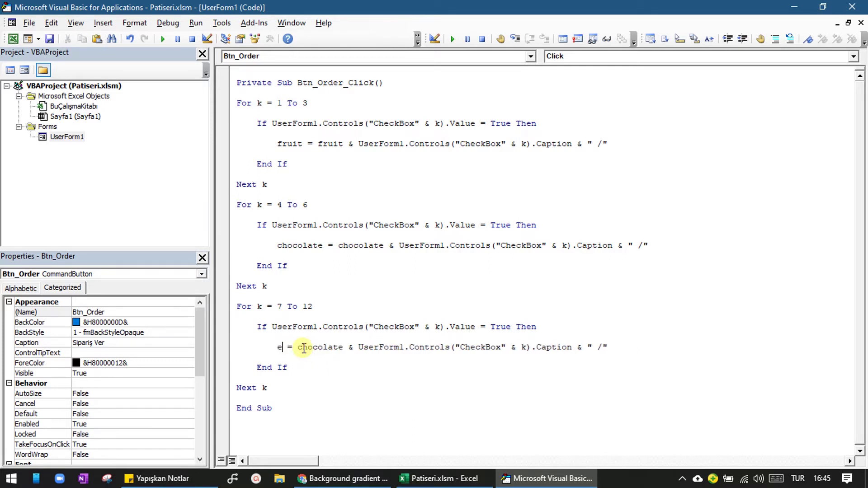
pyautogui.write('xtra')
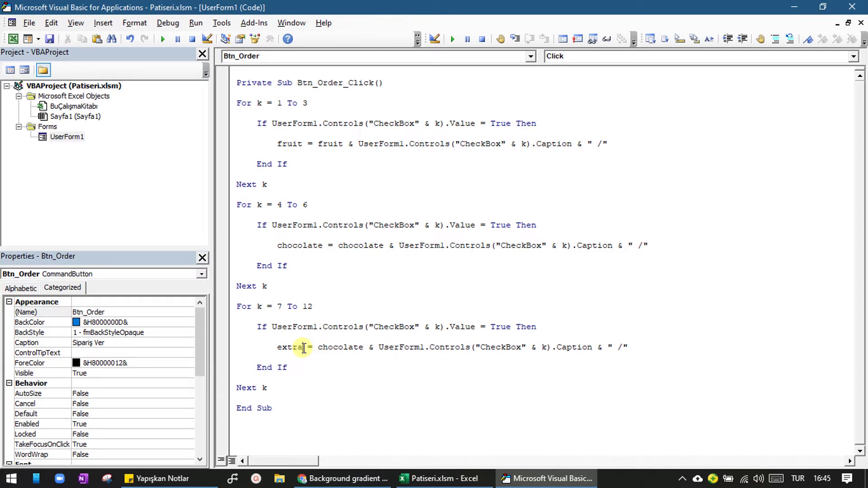
pyautogui.doubleClick(290, 348)
pyautogui.hotkey('ctrl', 'c')
pyautogui.doubleClick(337, 348)
pyautogui.hotkey('ctrl', 'v')
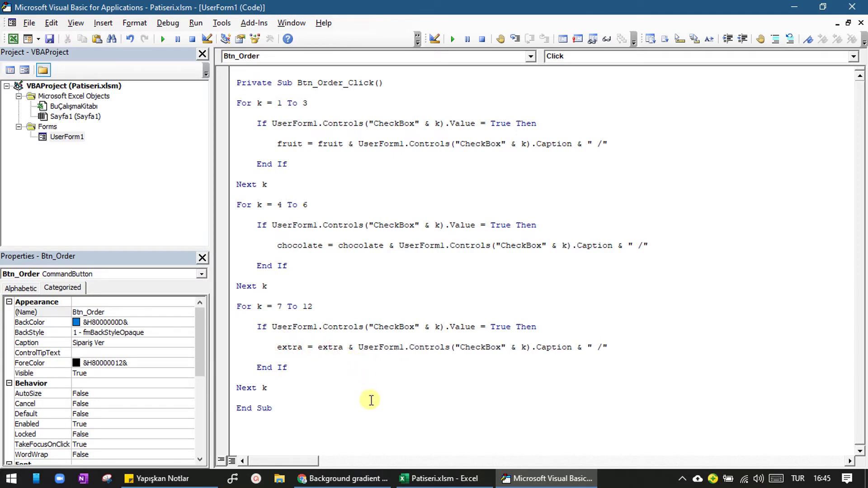
pyautogui.click(319, 391)
# Below the loops, write MsgBox "Meyve Seçimi : " + fruit
pyautogui.press('Return')
pyautogui.press('Return')
pyautogui.write('Ms')
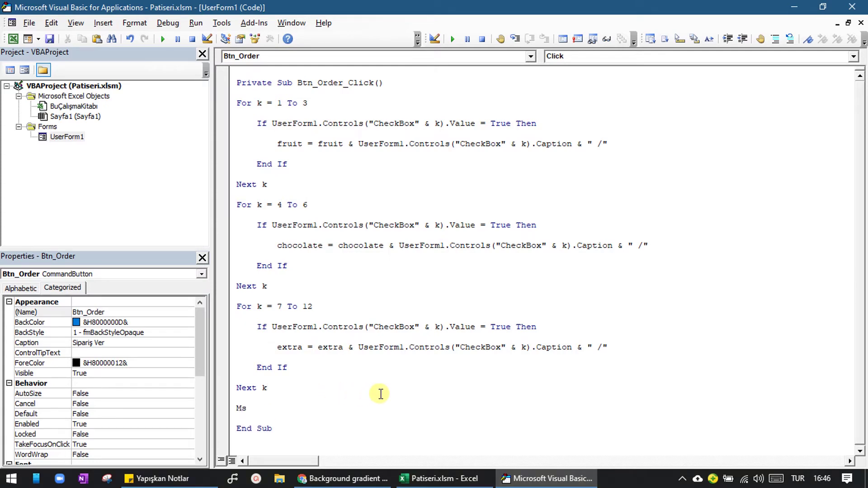
pyautogui.write('gbo')
pyautogui.write('x')
pyautogui.write(' "')
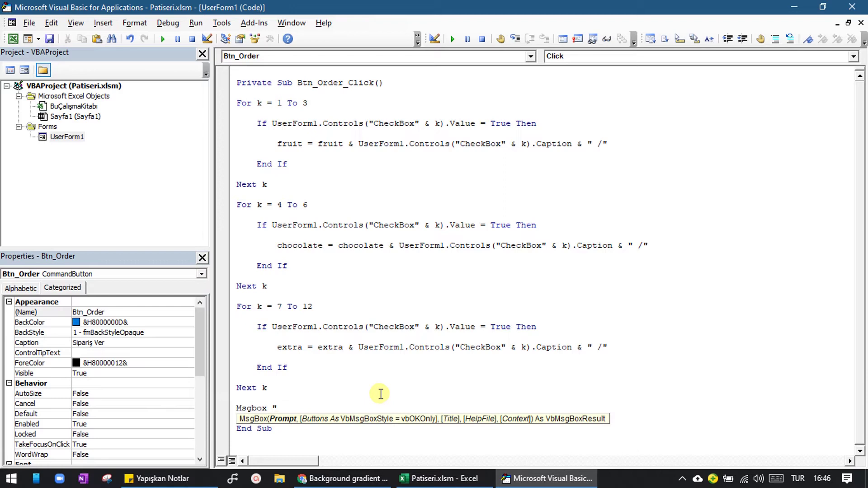
pyautogui.press('BackSpace')
pyautogui.write('Meyve ')
pyautogui.write('Seöim')
pyautogui.press('BackSpace')
pyautogui.press('BackSpace')
pyautogui.press('BackSpace')
pyautogui.write('çiminiz')
pyautogui.write(' : ')
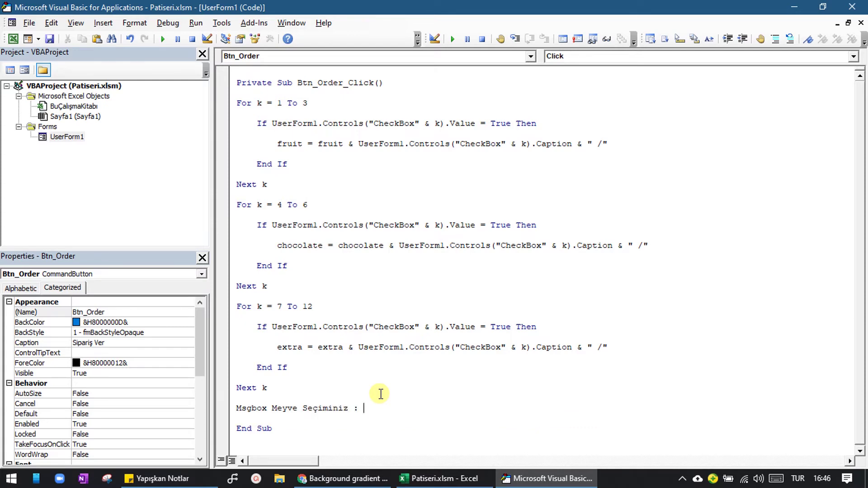
pyautogui.write('f')
pyautogui.write('ruit')
pyautogui.click(272, 408)
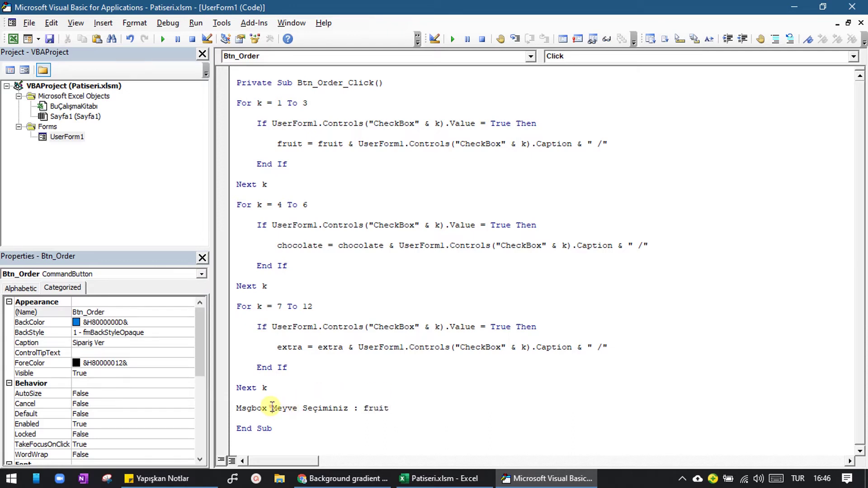
pyautogui.write('"')
pyautogui.click(369, 409)
pyautogui.write('"')
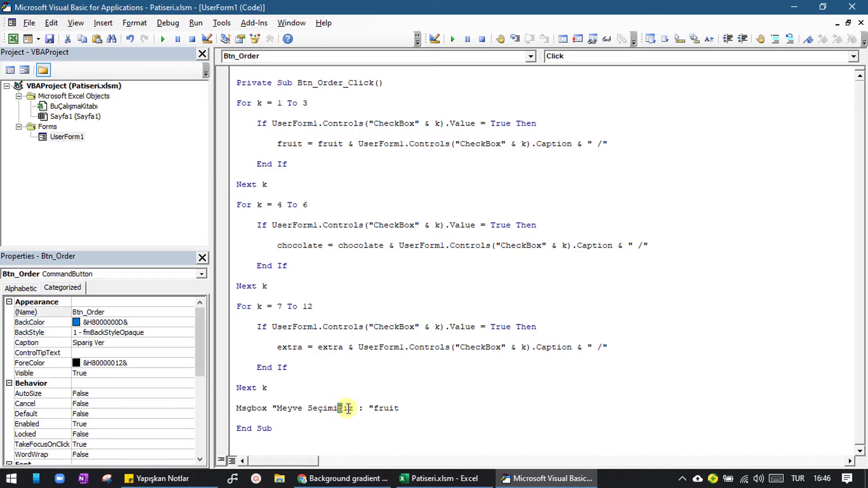
pyautogui.moveTo(338, 409); pyautogui.dragTo(355, 410)
pyautogui.press('BackSpace')
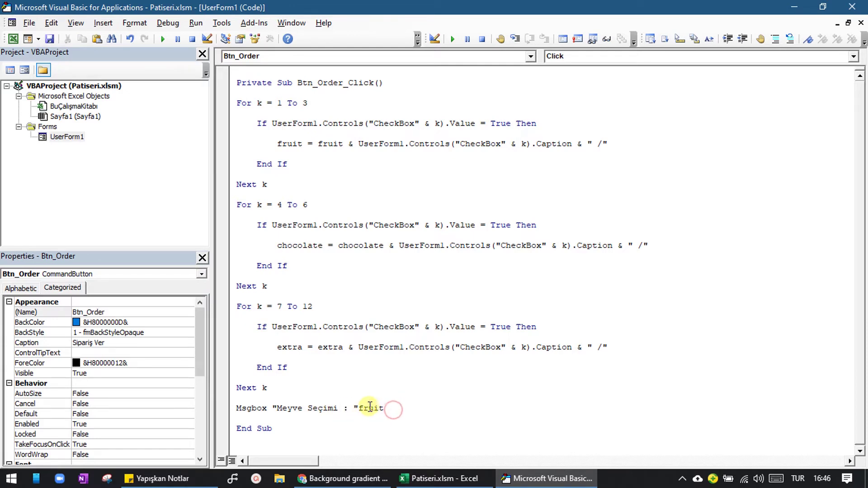
pyautogui.write('+')
# Append & vbNewLine & to the end of the MsgBox expression
pyautogui.click(441, 403)
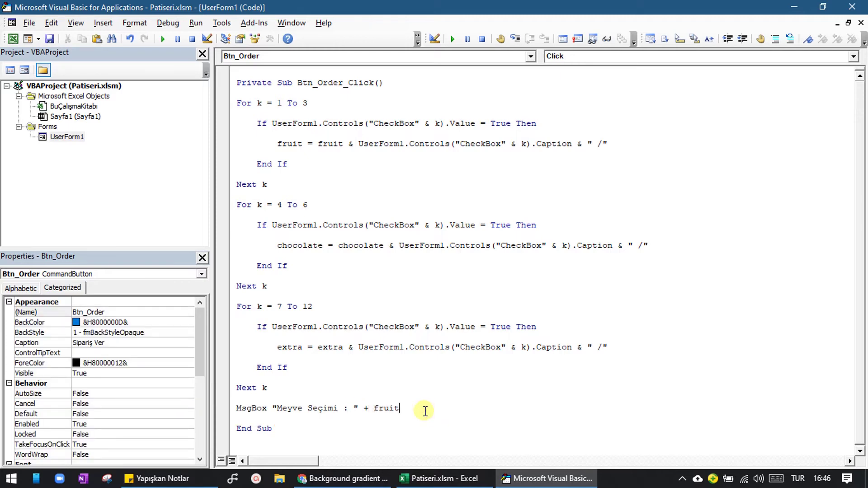
pyautogui.write(' , ')
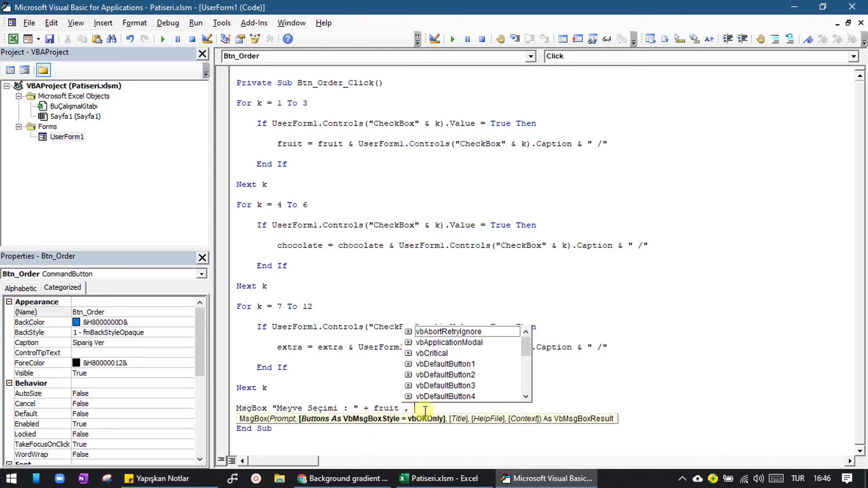
pyautogui.write('vb')
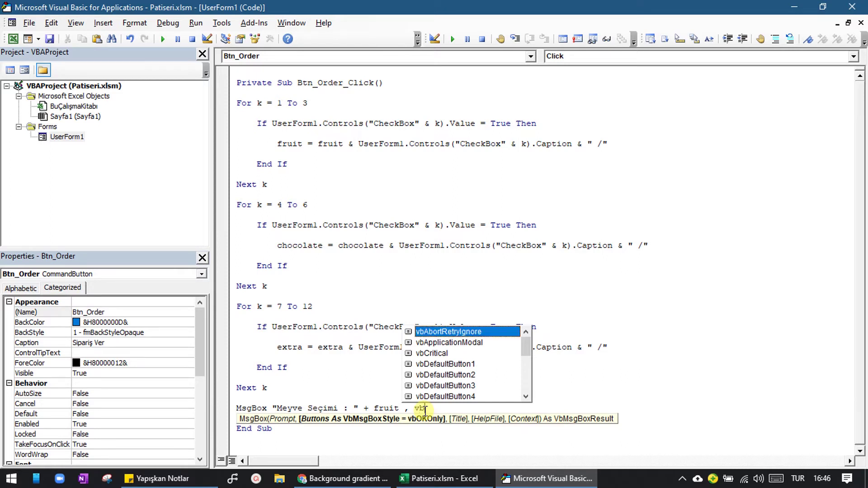
pyautogui.write('new')
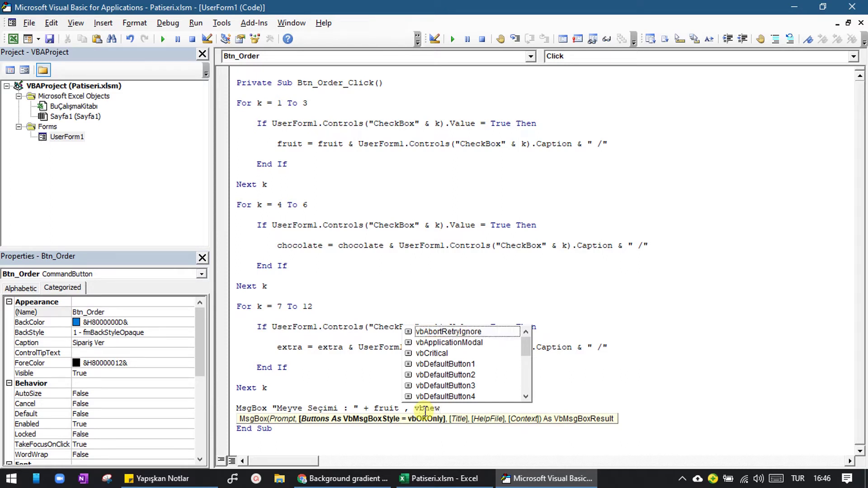
pyautogui.press('BackSpace')
pyautogui.press('BackSpace')
pyautogui.press('BackSpace')
pyautogui.press('BackSpace')
pyautogui.press('BackSpace')
pyautogui.press('BackSpace')
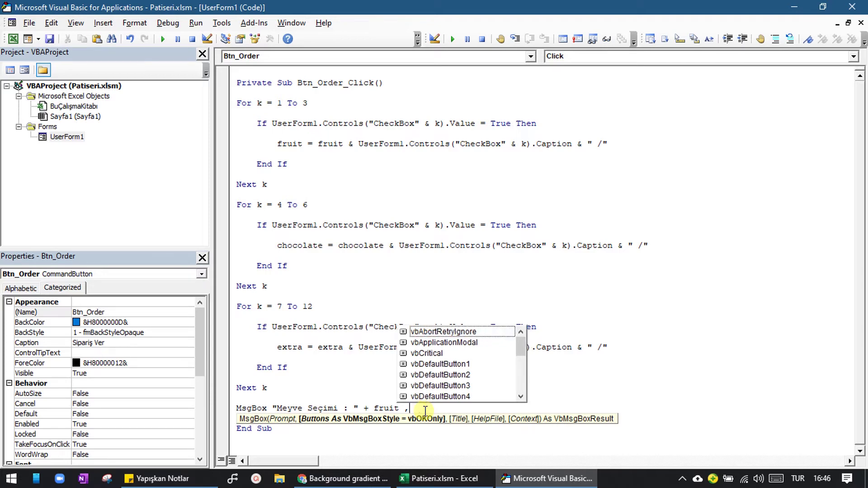
pyautogui.write('.')
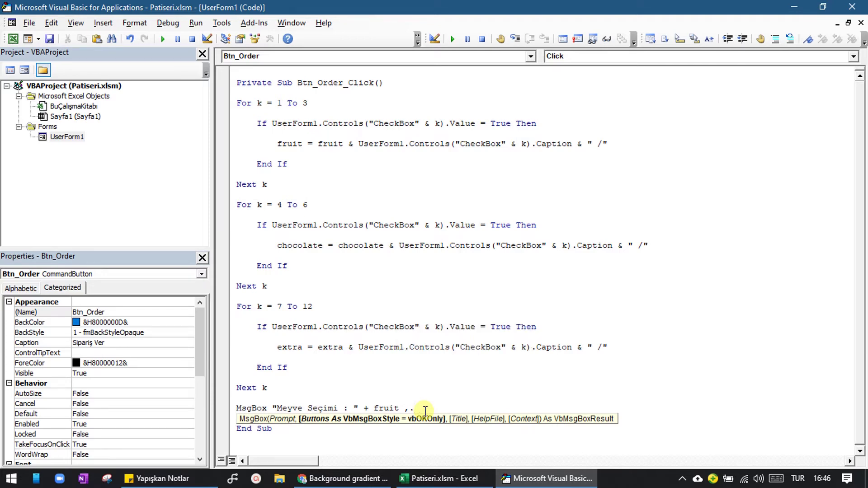
pyautogui.press('BackSpace')
pyautogui.write(',')
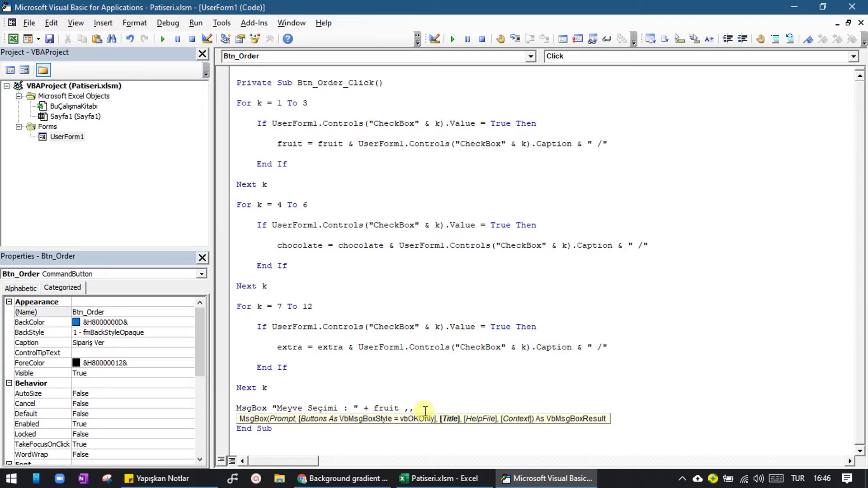
pyautogui.press('BackSpace')
pyautogui.press('BackSpace')
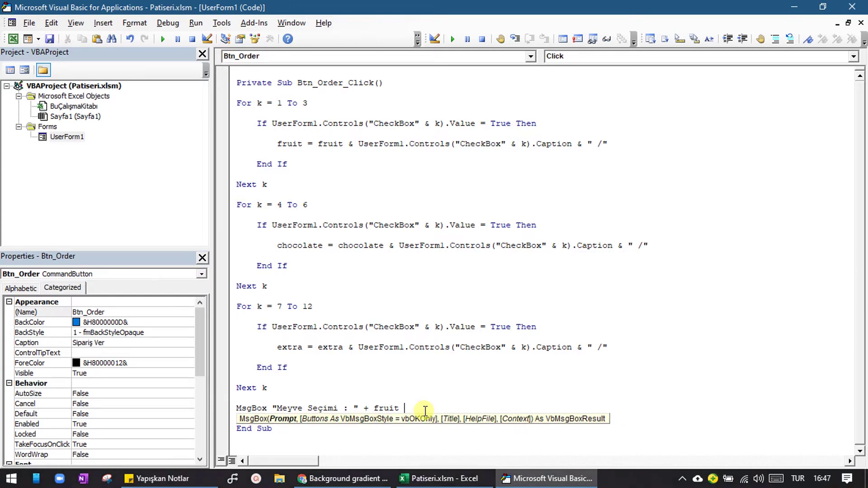
pyautogui.write('& ')
pyautogui.write('vb')
pyautogui.write('n')
pyautogui.press('BackSpace')
pyautogui.write('N')
pyautogui.write('ewLine ')
pyautogui.write('&')
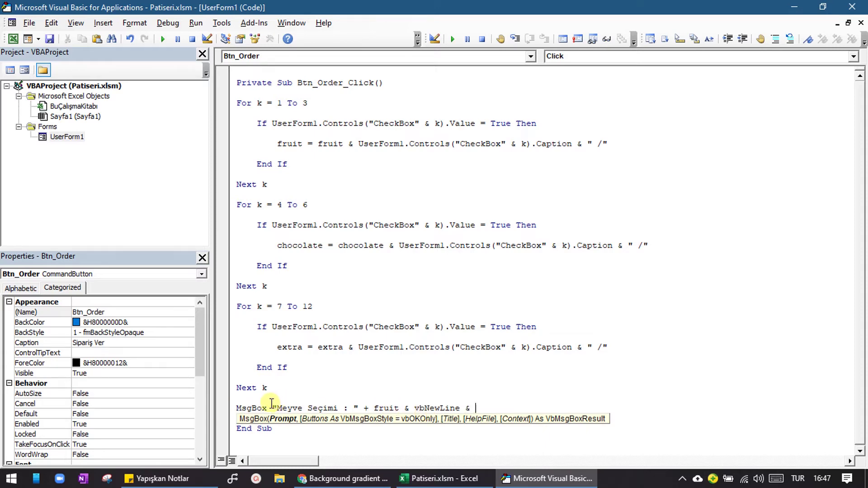
# Duplicate the message expression twice and split the MsgBox across lines with _ continuations
pyautogui.moveTo(273, 409); pyautogui.dragTo(476, 404)
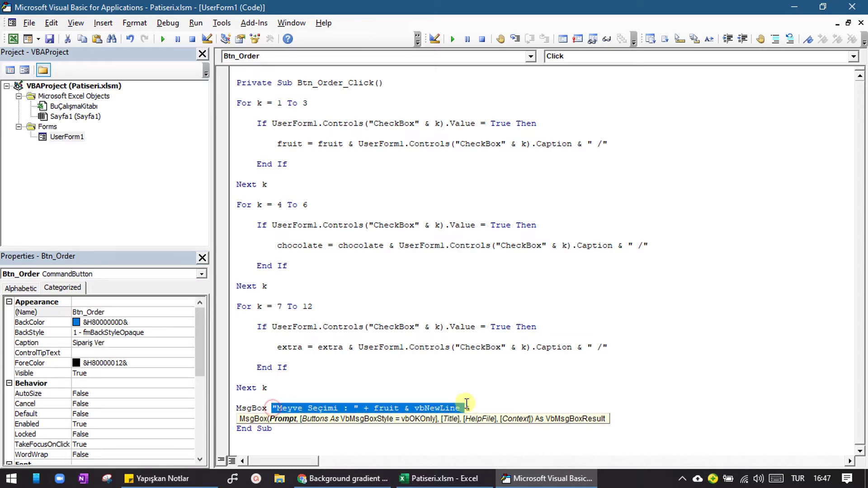
pyautogui.click(488, 405)
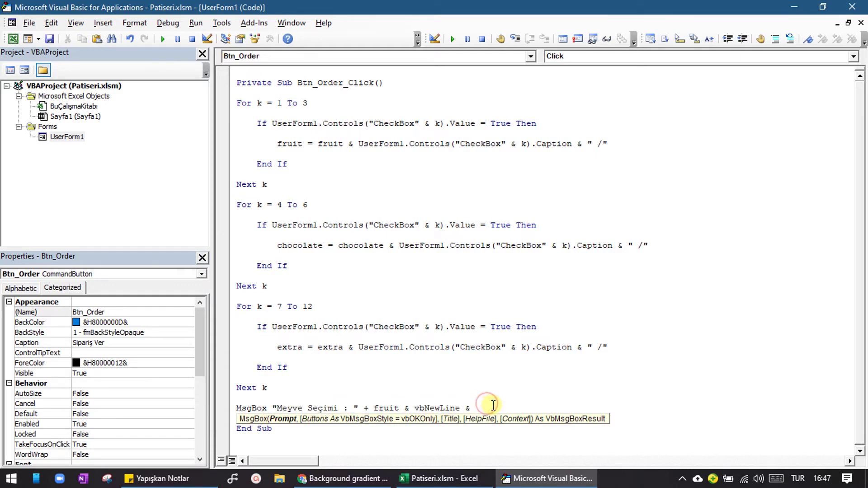
pyautogui.hotkey('ctrl', 'v')
pyautogui.hotkey('ctrl', 'v')
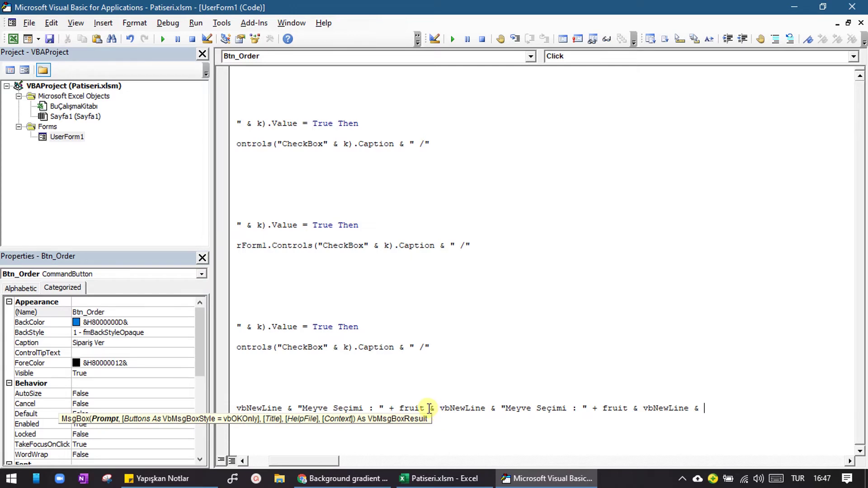
pyautogui.click(430, 408)
pyautogui.write('?')
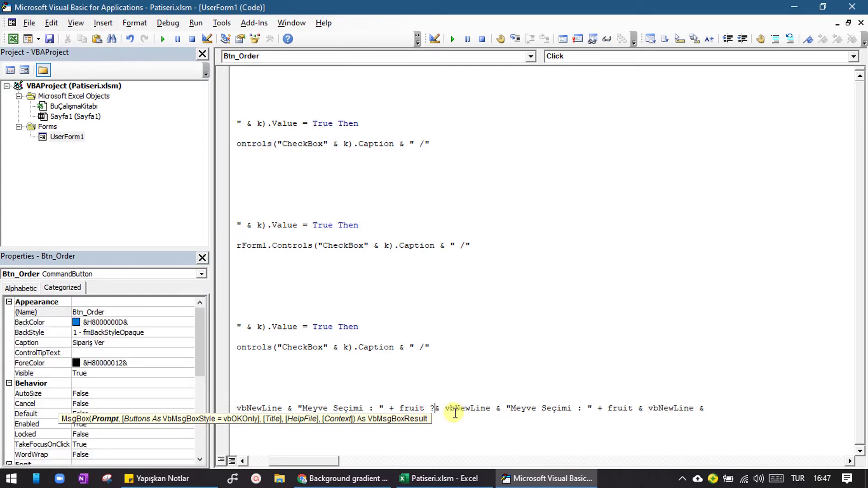
pyautogui.press('BackSpace')
pyautogui.press('Return')
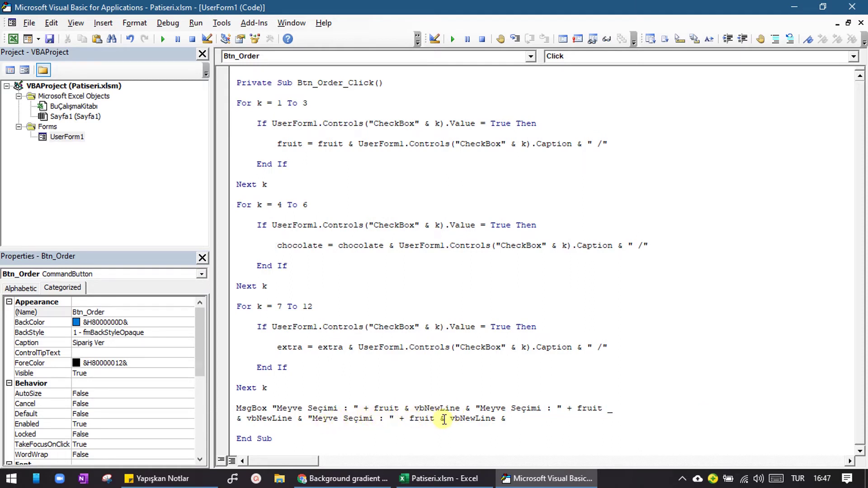
pyautogui.click(291, 461)
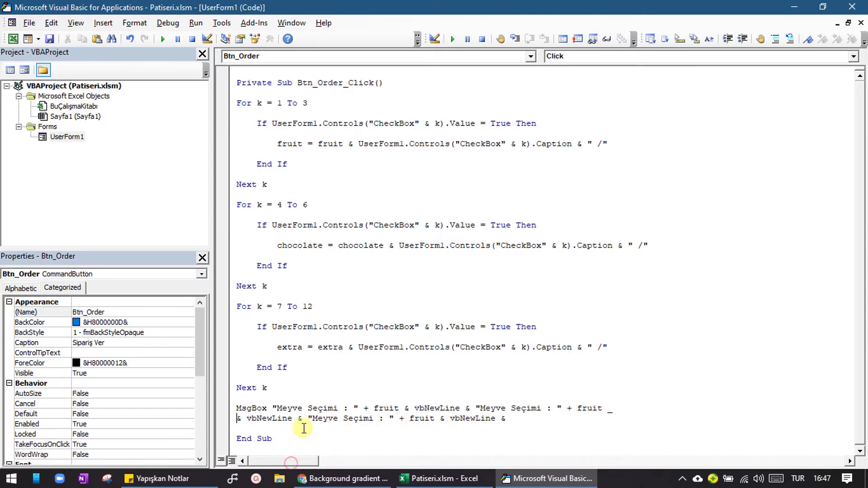
pyautogui.click(465, 409)
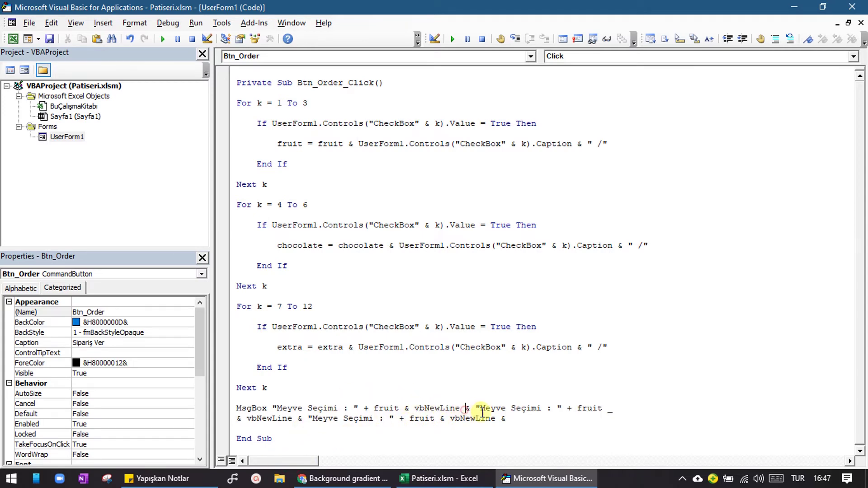
pyautogui.write('_')
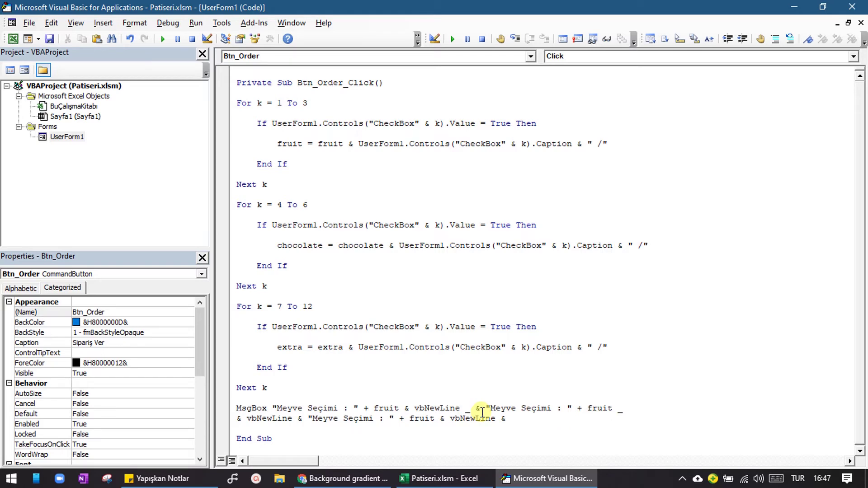
pyautogui.press('Return')
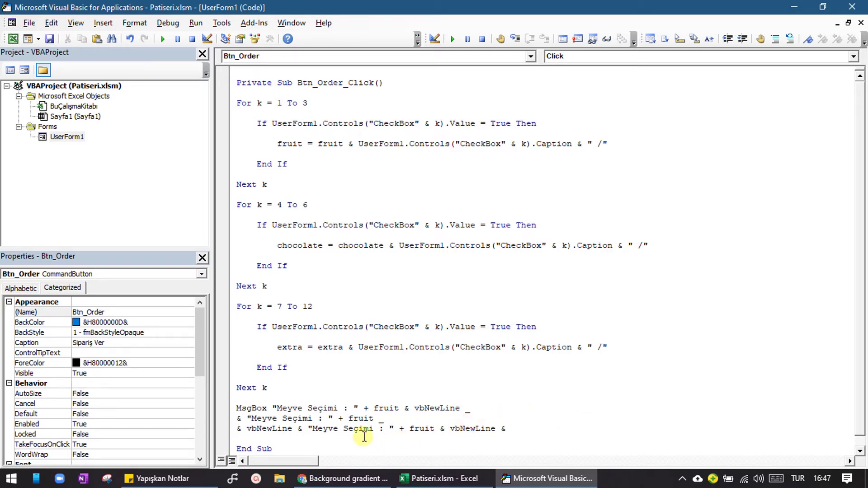
# Delete the trailing & behind the compile error and copy the chocolate variable name
pyautogui.click(301, 243)
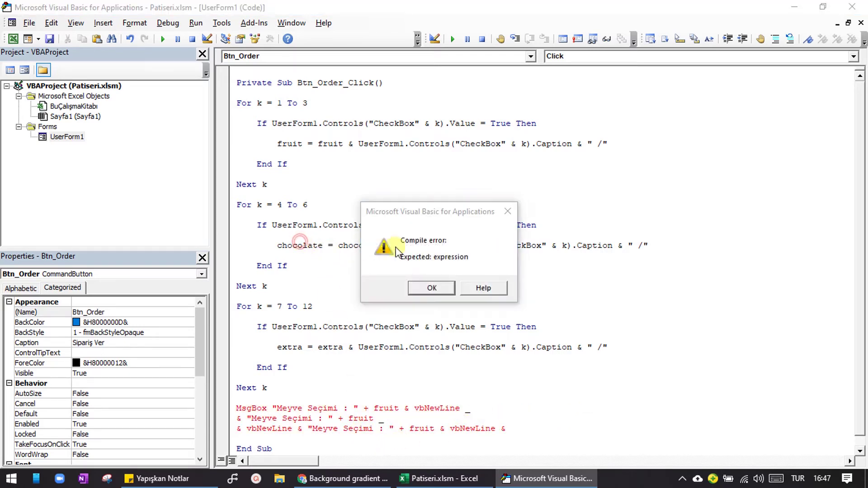
pyautogui.click(434, 286)
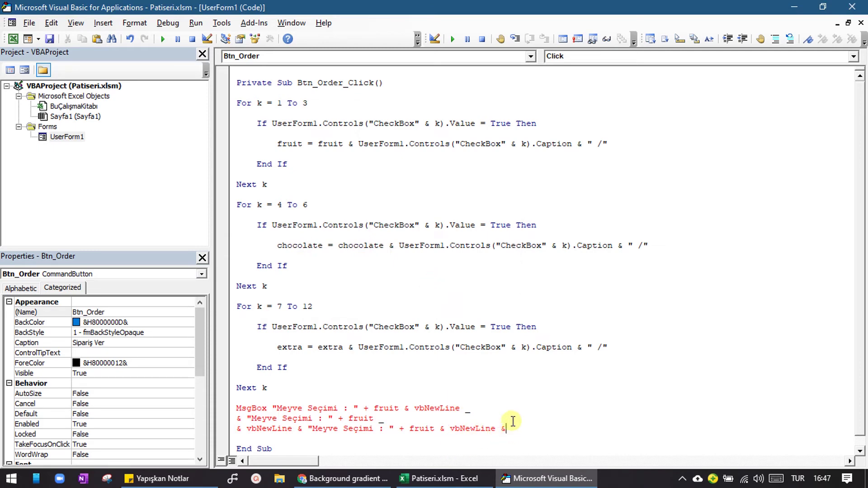
pyautogui.press('BackSpace')
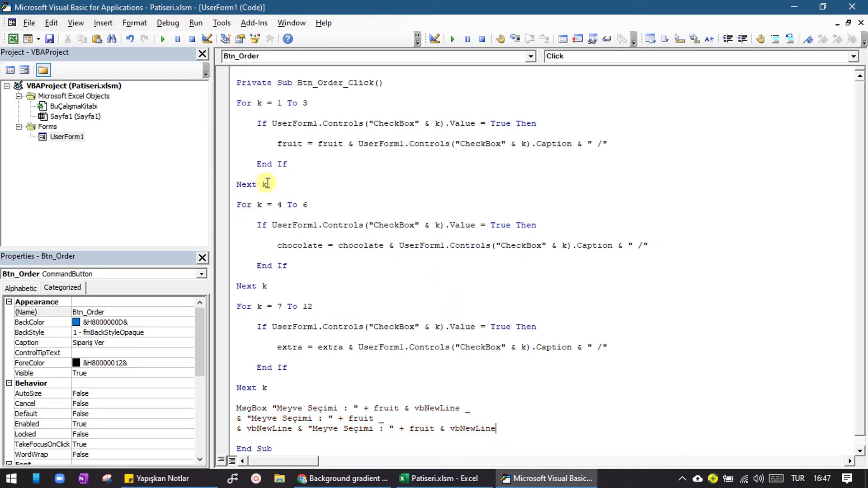
pyautogui.doubleClick(289, 145)
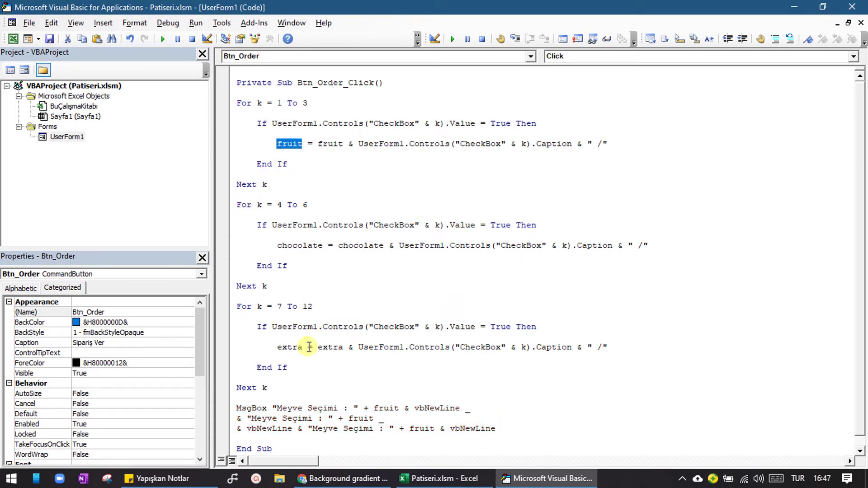
pyautogui.doubleClick(300, 245)
pyautogui.hotkey('ctrl', 'c')
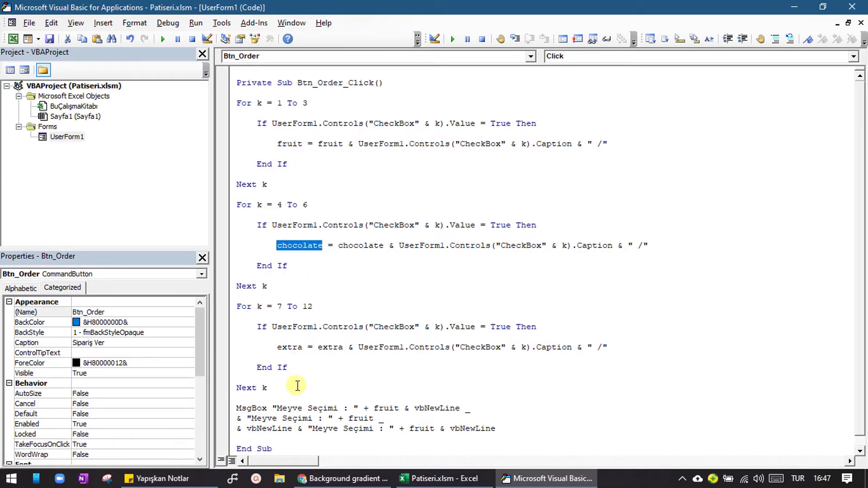
pyautogui.doubleClick(263, 419)
# Relabel the second MsgBox line as "Çikolata Seçimi : " + chocolate
pyautogui.hotkey('ctrl', 'v')
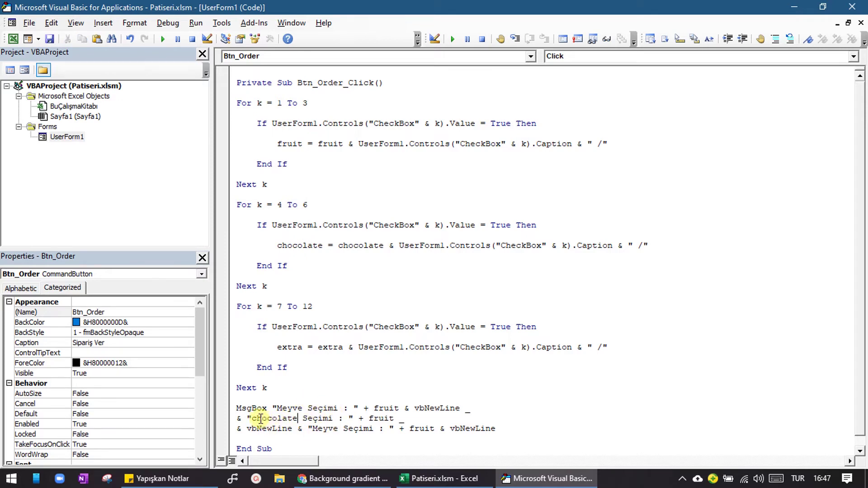
pyautogui.doubleClick(261, 419)
pyautogui.write('Çi')
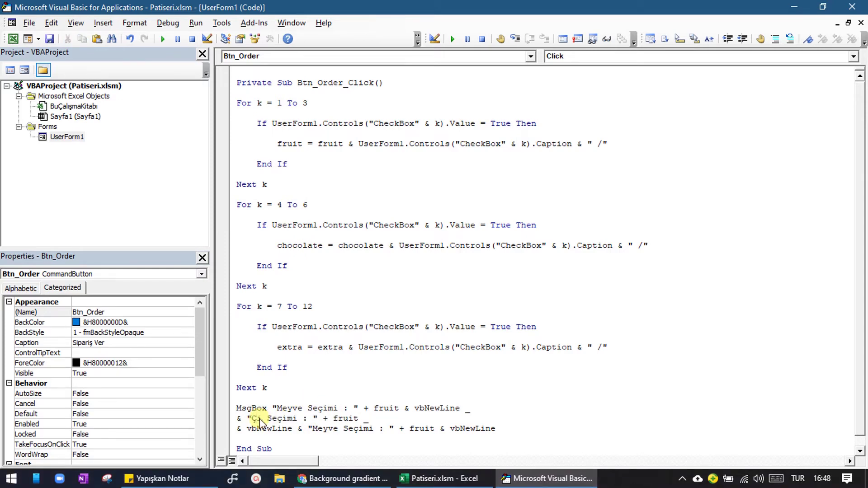
pyautogui.write('kolata')
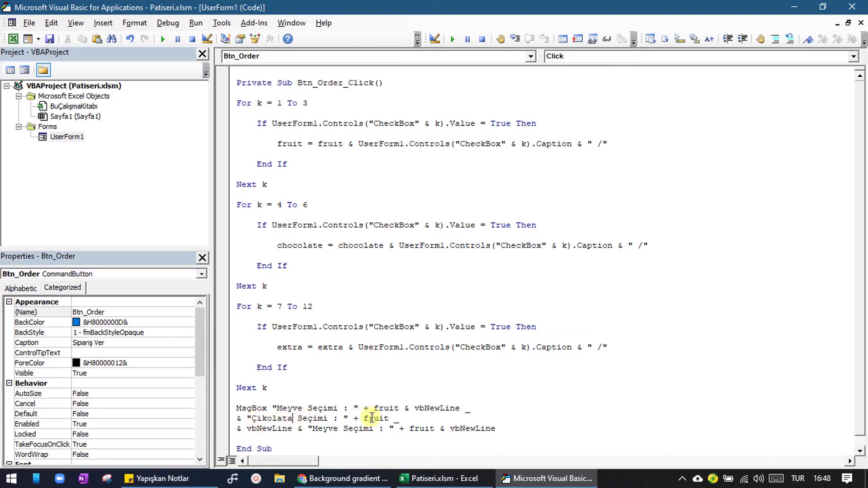
pyautogui.doubleClick(383, 419)
pyautogui.write('chocolate')
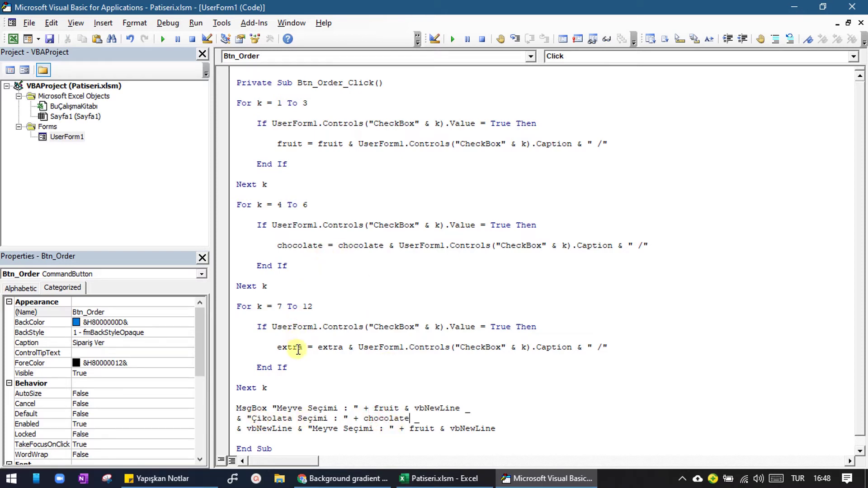
# Change the last line's fruit to extra and re-split the lines with _ continuations
pyautogui.doubleClick(289, 347)
pyautogui.doubleClick(421, 428)
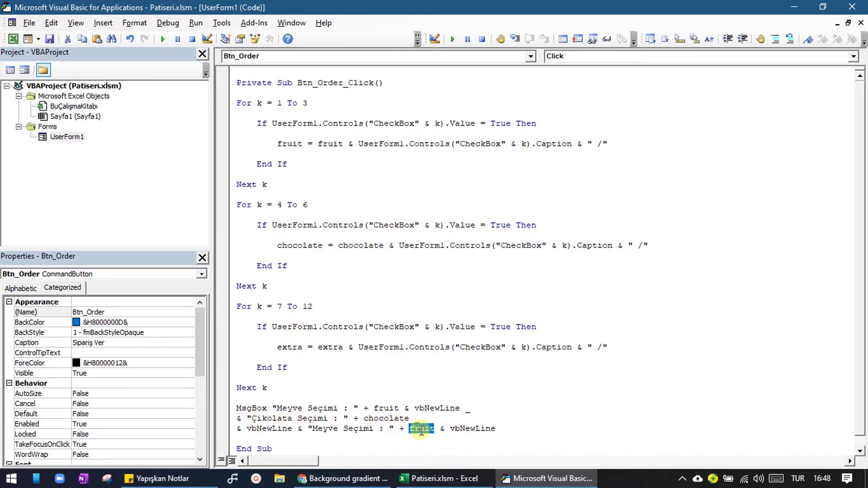
pyautogui.write('extra')
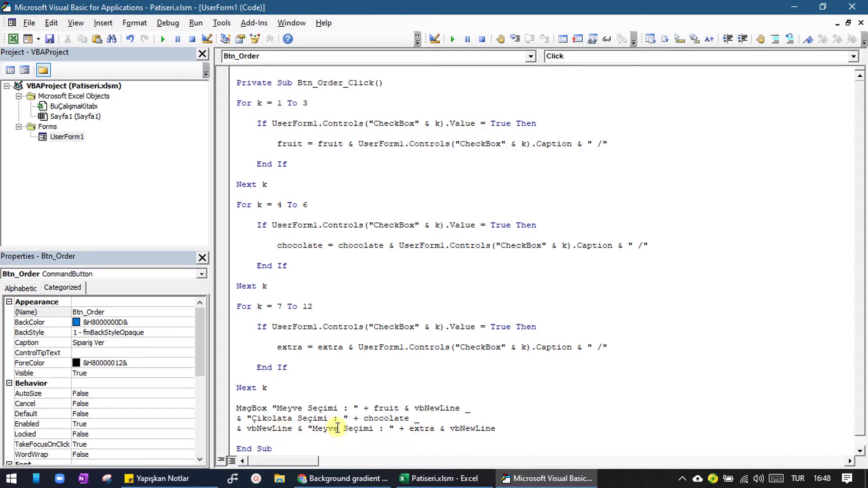
pyautogui.click(236, 428)
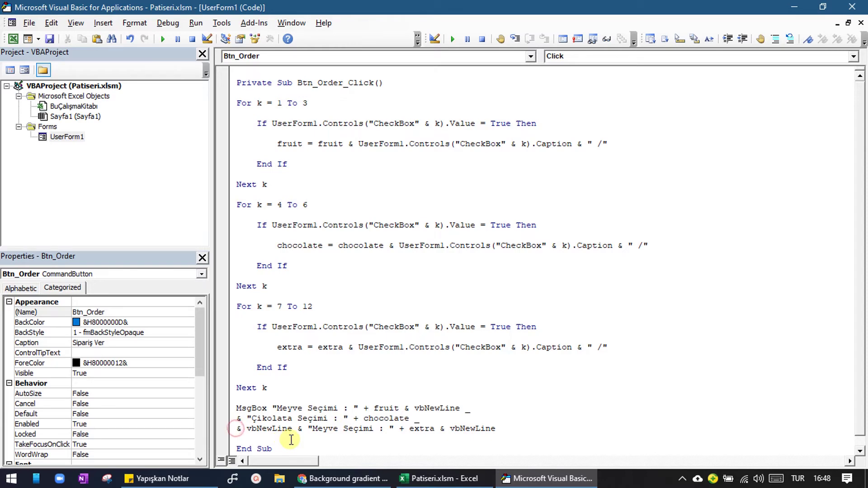
pyautogui.press('BackSpace')
pyautogui.press('BackSpace')
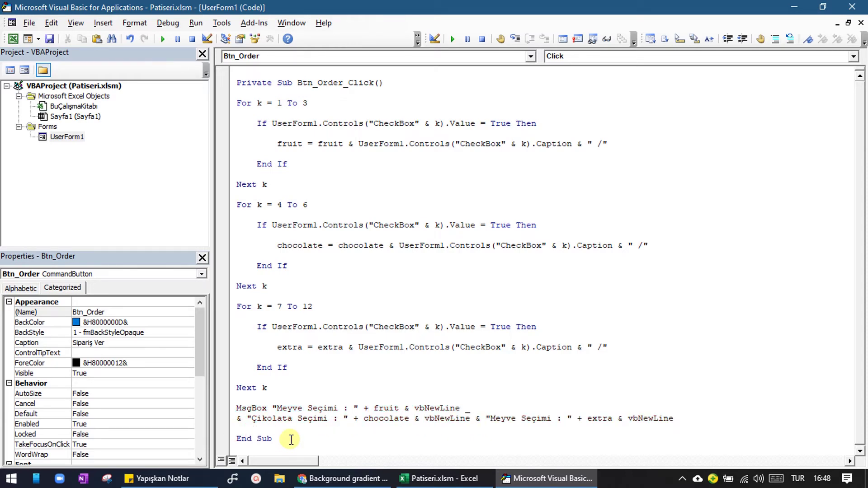
pyautogui.write('_')
pyautogui.press('Return')
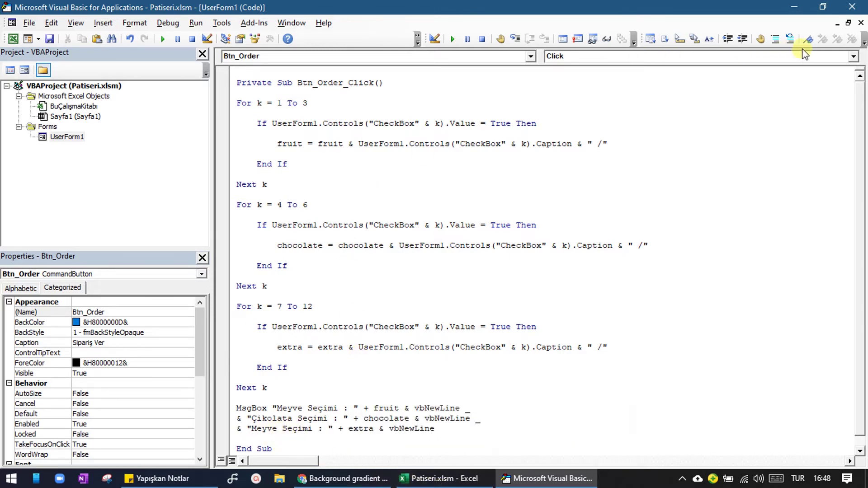
# Replace Meyve with Süsleme on the third MsgBox line
pyautogui.click(837, 23)
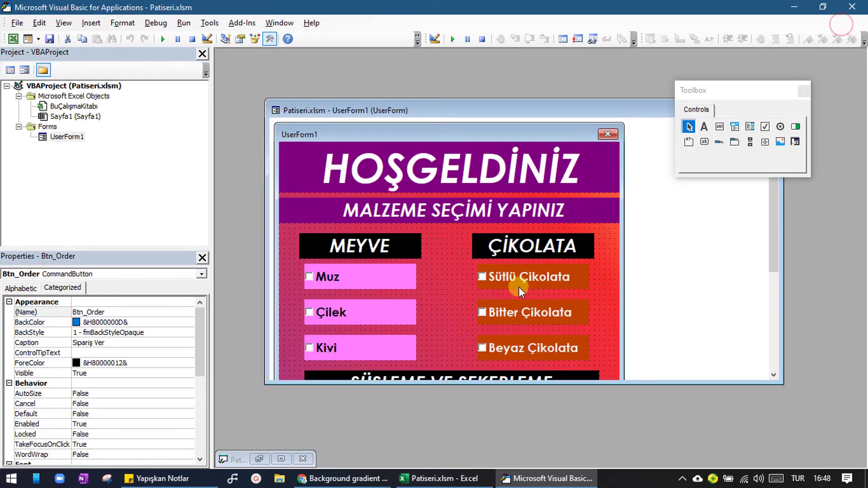
pyautogui.moveTo(775, 248); pyautogui.dragTo(774, 285)
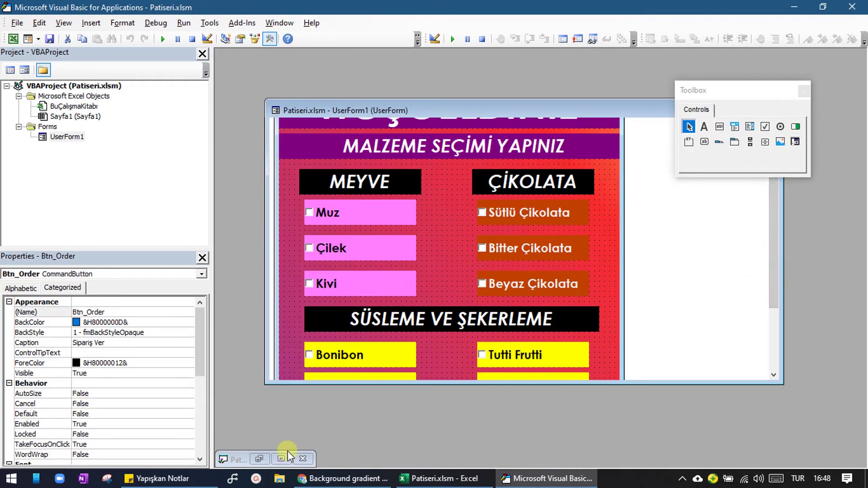
pyautogui.click(280, 459)
pyautogui.doubleClick(264, 428)
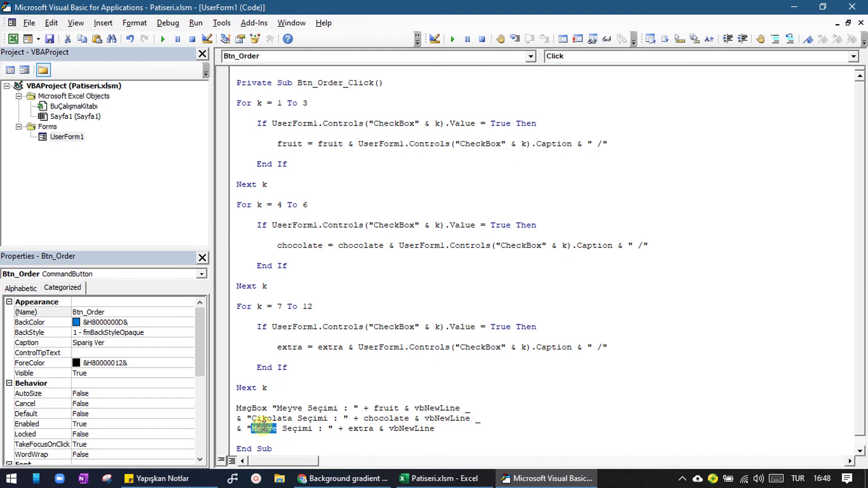
pyautogui.write('Süslem')
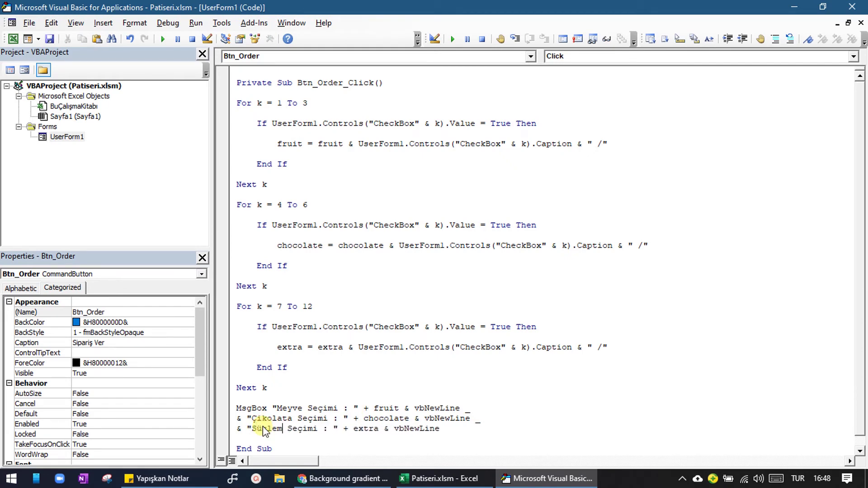
pyautogui.write('e')
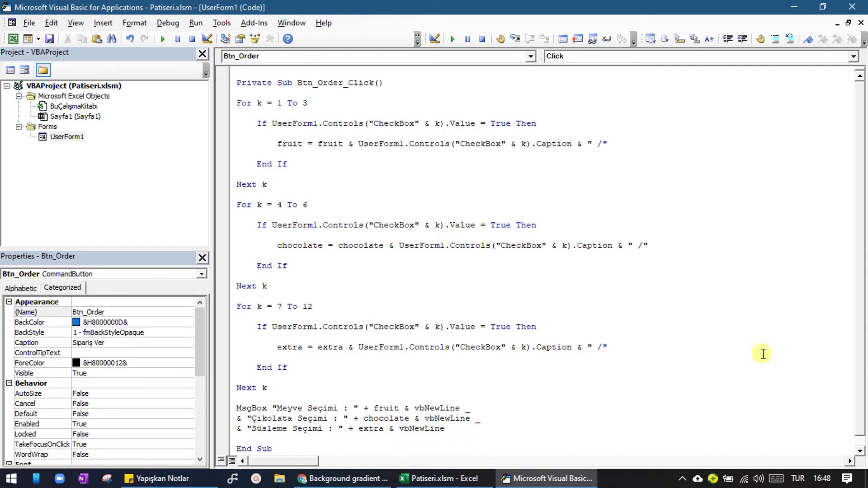
# Scroll through the Btn_Order_Click code to review the loops
pyautogui.scroll(-1, 863, 312)
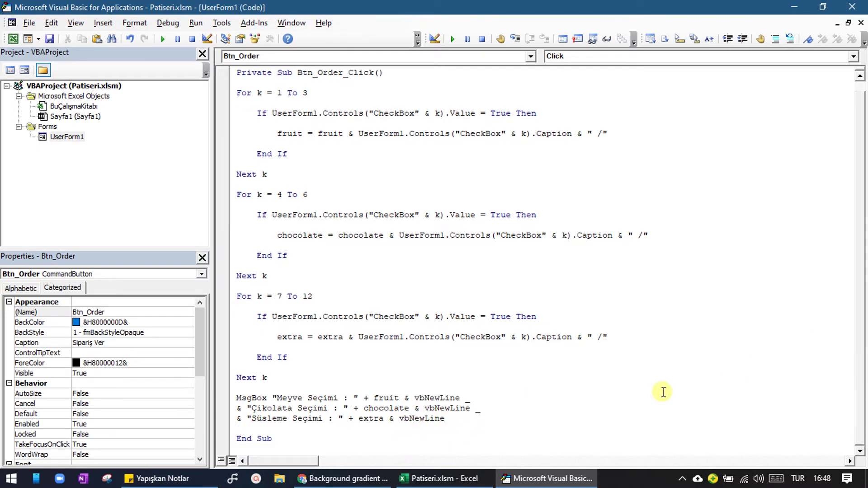
pyautogui.click(621, 396)
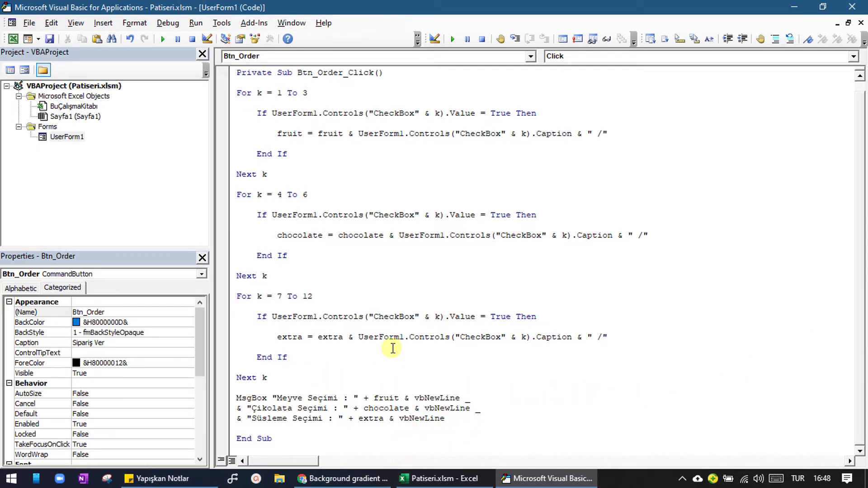
pyautogui.scroll(1, 393, 351)
pyautogui.scroll(-1, 393, 350)
pyautogui.click(427, 290)
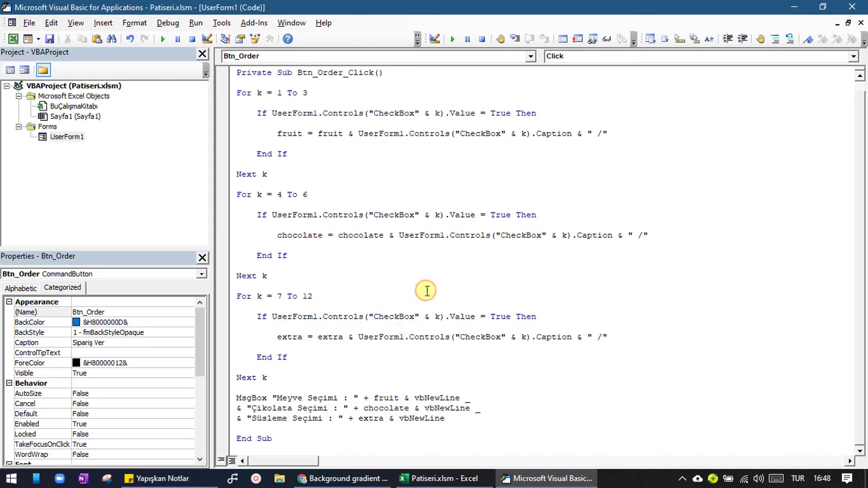
pyautogui.click(464, 258)
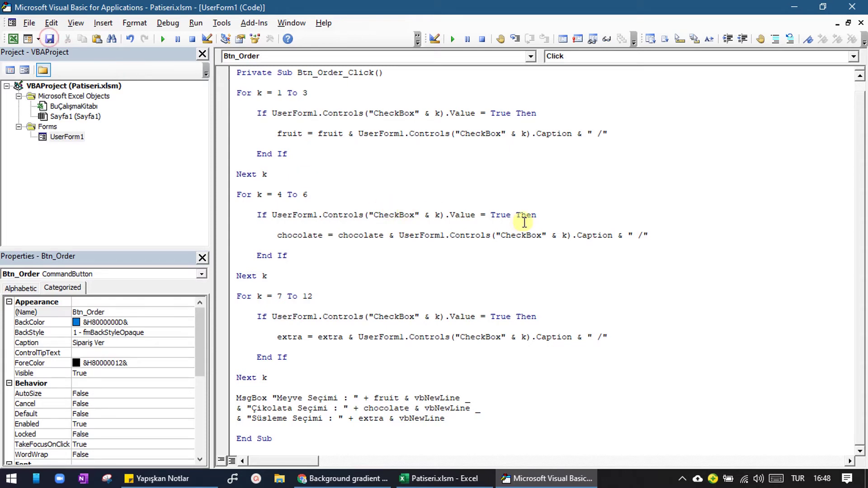
pyautogui.click(565, 297)
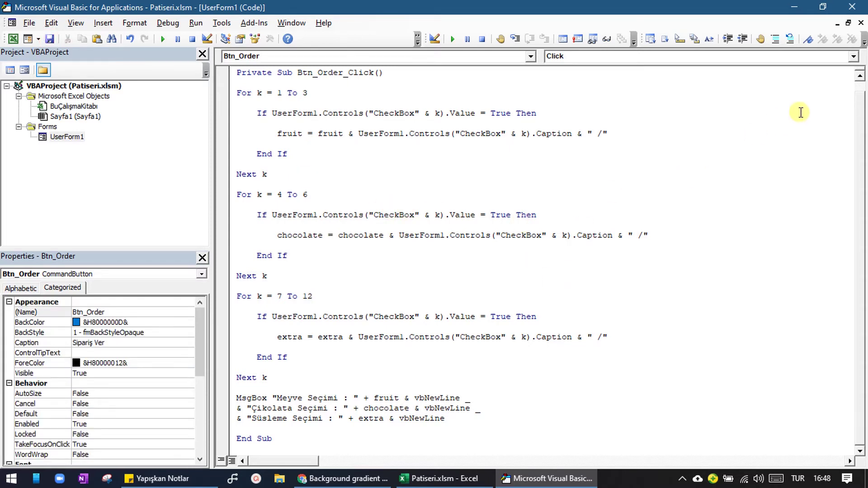
# Insert a new module with Sub Menu() calling UserForm1.Show
pyautogui.rightClick(69, 140)
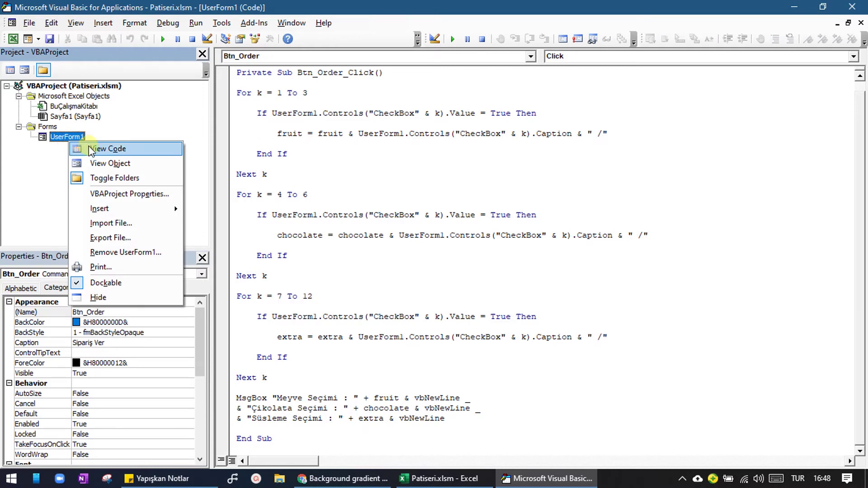
pyautogui.click(114, 207)
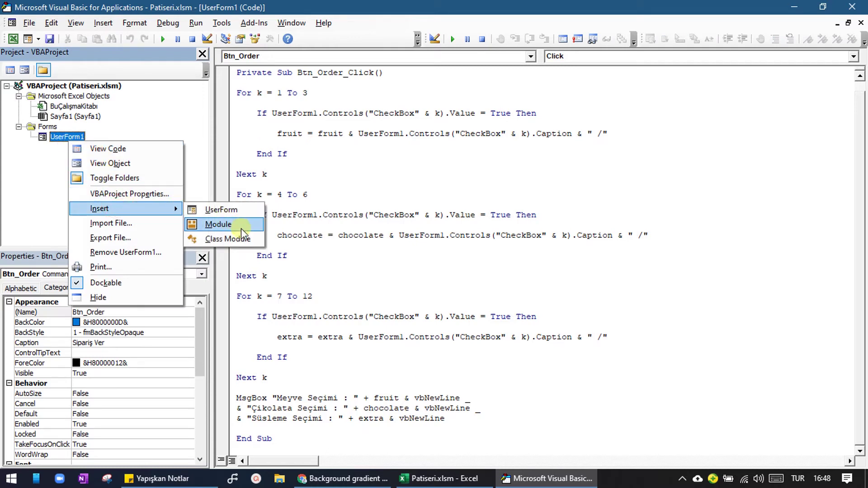
pyautogui.click(237, 227)
pyautogui.write('Sub Menu()')
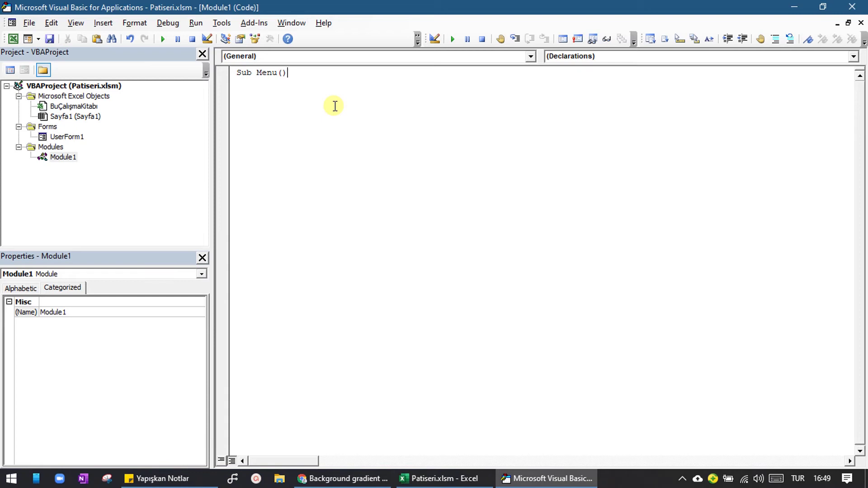
pyautogui.press('Return')
pyautogui.write('UserForm')
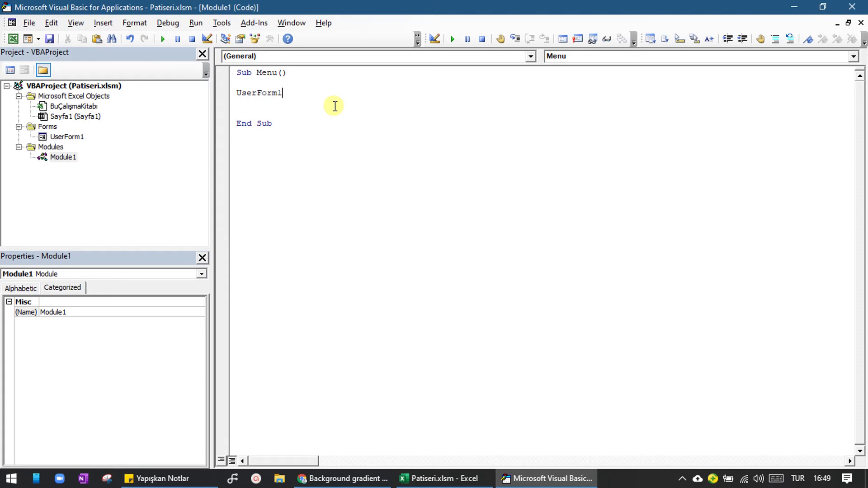
pyautogui.hotkey('ctrl', 'space')
pyautogui.press('Tab')
pyautogui.write('.S')
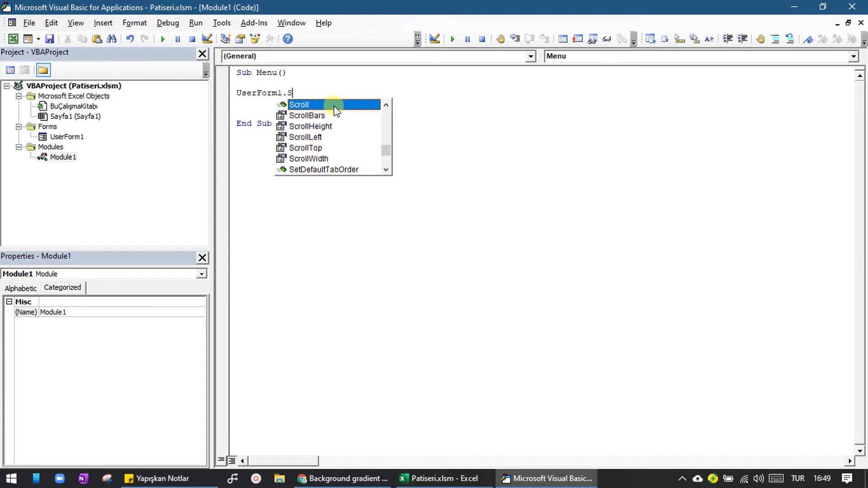
pyautogui.write('h')
pyautogui.press('Tab')
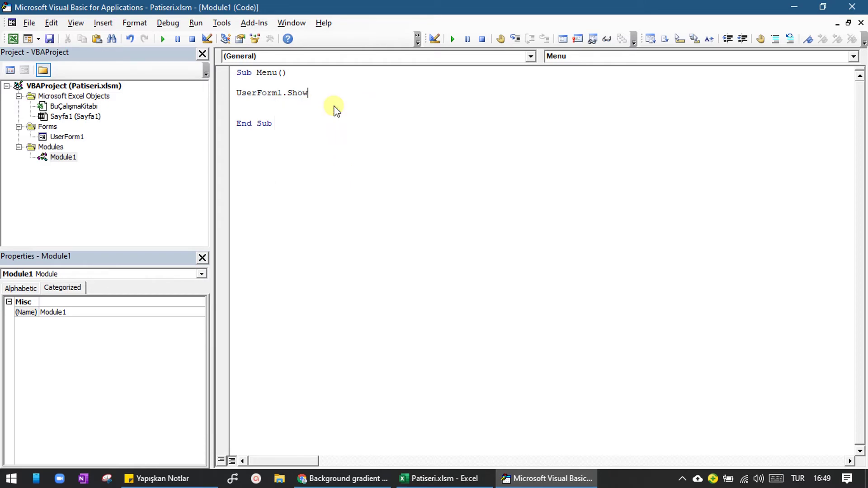
# Indent the Show line, remove the blank line, and reopen the UserForm1 design
pyautogui.click(238, 92)
pyautogui.press('Tab')
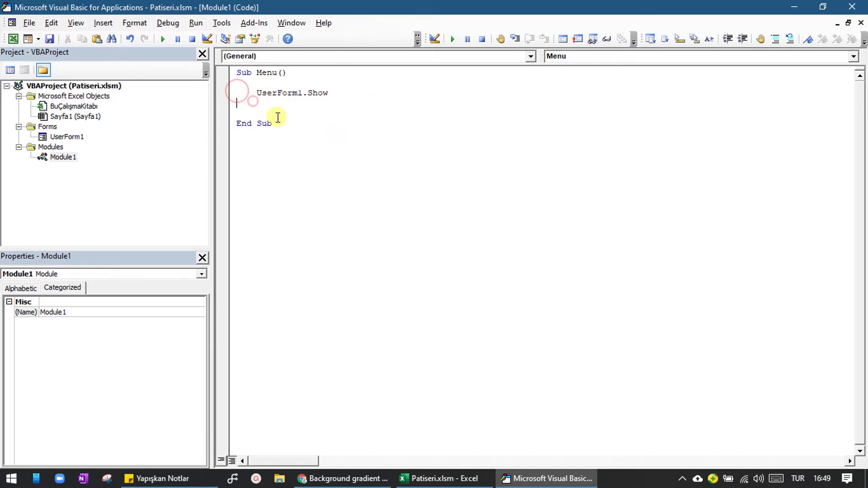
pyautogui.click(252, 103)
pyautogui.press('BackSpace')
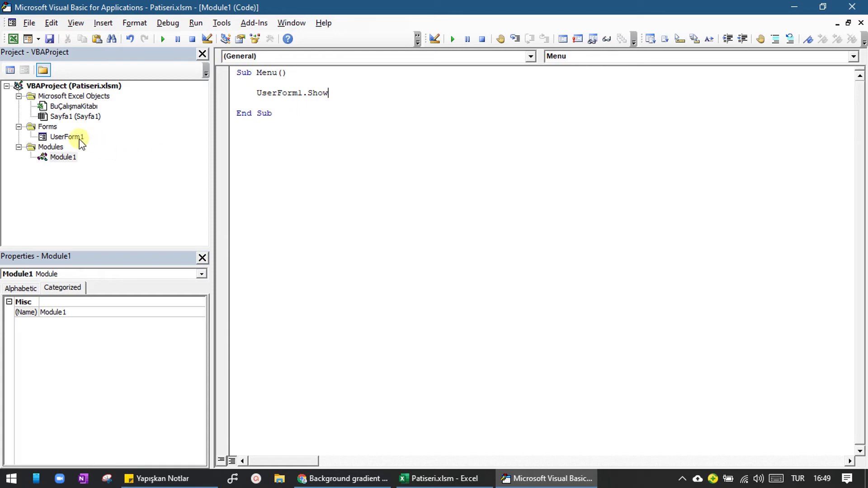
pyautogui.doubleClick(77, 138)
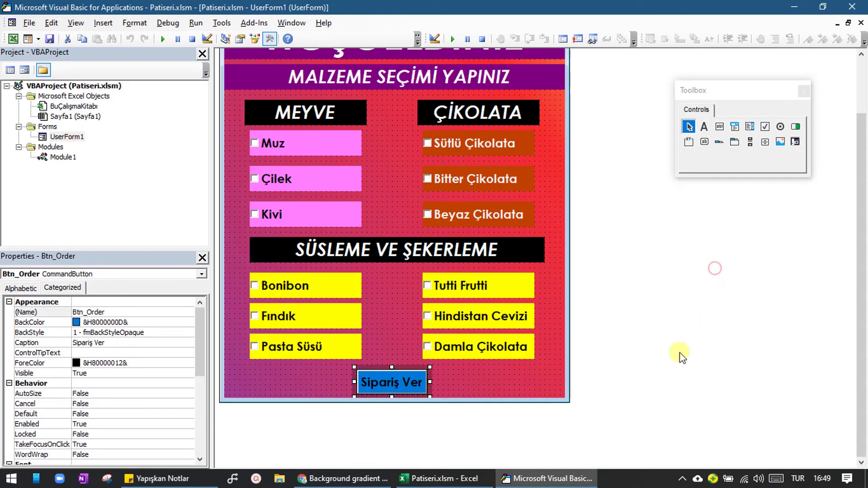
pyautogui.click(497, 390)
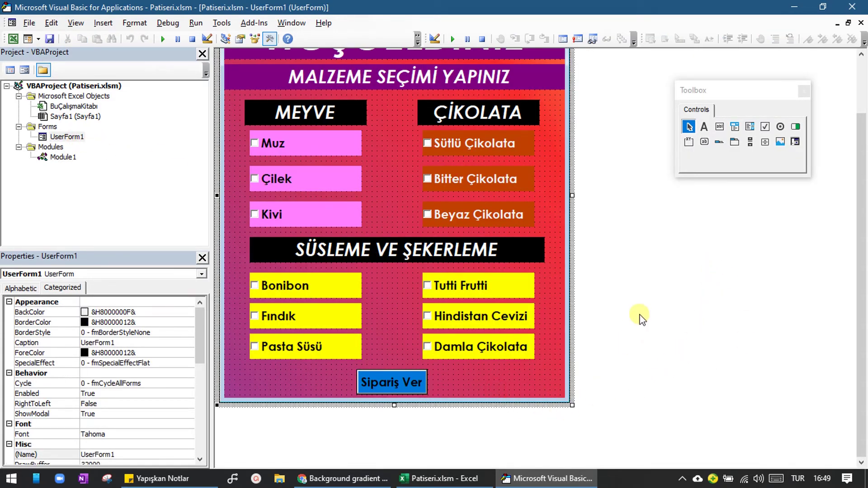
# In Excel, draw a rounded rectangle shape over cells D4 to F7 on Sayfa1
pyautogui.click(439, 478)
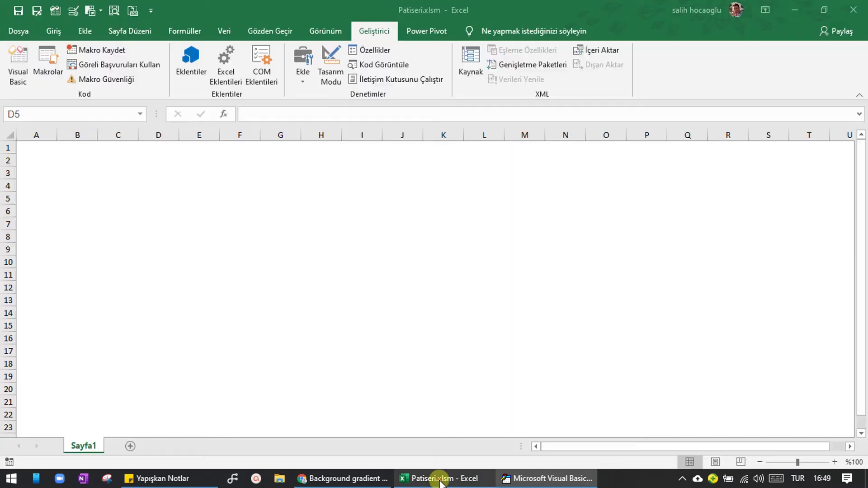
pyautogui.click(53, 30)
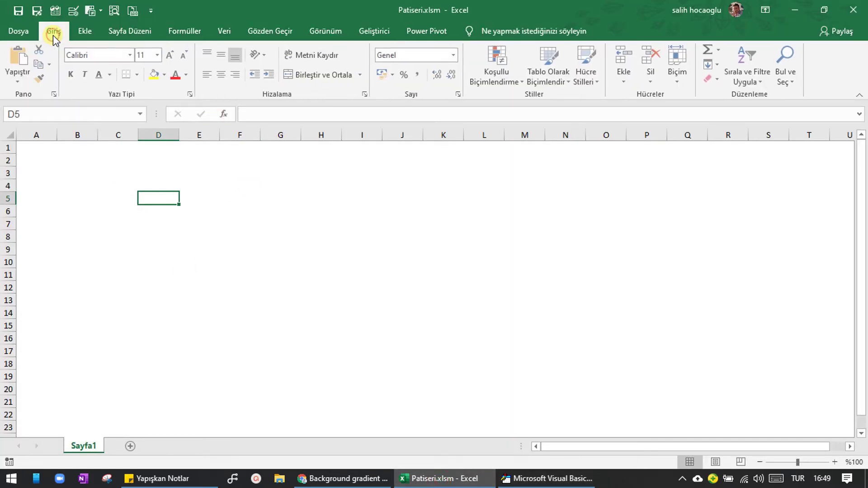
pyautogui.scroll(-1, 148, 84)
pyautogui.click(143, 83)
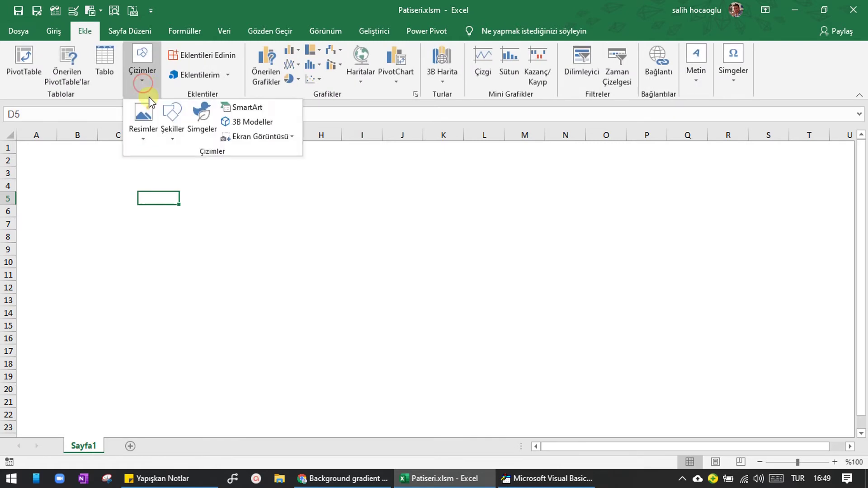
pyautogui.click(175, 131)
pyautogui.click(219, 166)
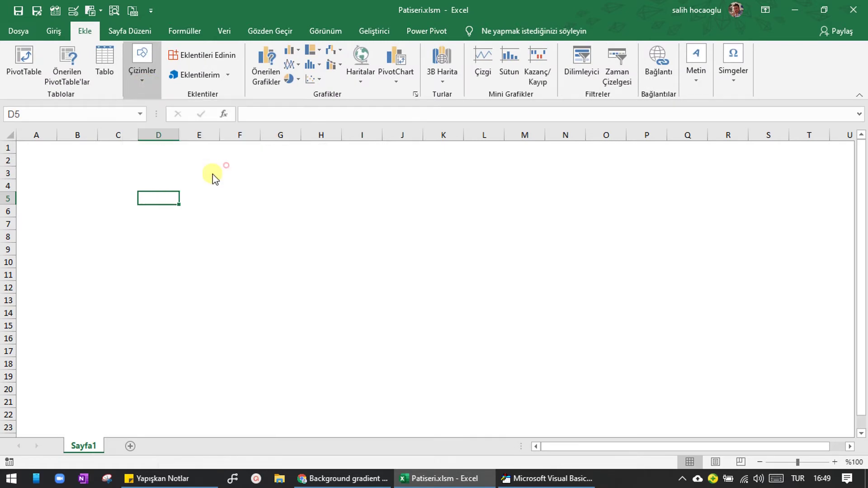
pyautogui.moveTo(151, 178); pyautogui.dragTo(252, 225)
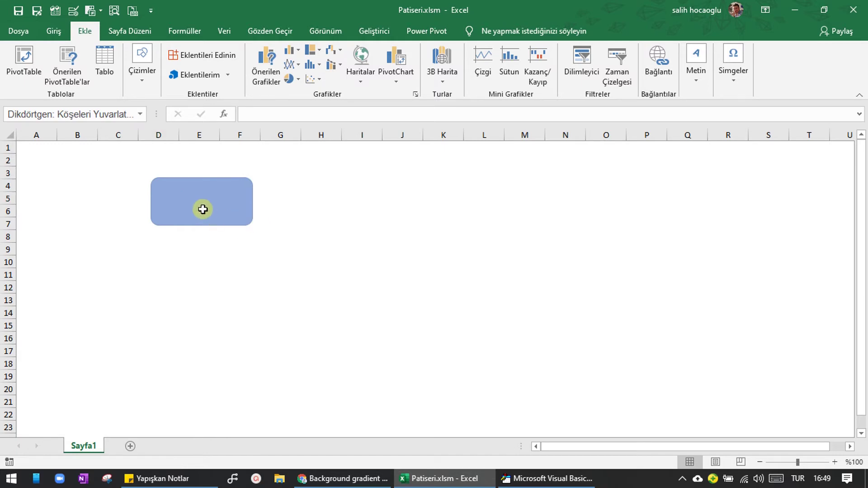
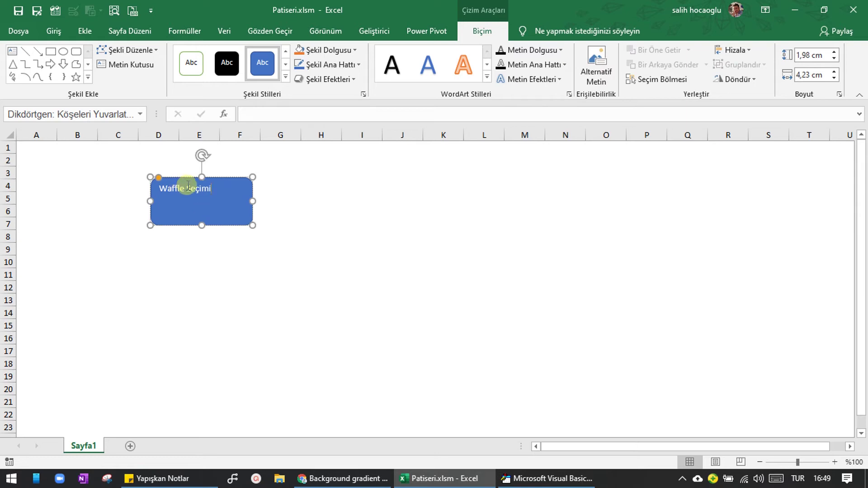
# Correct the shape text to read 'Waffle Malzeme Seçimi'
pyautogui.click(188, 186)
pyautogui.write('zeme')
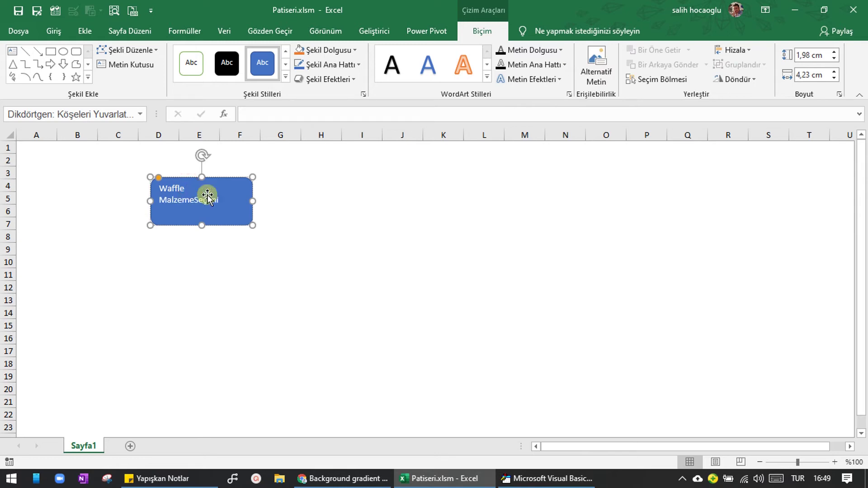
pyautogui.click(227, 248)
pyautogui.click(217, 201)
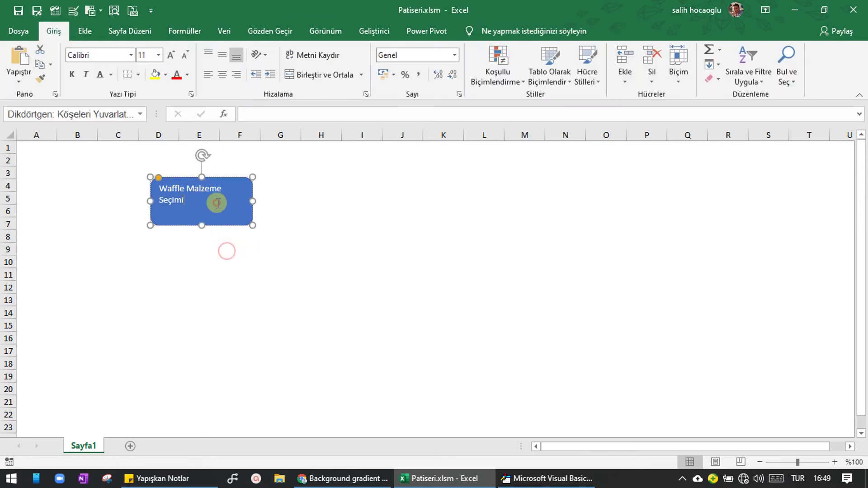
pyautogui.click(220, 218)
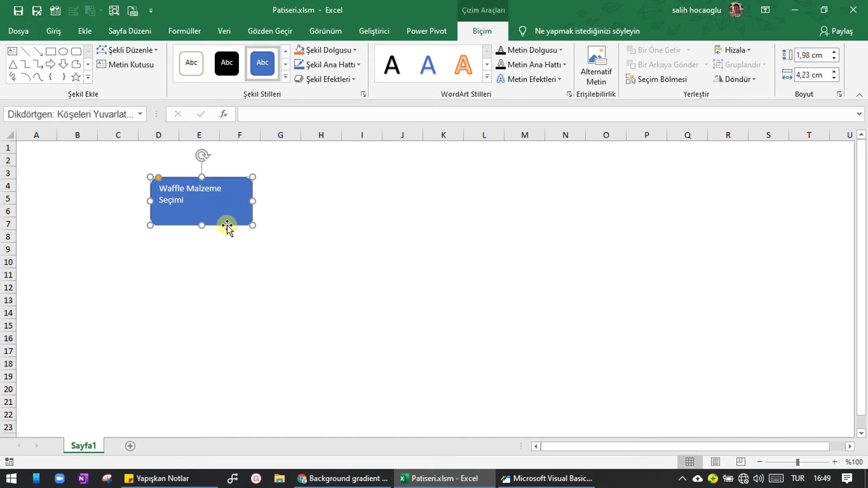
# Centre the shape text horizontally and vertically
pyautogui.click(84, 29)
pyautogui.click(55, 31)
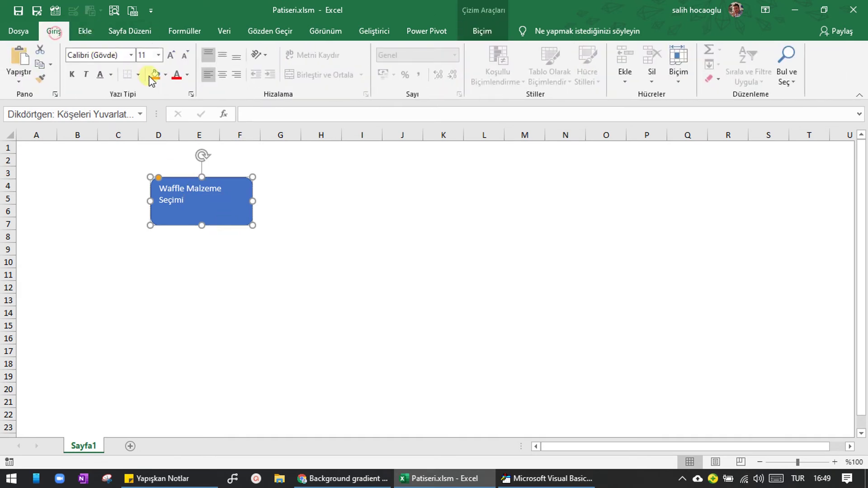
pyautogui.click(221, 75)
pyautogui.click(223, 55)
pyautogui.click(266, 277)
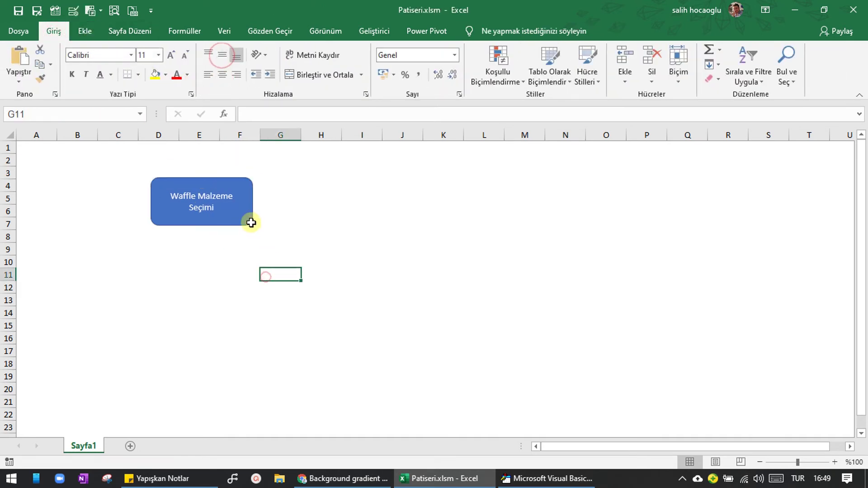
# Set the shape text to Century Gothic, 14 pt
pyautogui.click(240, 218)
pyautogui.click(131, 55)
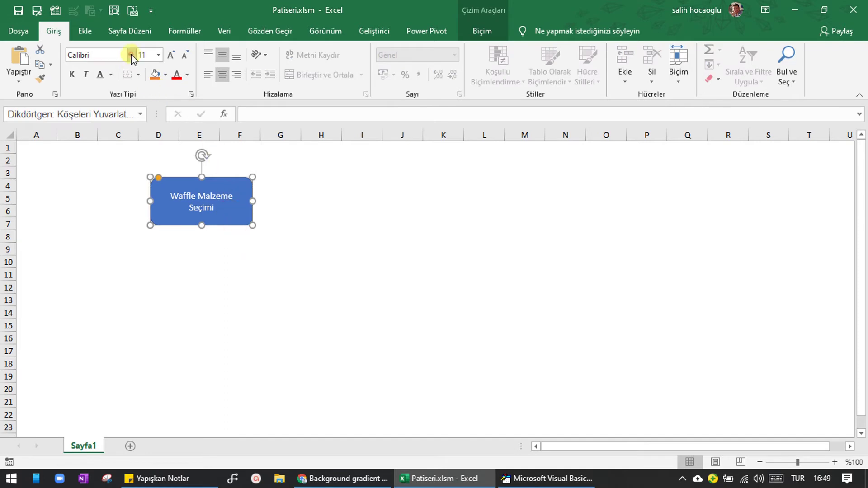
pyautogui.write('Centaur')
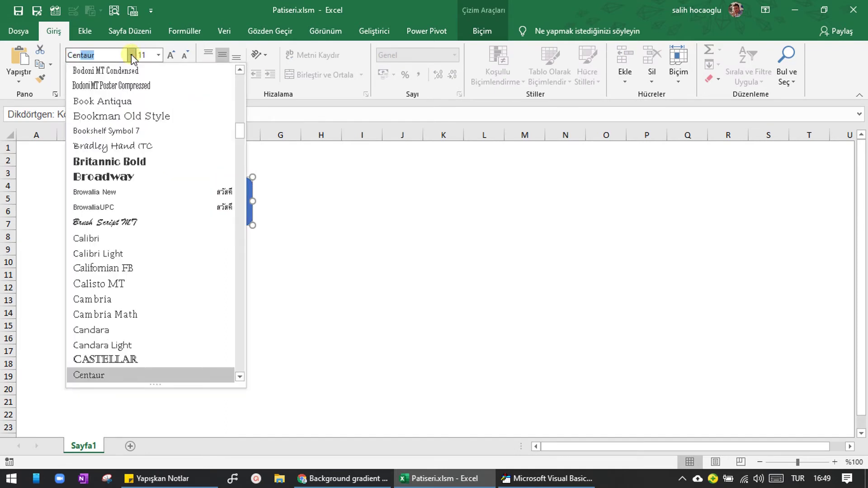
pyautogui.scroll(-2, 167, 255)
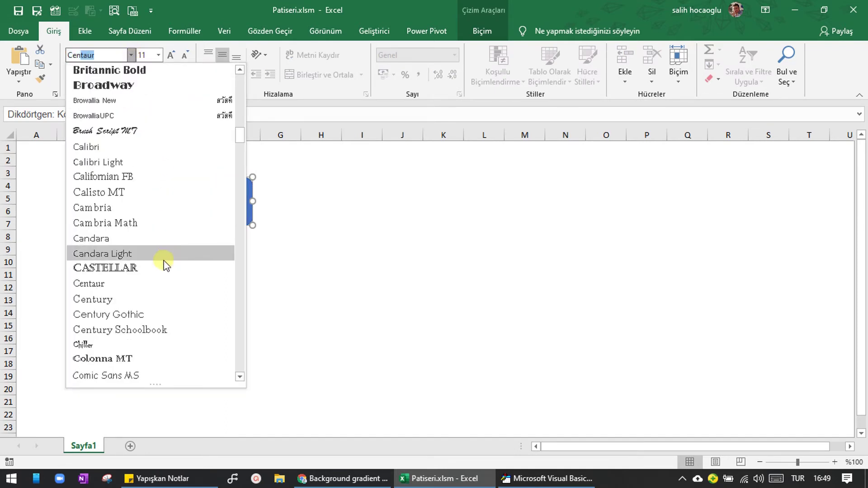
pyautogui.click(140, 317)
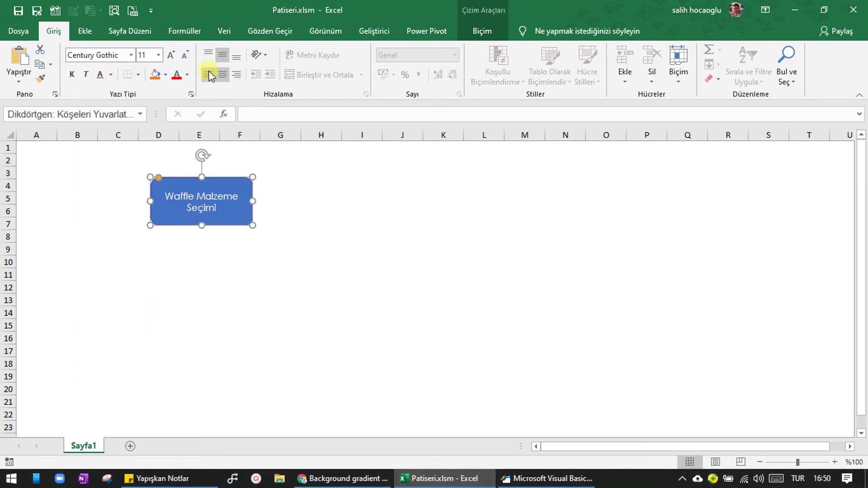
pyautogui.click(170, 55)
pyautogui.click(170, 55)
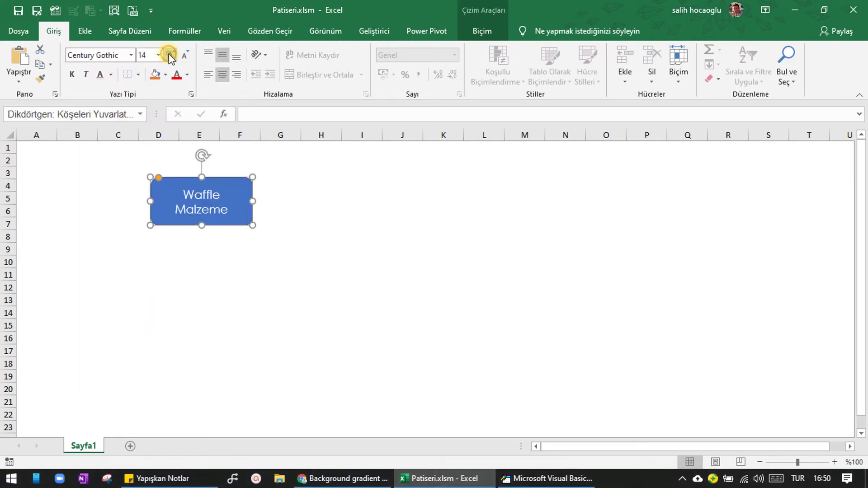
# Stretch the shape taller to row 14 and move it over columns A–C
pyautogui.moveTo(202, 225); pyautogui.dragTo(201, 331)
pyautogui.write('Seçimi')
pyautogui.click(313, 317)
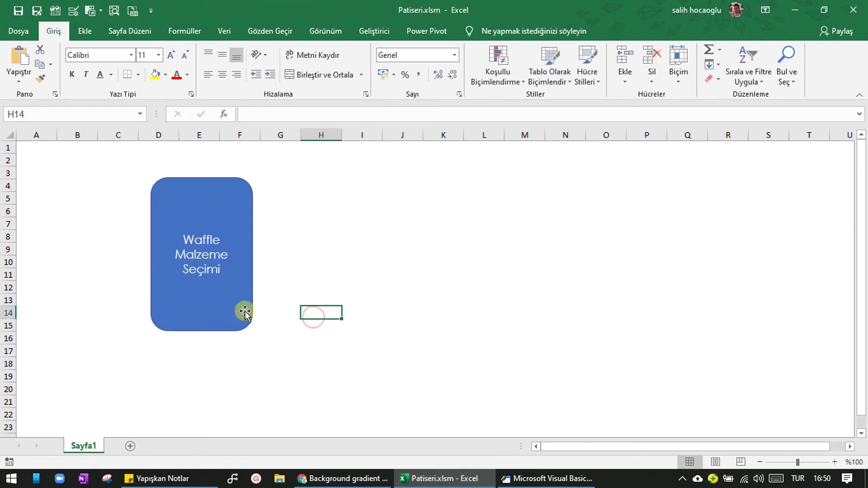
pyautogui.moveTo(245, 312); pyautogui.dragTo(106, 275)
pyautogui.click(246, 263)
# Assign the Menu macro to the Waffle Malzeme Seçimi shape
pyautogui.click(140, 272)
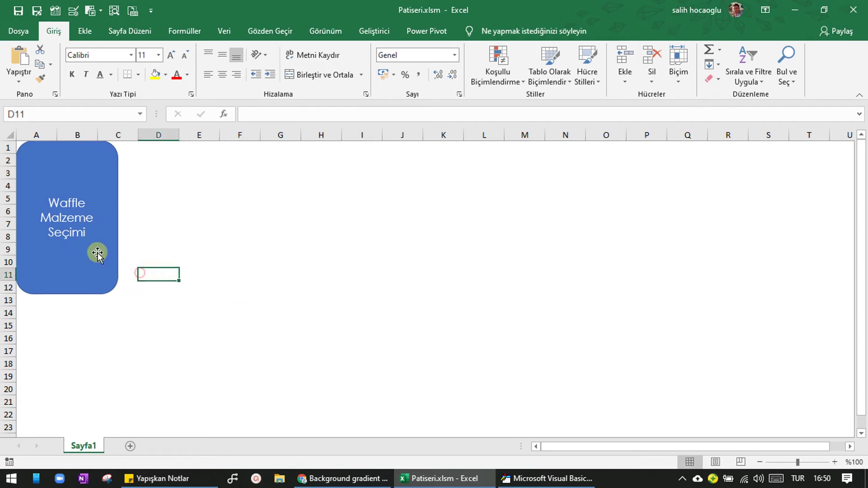
pyautogui.rightClick(98, 211)
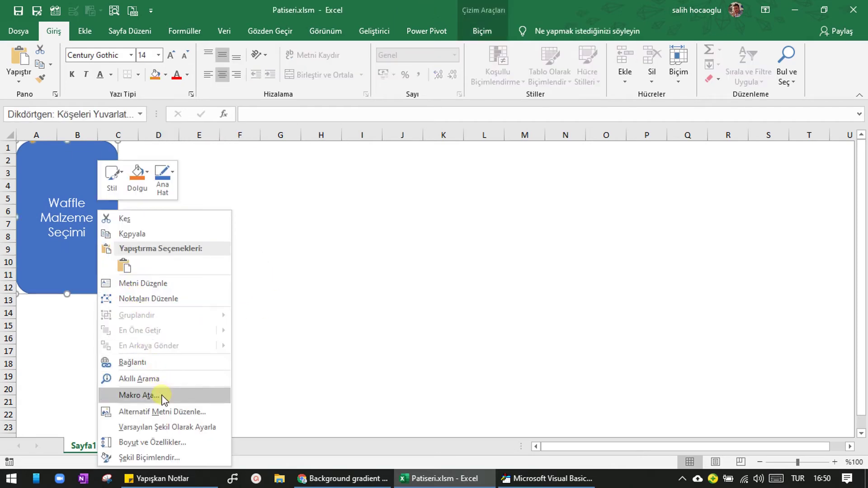
pyautogui.click(164, 397)
pyautogui.click(144, 287)
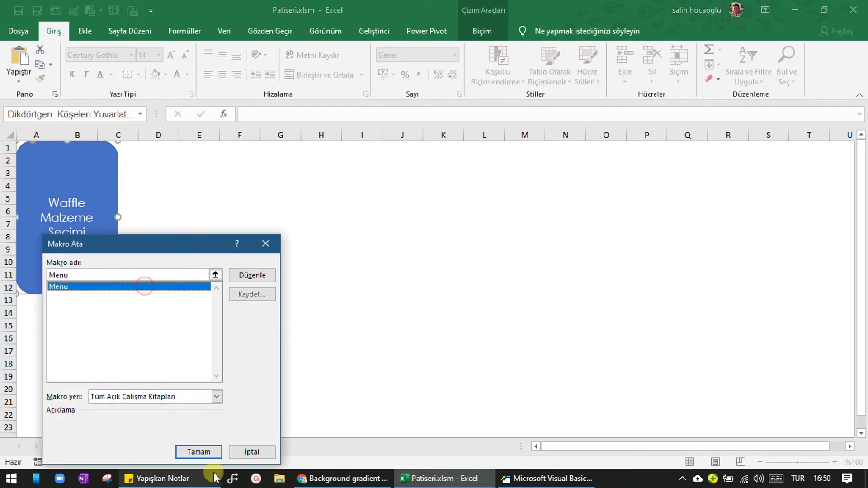
pyautogui.moveTo(195, 249)
pyautogui.mouseDown()
pyautogui.moveTo(240, 228)
pyautogui.moveTo(280, 189)
pyautogui.mouseUp()
pyautogui.click(286, 390)
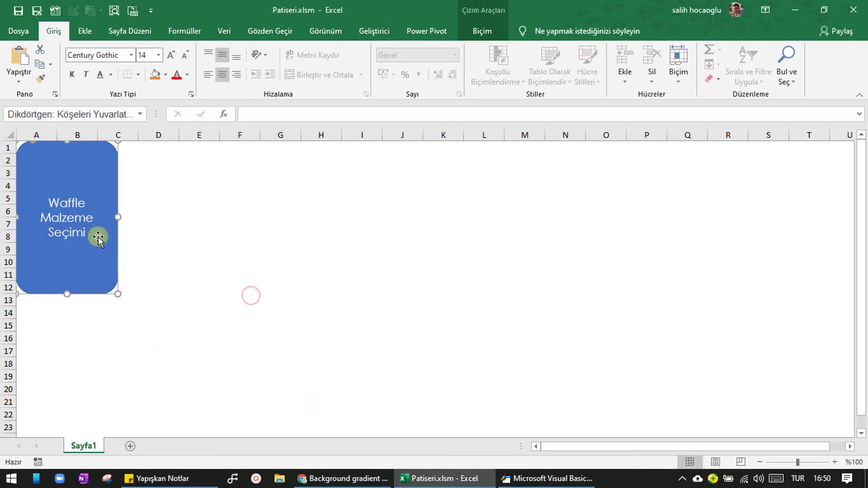
# Open the order form from the shape, tick Muz and place a test order
pyautogui.click(172, 271)
pyautogui.click(85, 224)
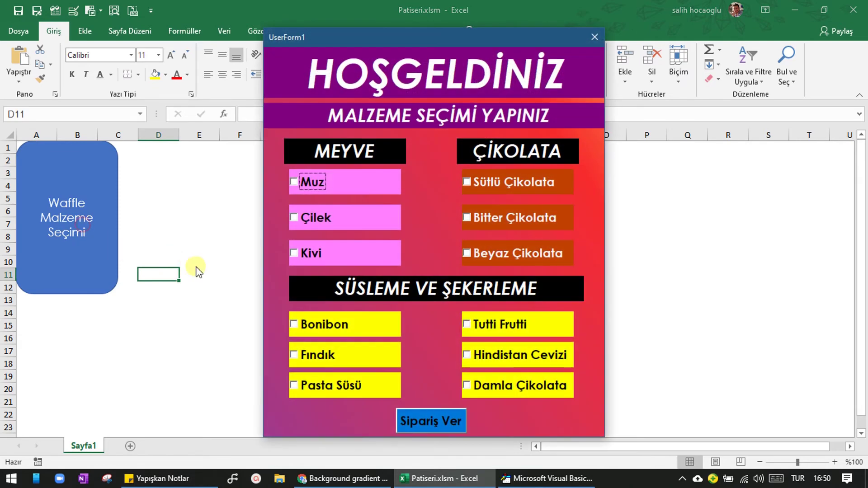
pyautogui.click(345, 189)
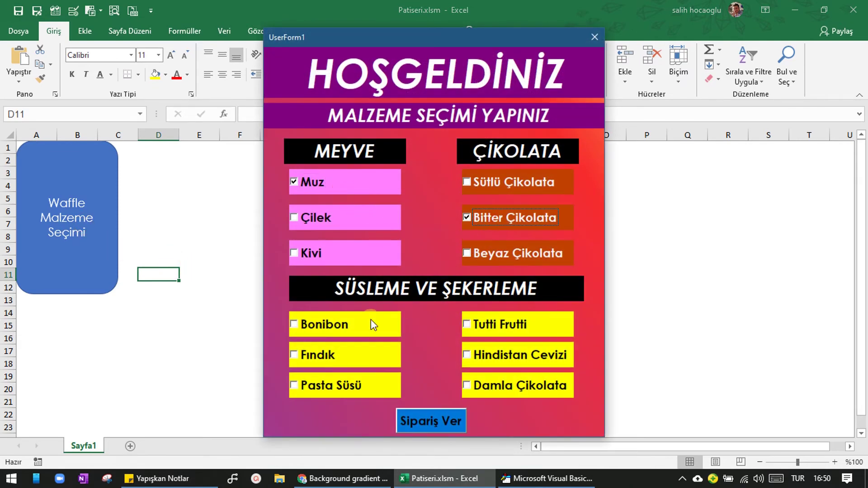
pyautogui.click(405, 418)
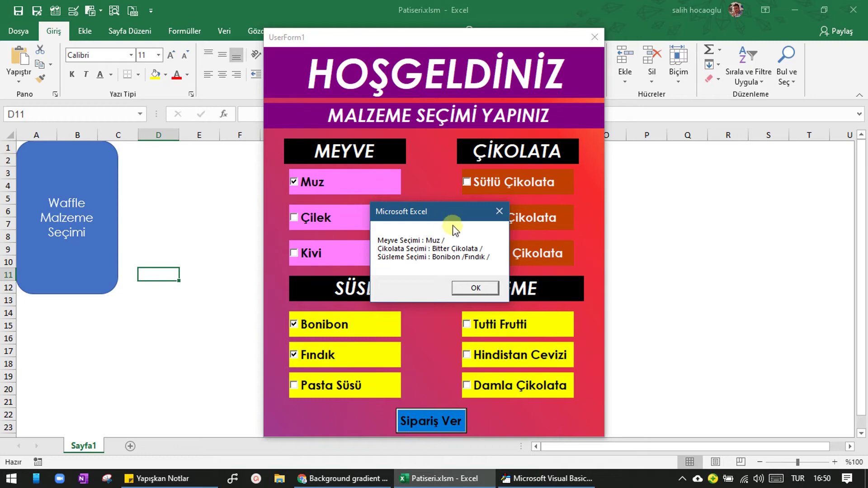
pyautogui.click(475, 289)
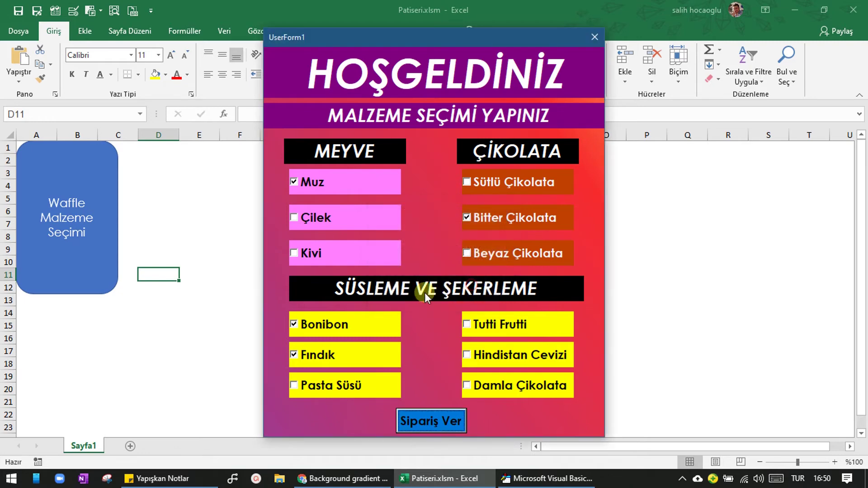
# Also tick Çilek and Beyaz Çikolata and order again
pyautogui.click(346, 226)
pyautogui.click(507, 258)
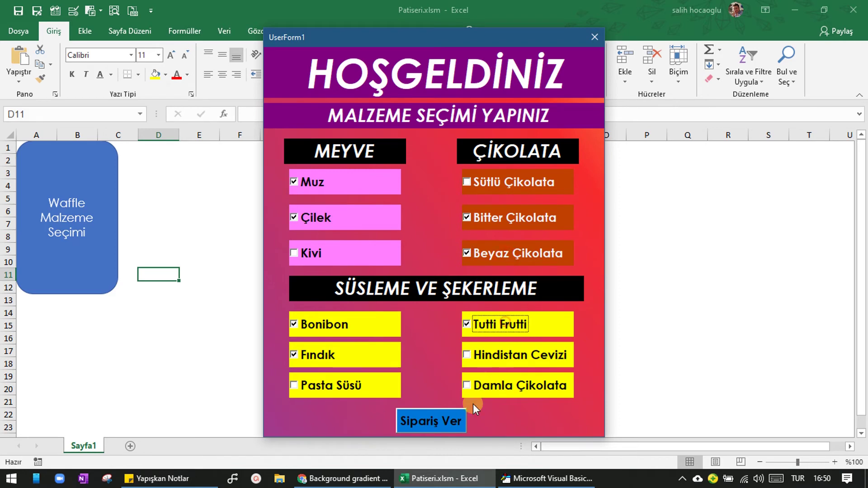
pyautogui.click(433, 422)
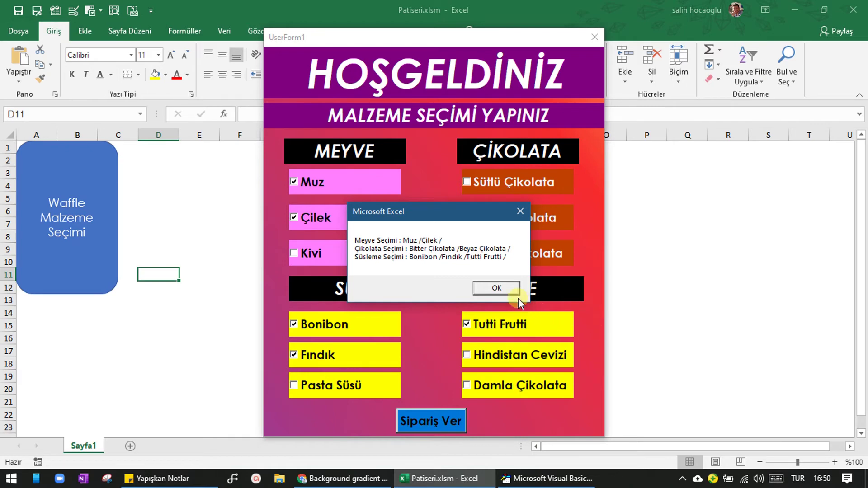
pyautogui.click(508, 291)
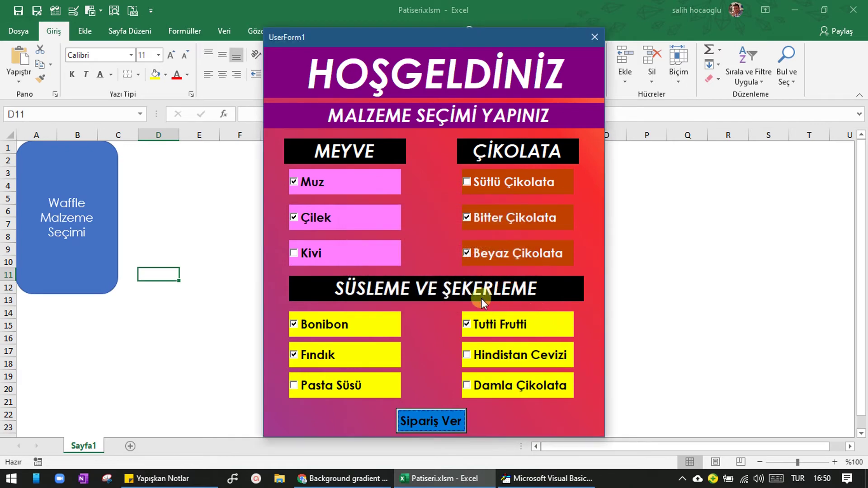
pyautogui.moveTo(546, 479)
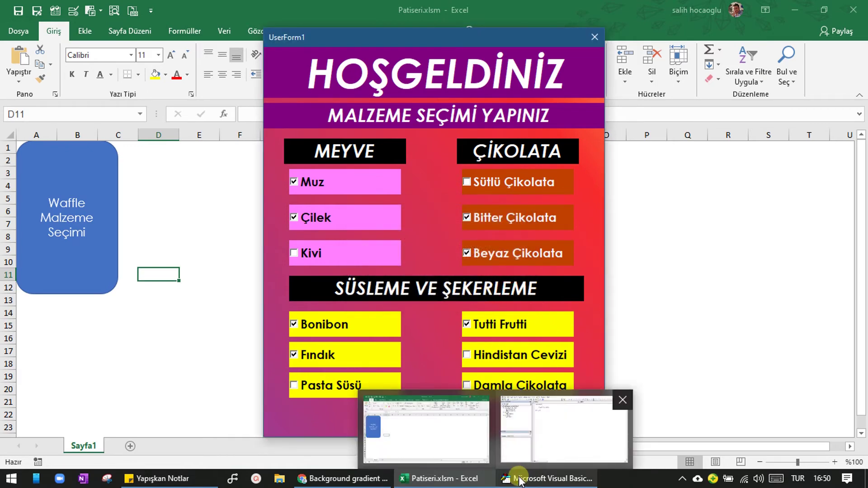
# Open UserForm1 in the VBA form designer, discarding a newly drawn button
pyautogui.click(520, 479)
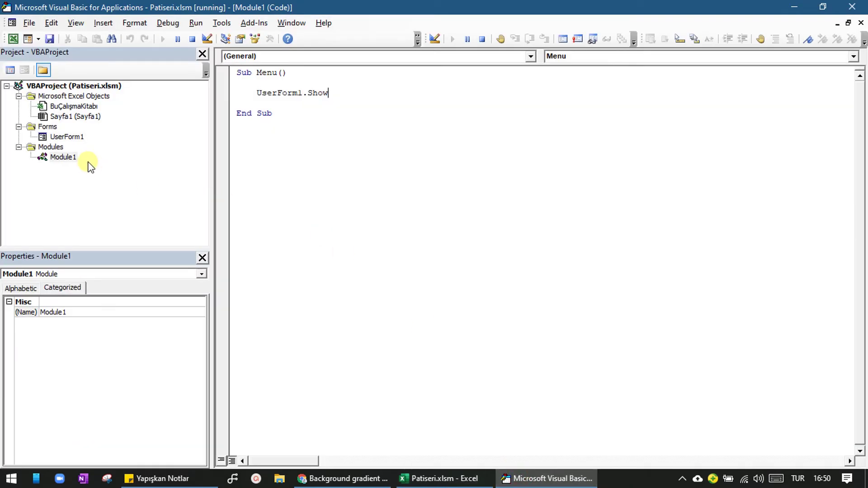
pyautogui.doubleClick(66, 136)
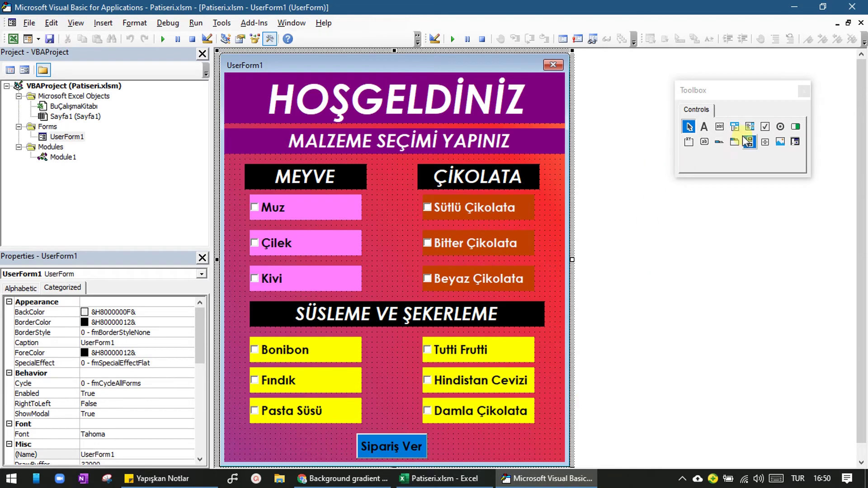
pyautogui.click(704, 142)
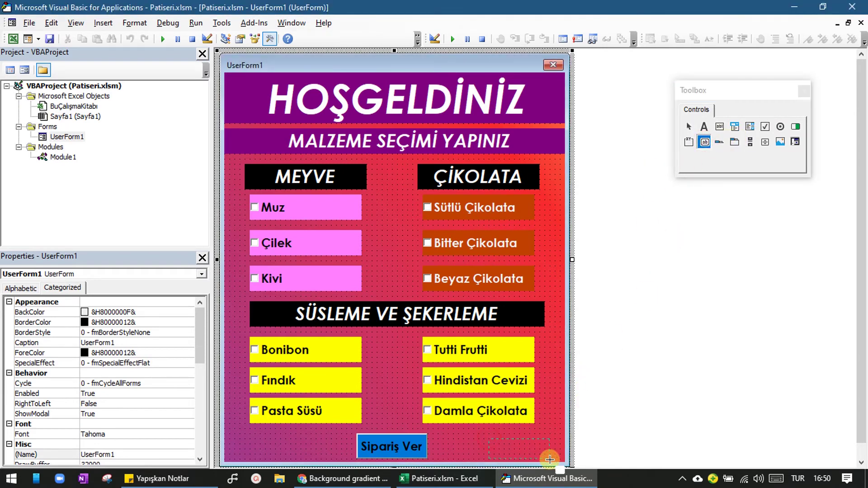
pyautogui.moveTo(490, 438); pyautogui.dragTo(553, 461)
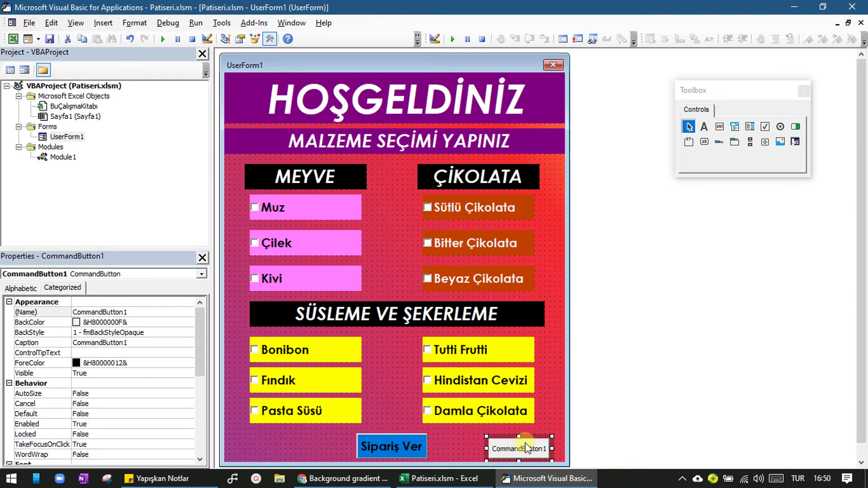
pyautogui.press('Delete')
# Duplicate the Sipariş Ver button and place the copy at the form's bottom right
pyautogui.click(395, 454)
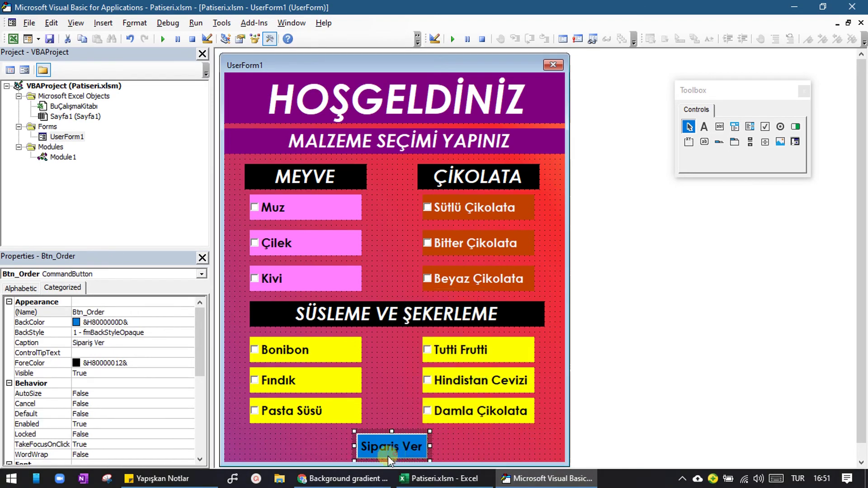
pyautogui.hotkey('ctrl', 'c')
pyautogui.hotkey('ctrl', 'v')
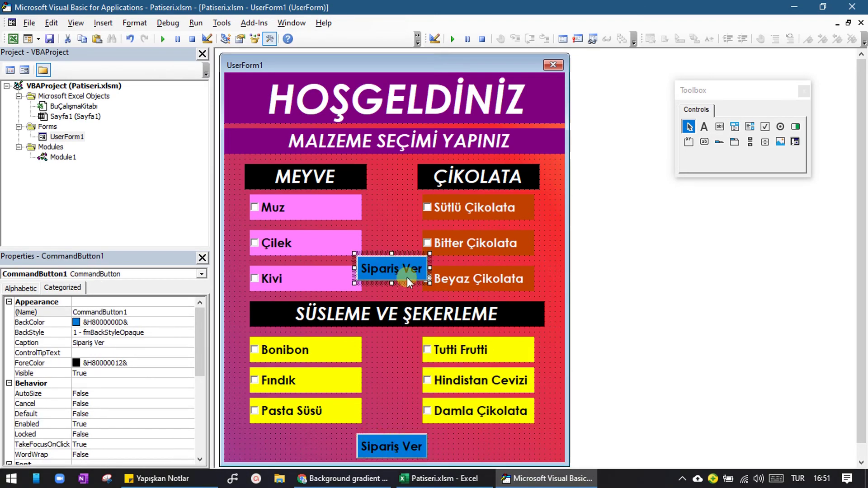
pyautogui.moveTo(408, 283); pyautogui.dragTo(444, 427)
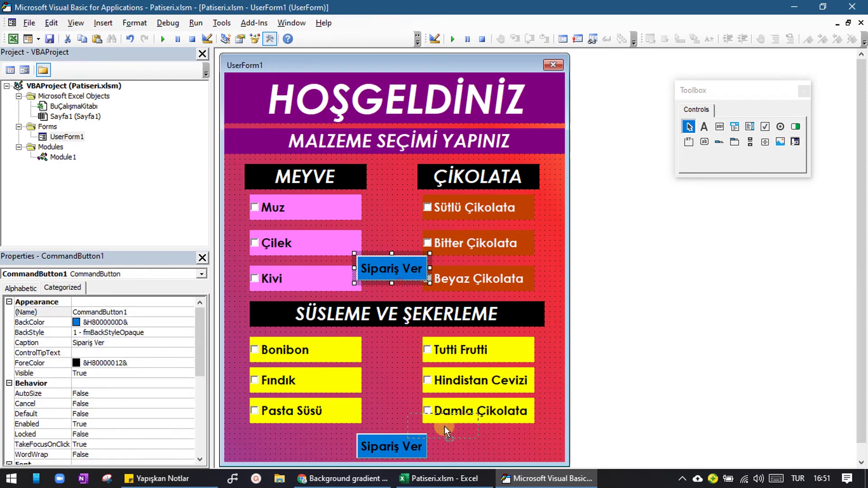
pyautogui.moveTo(520, 462); pyautogui.dragTo(541, 447)
# Caption the copied button 'Yeni Seçim' and widen it
pyautogui.doubleClick(508, 447)
pyautogui.write('Y')
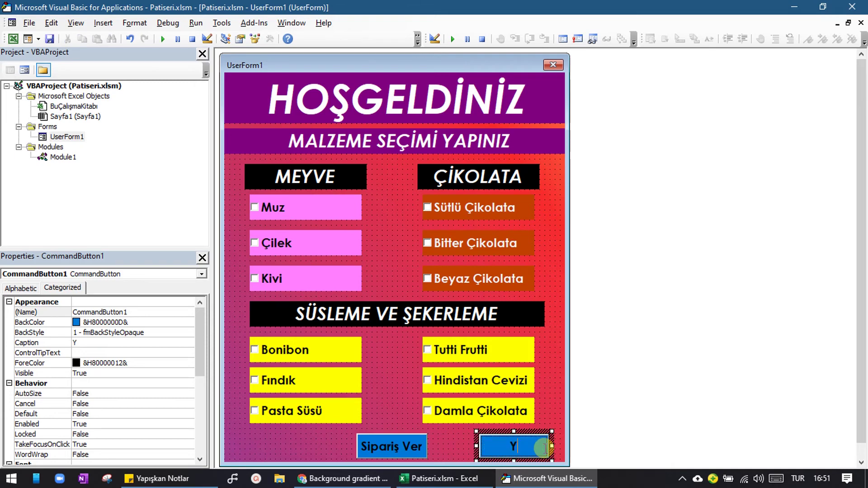
pyautogui.write('eni Seçim')
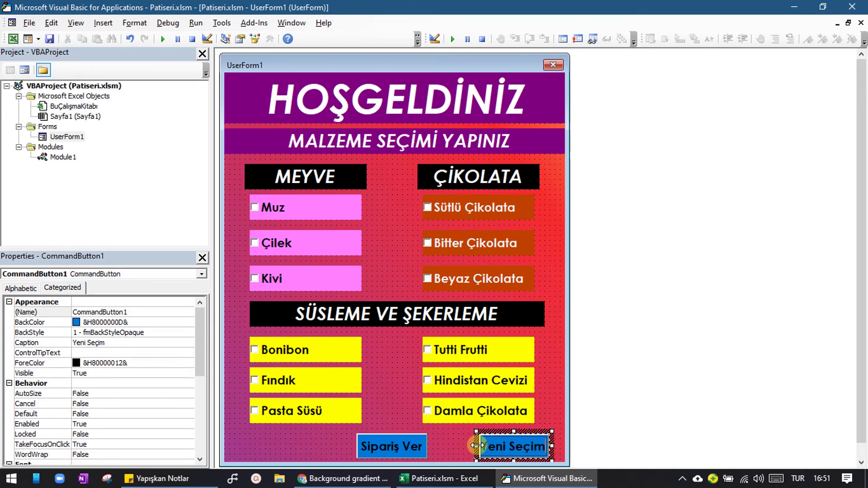
pyautogui.moveTo(476, 446); pyautogui.dragTo(467, 446)
pyautogui.click(718, 427)
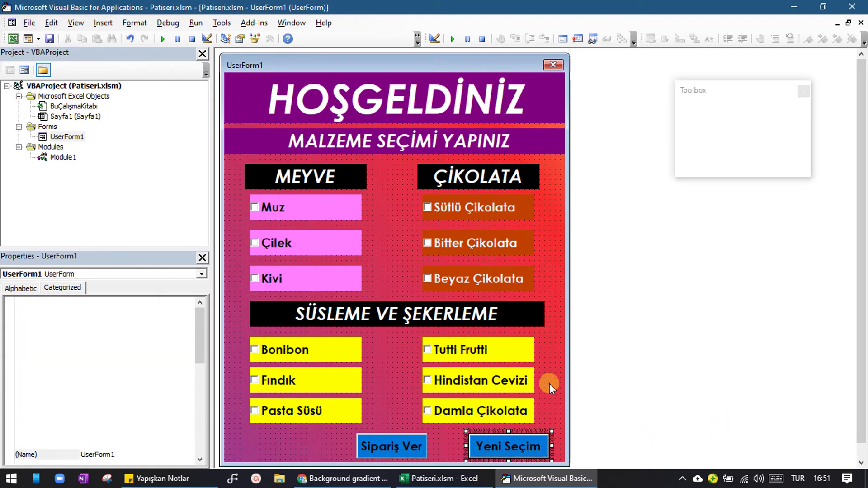
# Shift the Sipariş Ver button slightly left
pyautogui.rightClick(411, 454)
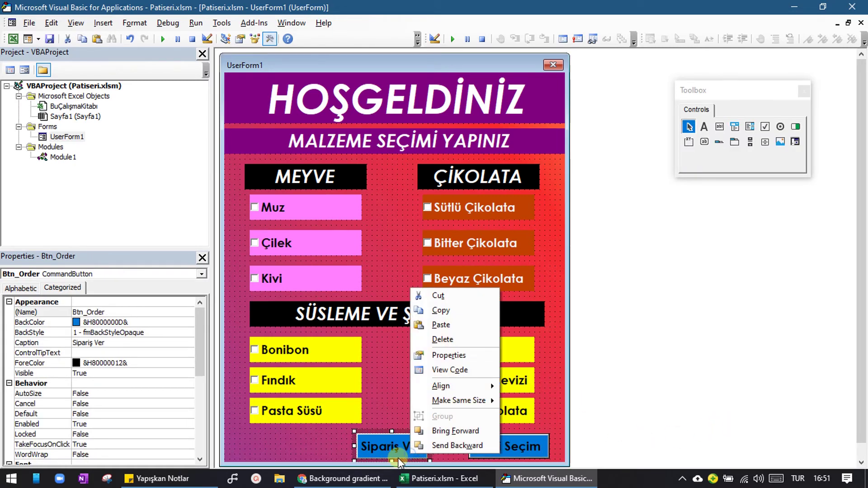
pyautogui.press('Escape')
pyautogui.moveTo(430, 452); pyautogui.dragTo(403, 452)
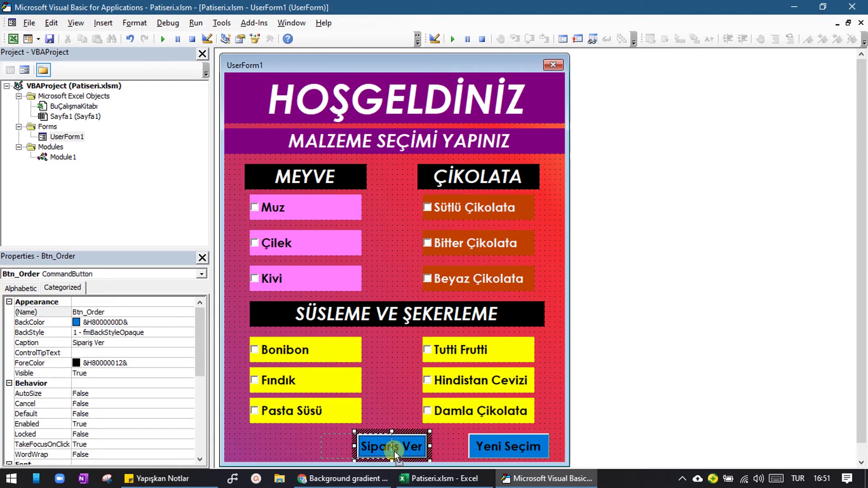
pyautogui.moveTo(414, 452); pyautogui.dragTo(424, 451)
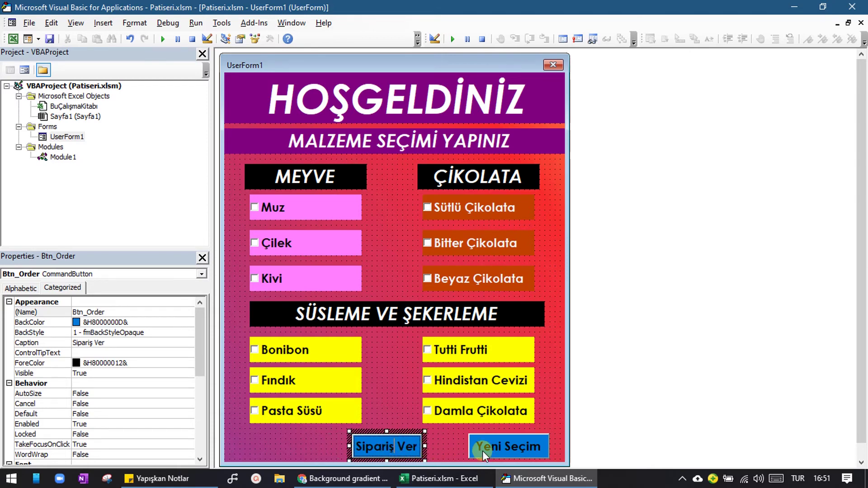
# Rename the Yeni Seçim button's caption to 'Seçimi Temizle'
pyautogui.click(490, 450)
pyautogui.click(482, 446)
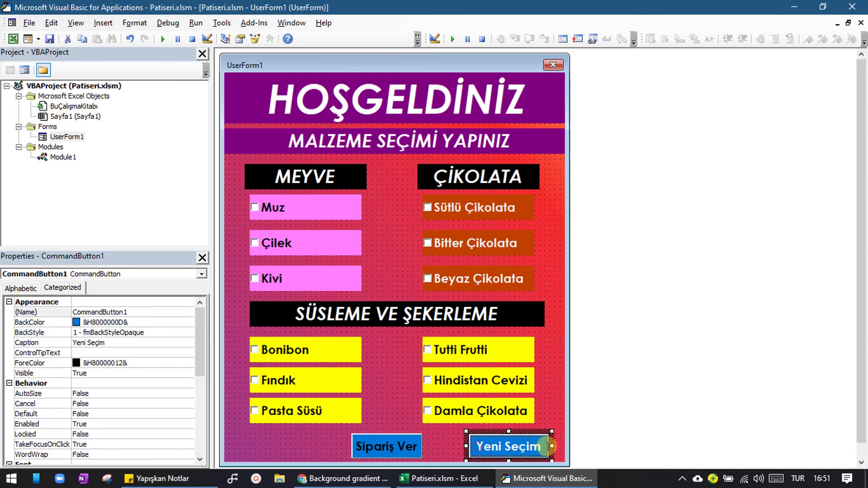
pyautogui.write('Seçimi')
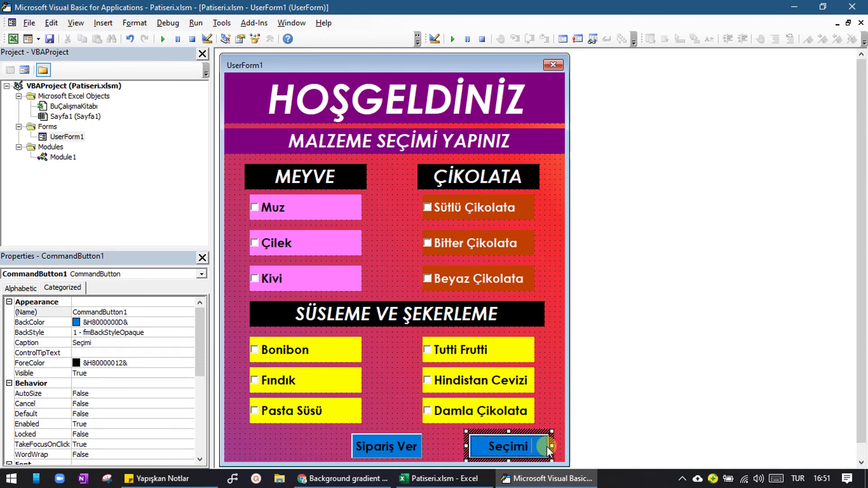
pyautogui.write(' Temizle')
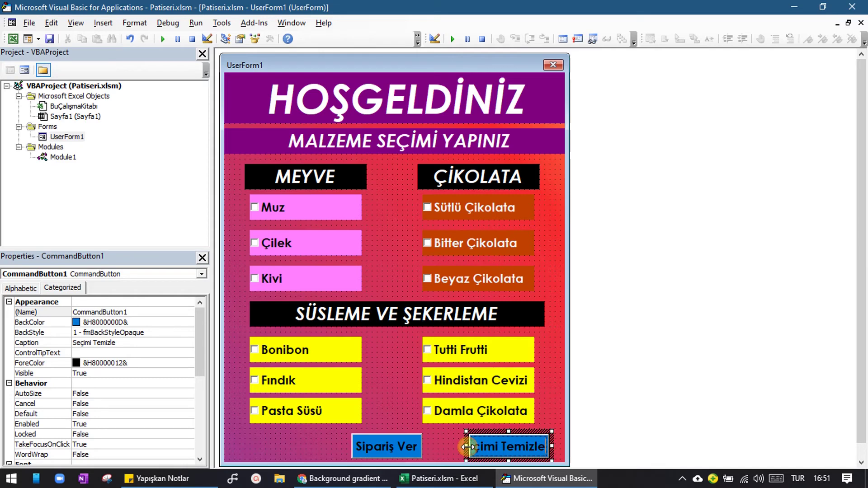
pyautogui.click(373, 410)
# Set the Seçimi Temizle button's font size to 12 via the Font property
pyautogui.moveTo(200, 341); pyautogui.dragTo(195, 405)
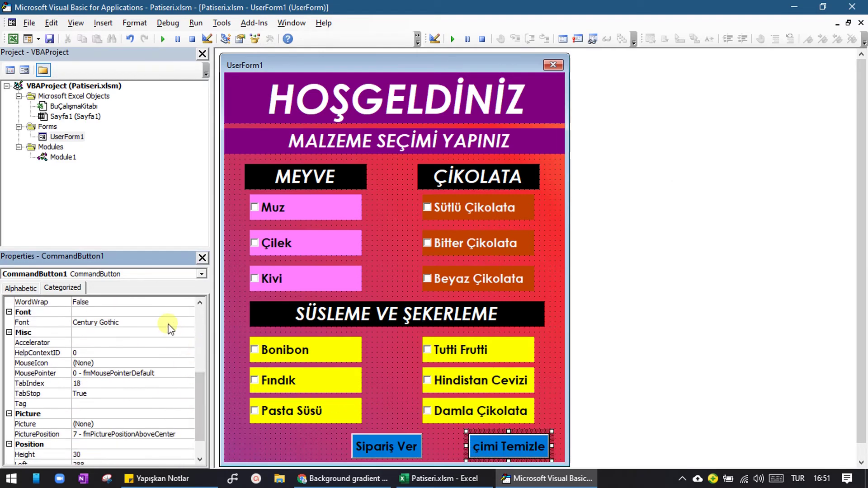
pyautogui.click(181, 322)
pyautogui.click(189, 323)
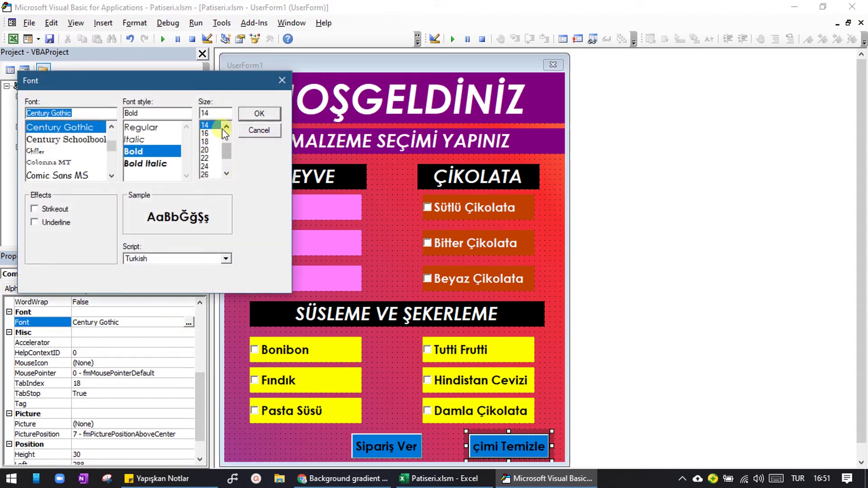
pyautogui.scroll(2, 222, 128)
pyautogui.click(210, 134)
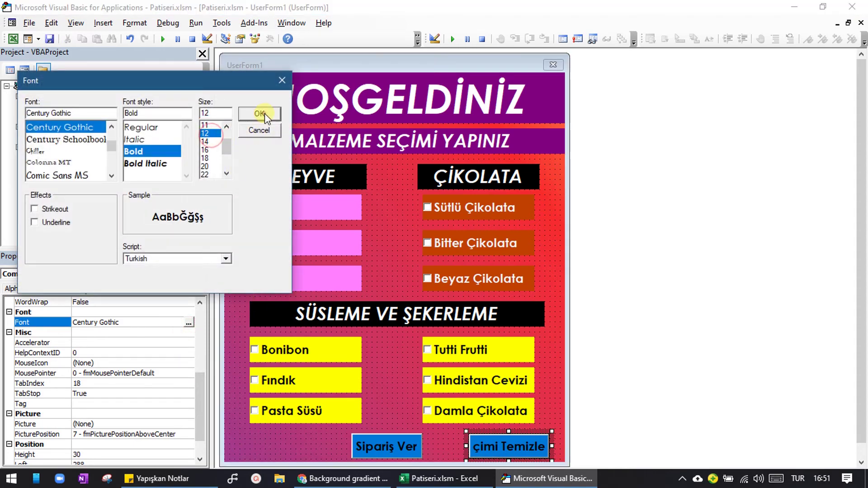
pyautogui.click(265, 113)
pyautogui.click(729, 338)
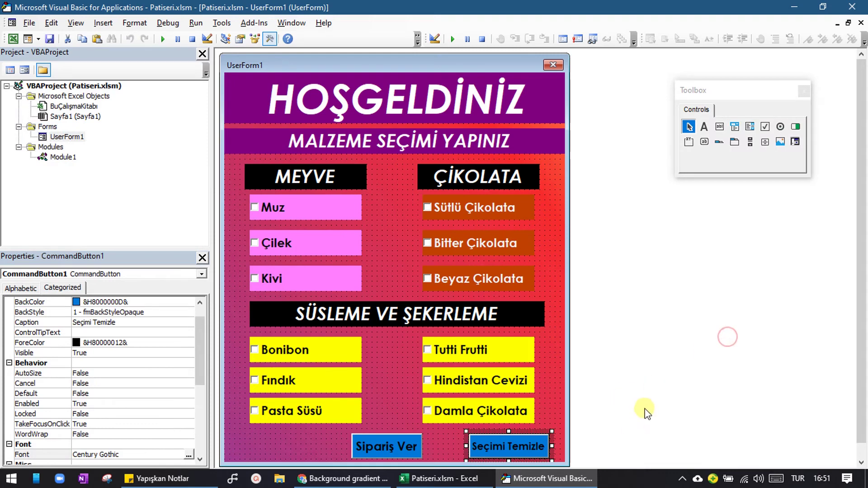
# Enlarge the Sipariş Ver button and nudge it right
pyautogui.click(386, 452)
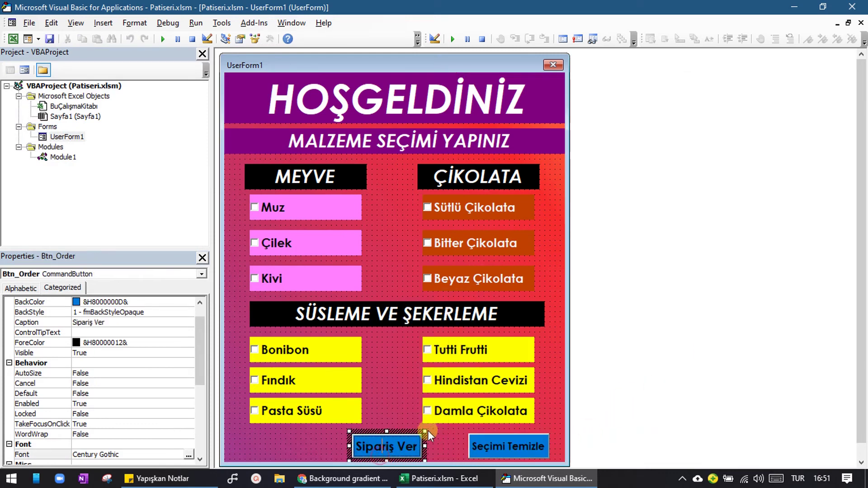
pyautogui.moveTo(427, 431); pyautogui.dragTo(431, 427)
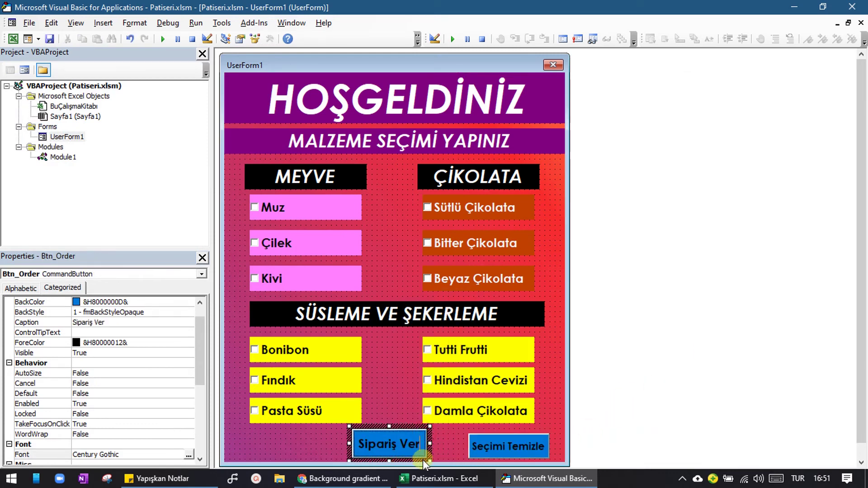
pyautogui.click(441, 453)
pyautogui.click(412, 457)
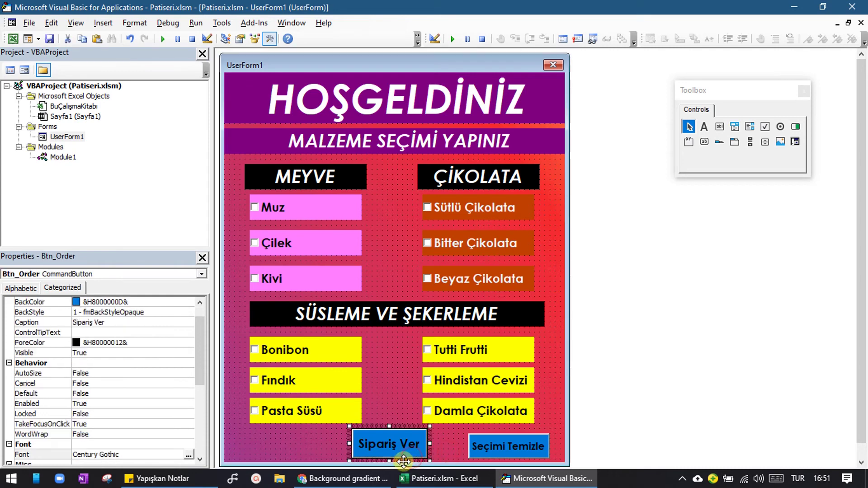
pyautogui.moveTo(412, 458); pyautogui.dragTo(416, 459)
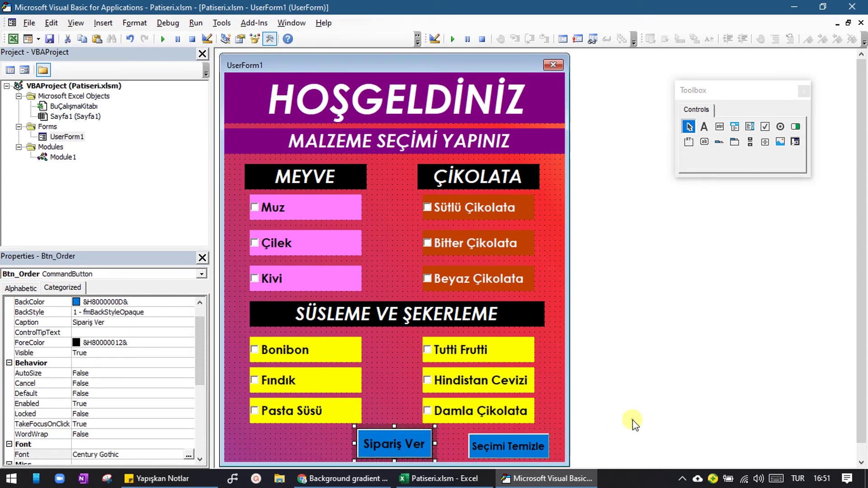
pyautogui.click(561, 410)
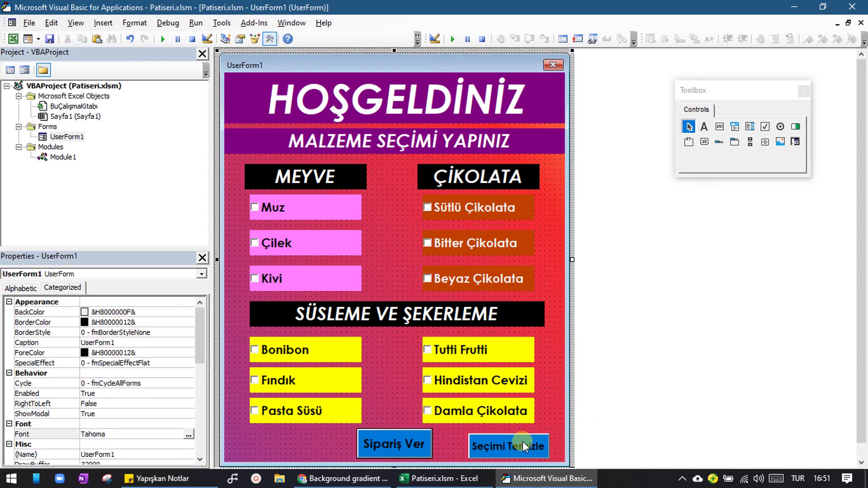
# Reposition the Seçimi Temizle button fully inside the form's bottom right
pyautogui.click(526, 444)
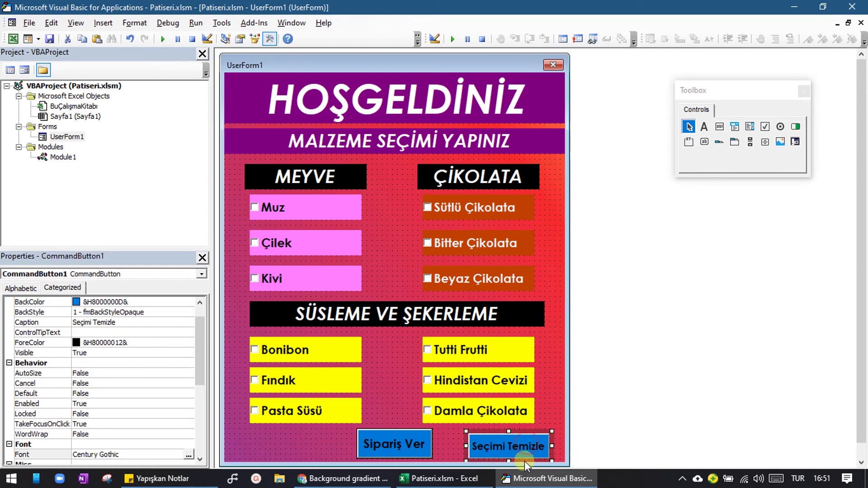
pyautogui.moveTo(536, 461)
pyautogui.mouseDown()
pyautogui.moveTo(520, 447)
pyautogui.moveTo(535, 466)
pyautogui.mouseUp()
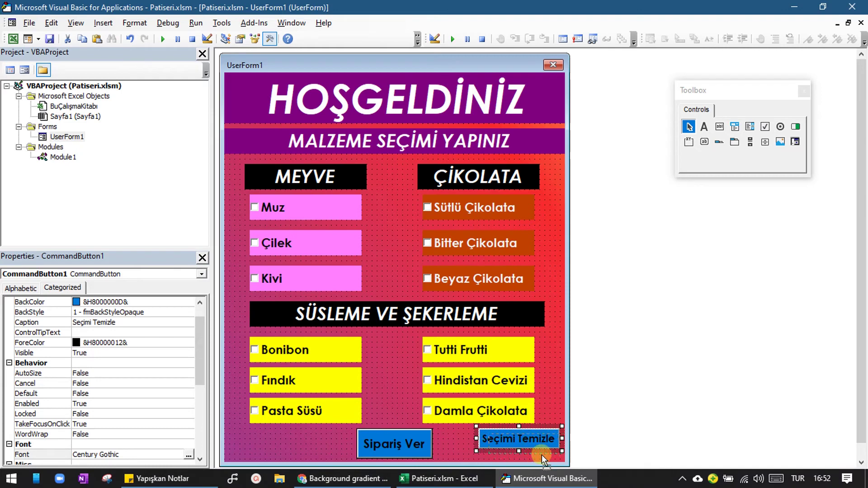
pyautogui.moveTo(542, 455); pyautogui.dragTo(550, 461)
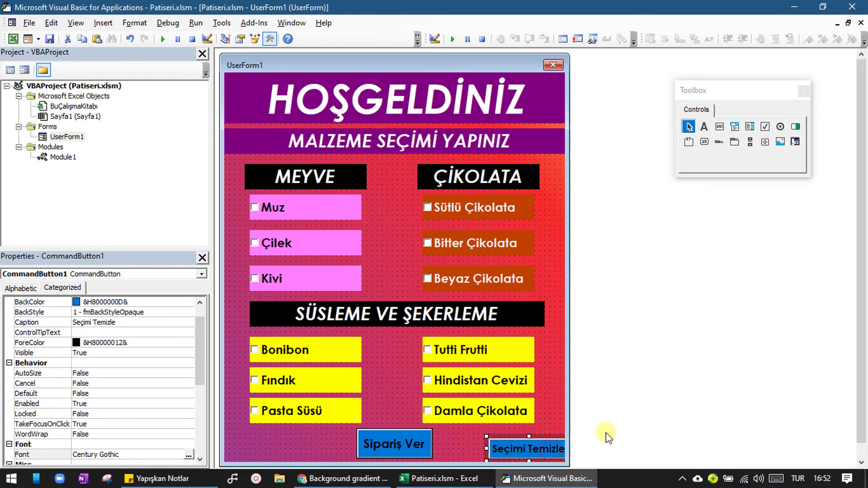
pyautogui.click(634, 418)
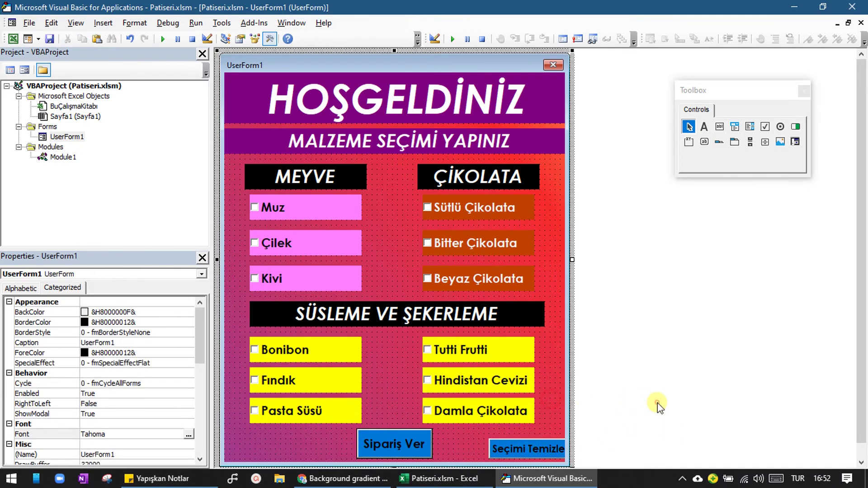
pyautogui.click(513, 446)
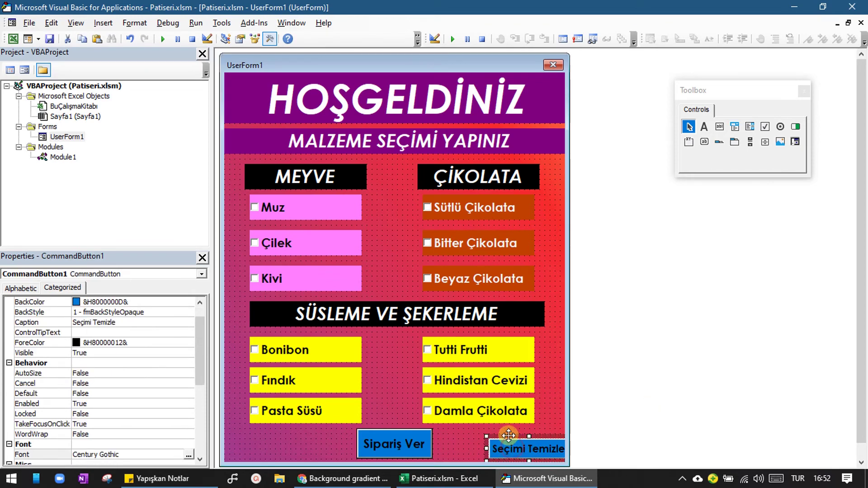
pyautogui.moveTo(503, 438); pyautogui.dragTo(499, 436)
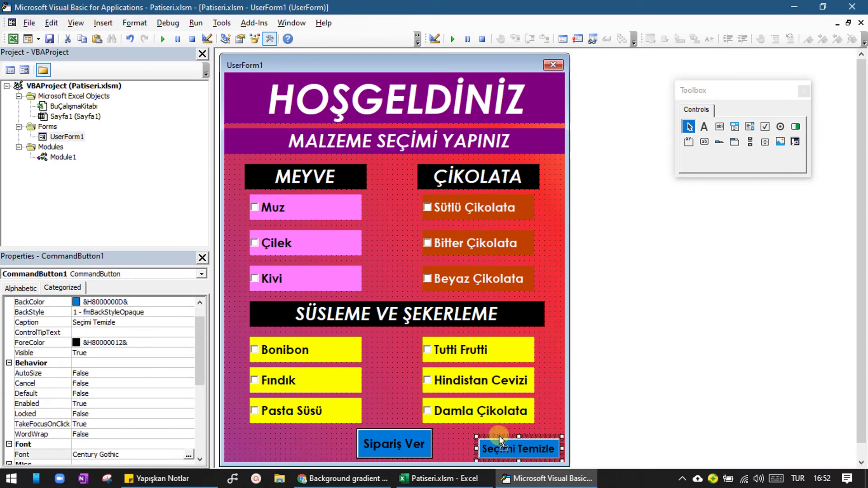
pyautogui.click(555, 409)
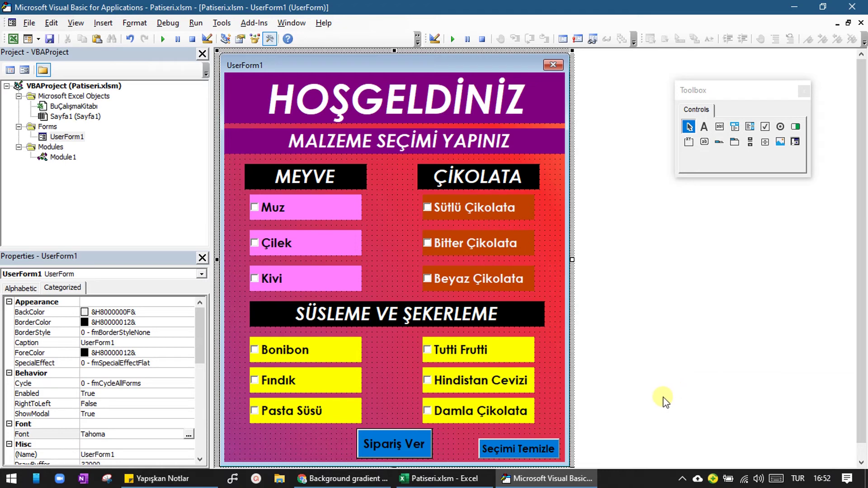
# Copy the For k = 7 To 12 loop into the empty CommandButton1_Click sub
pyautogui.doubleClick(538, 449)
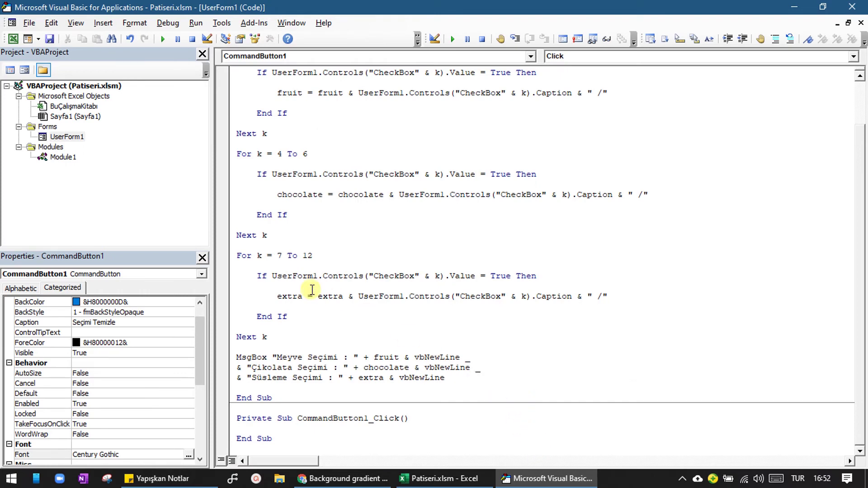
pyautogui.moveTo(237, 254); pyautogui.dragTo(291, 337)
pyautogui.hotkey('ctrl', 'c')
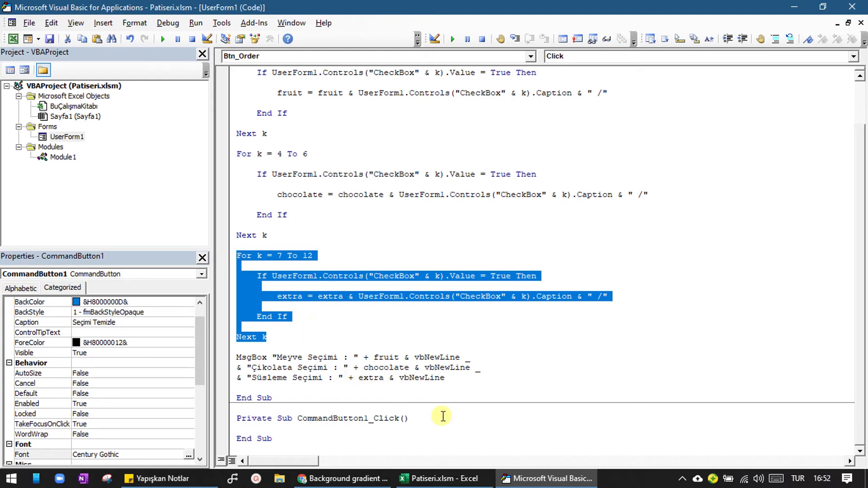
pyautogui.click(443, 417)
pyautogui.hotkey('ctrl', 'v')
pyautogui.scroll(-1, 444, 412)
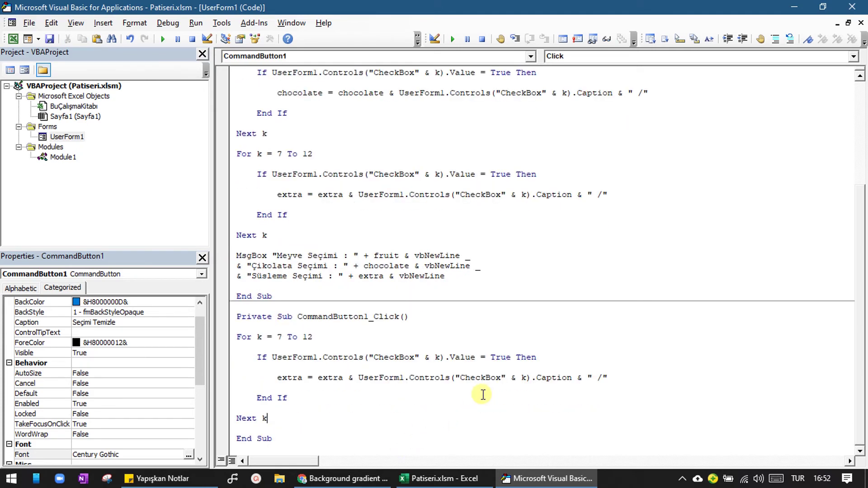
# Change the loop start to 1, deleting the End If and concatenation lines
pyautogui.doubleClick(280, 337)
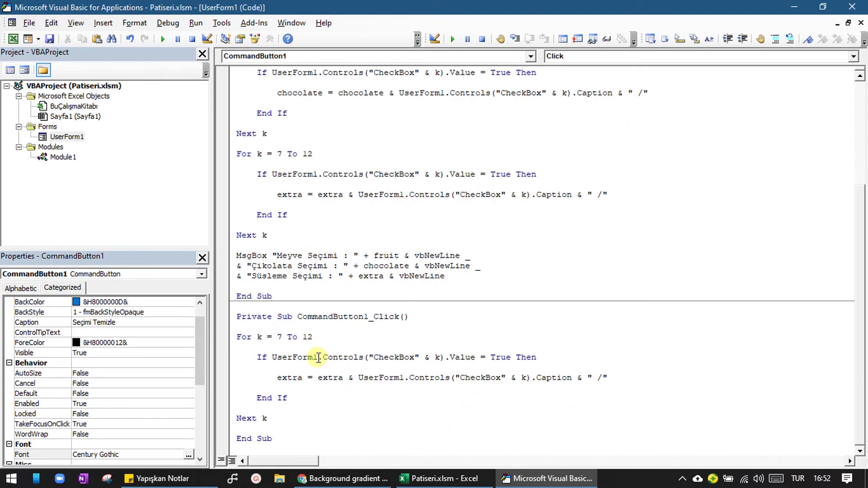
pyautogui.write('1')
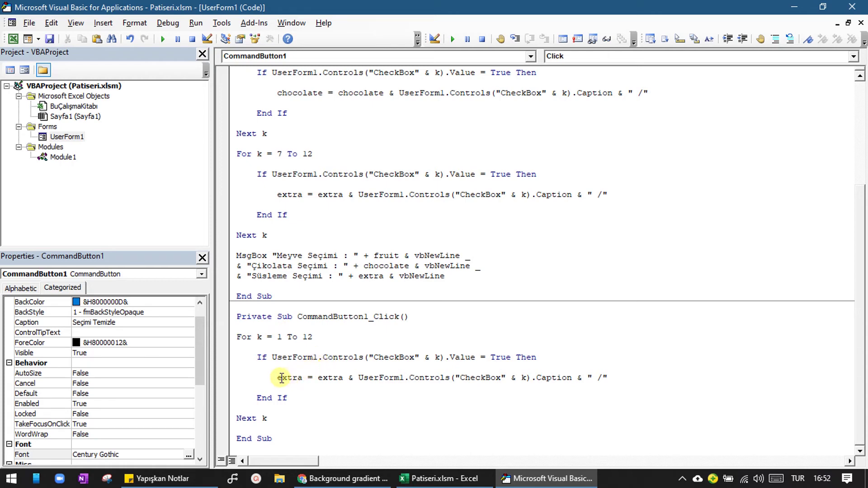
pyautogui.moveTo(289, 398); pyautogui.dragTo(192, 398)
pyautogui.press('Delete')
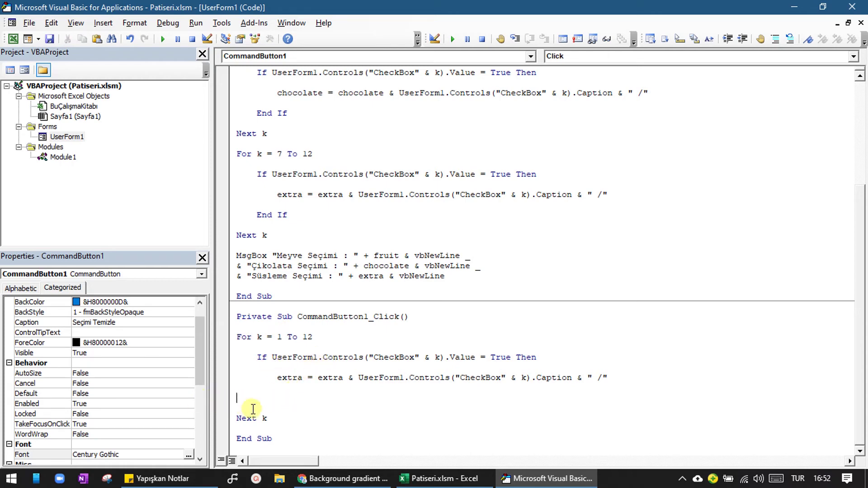
pyautogui.moveTo(638, 378); pyautogui.dragTo(218, 380)
pyautogui.press('Delete')
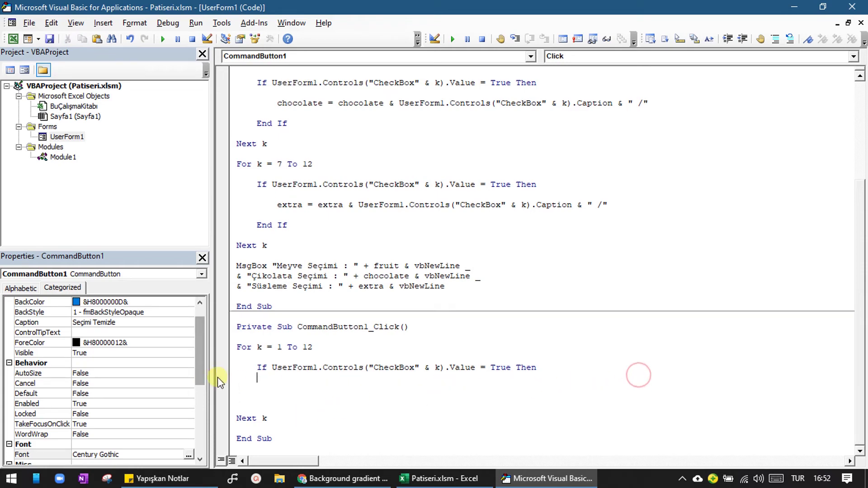
pyautogui.press('BackSpace')
pyautogui.press('BackSpace')
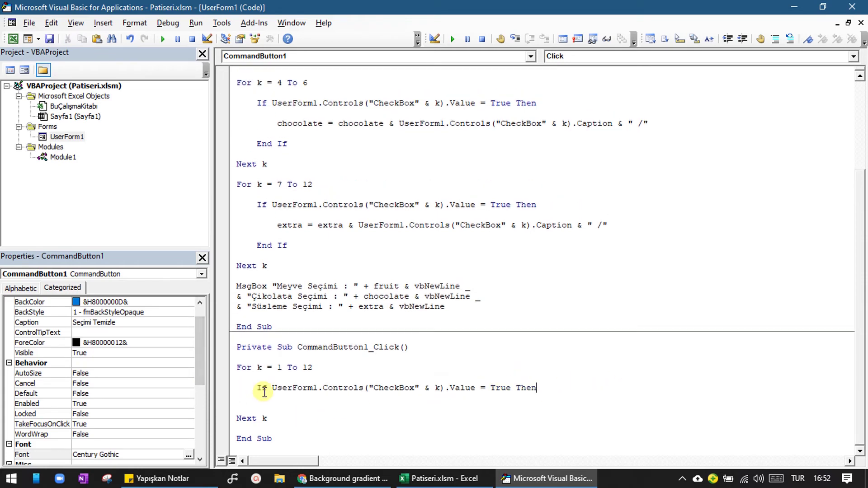
# Strip the If and Then keywords from the checkbox line and remove blank lines
pyautogui.doubleClick(262, 388)
pyautogui.press('Delete')
pyautogui.press('Delete')
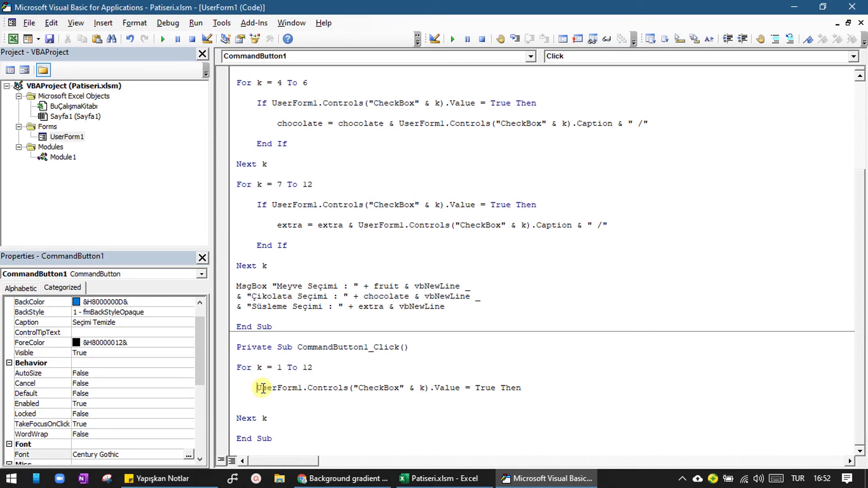
pyautogui.press('BackSpace')
pyautogui.click(256, 402)
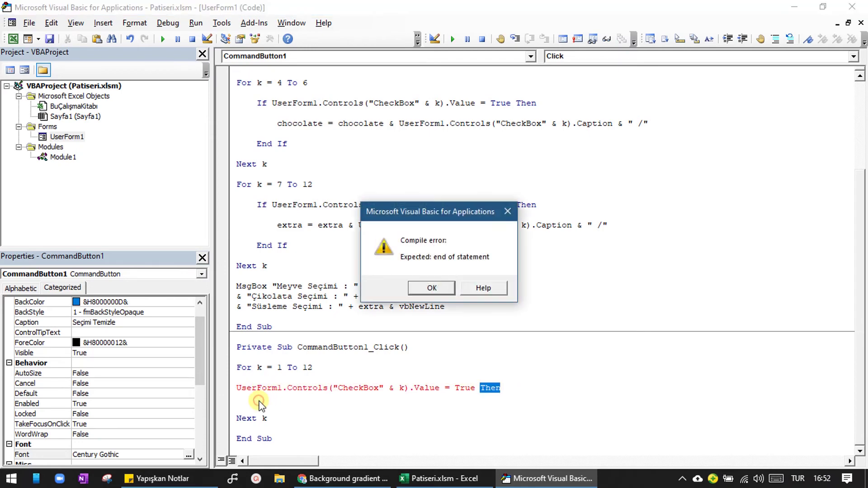
pyautogui.click(430, 287)
pyautogui.press('Delete')
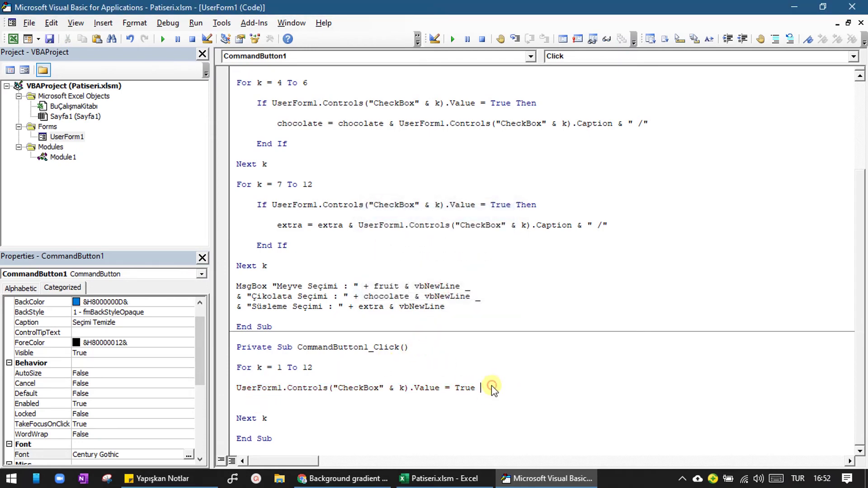
pyautogui.click(493, 387)
pyautogui.click(279, 404)
pyautogui.press('BackSpace')
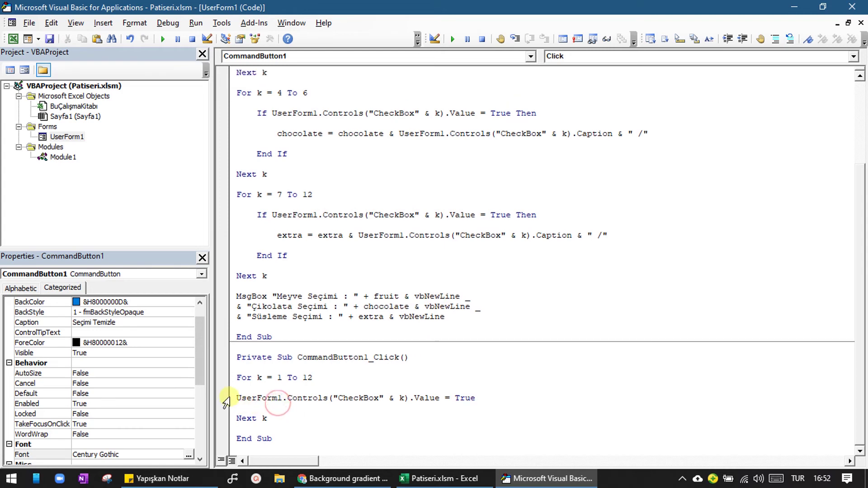
# Indent the CheckBox assignment and change its value from True to False
pyautogui.click(237, 396)
pyautogui.press('Tab')
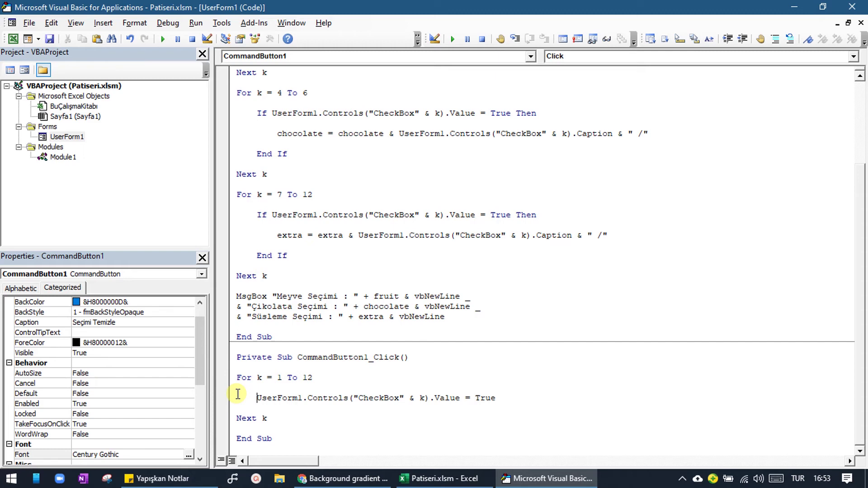
pyautogui.doubleClick(485, 399)
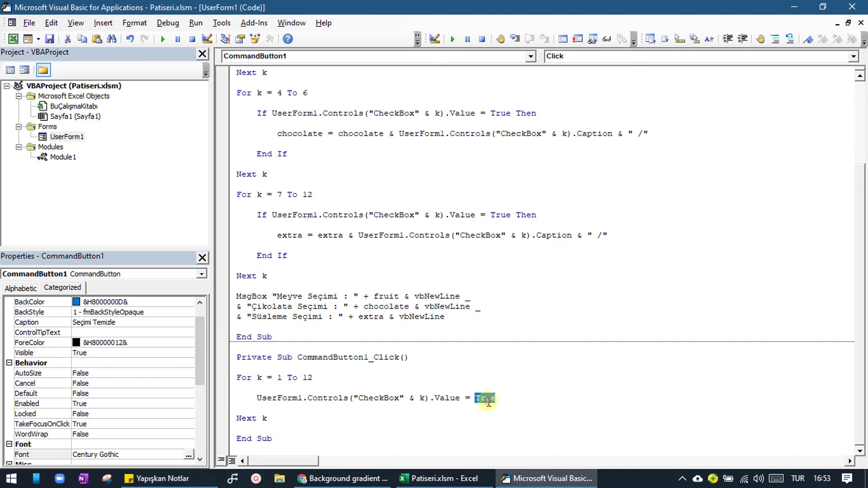
pyautogui.write('False')
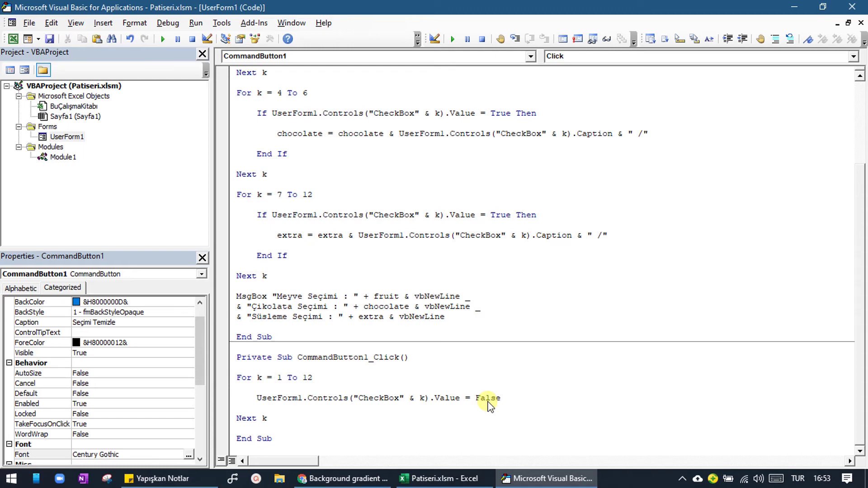
# Indent the loop body one level inside the For k loop
pyautogui.click(341, 421)
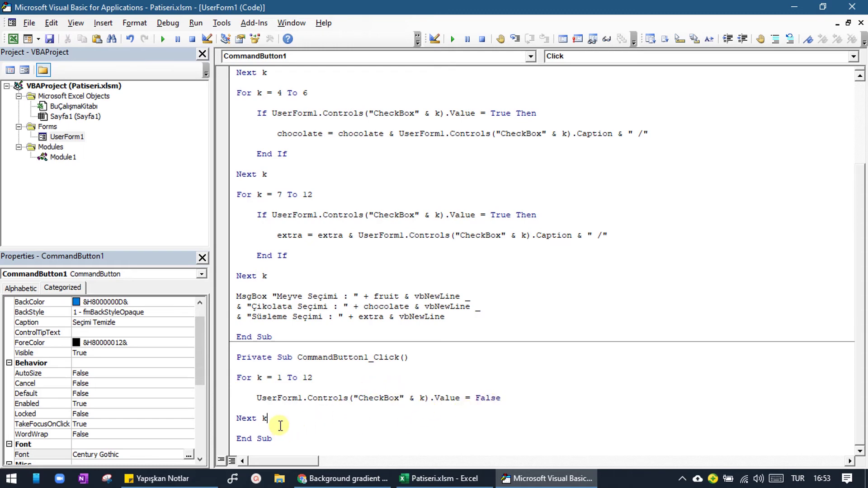
pyautogui.moveTo(279, 422); pyautogui.dragTo(238, 378)
pyautogui.press('Tab')
pyautogui.click(344, 411)
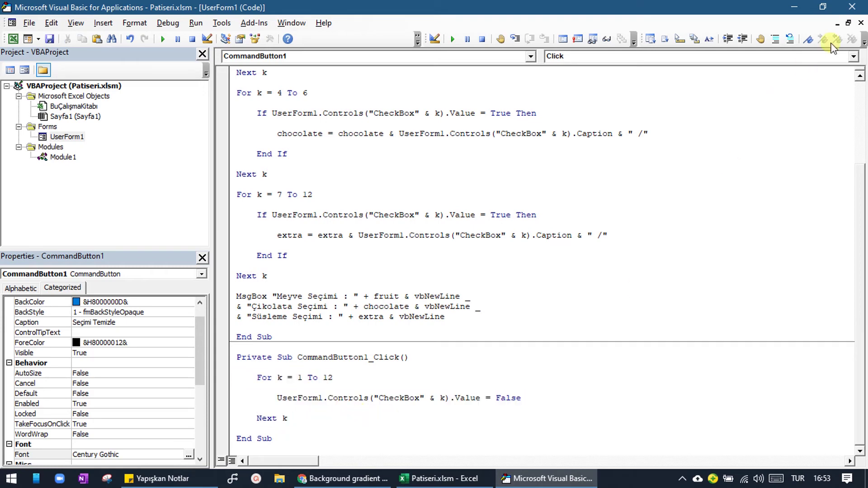
# Open the waffle form, tick four ingredients, then clear them with Seçimi Temizle
pyautogui.click(862, 22)
pyautogui.click(441, 479)
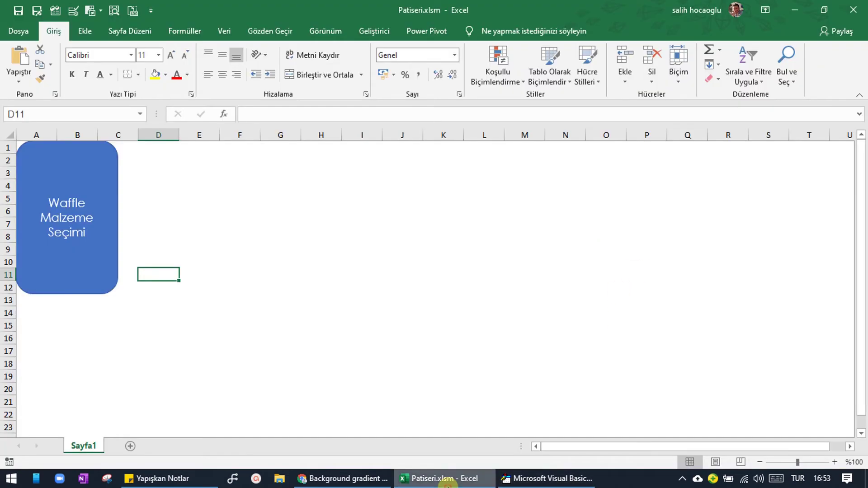
pyautogui.click(56, 215)
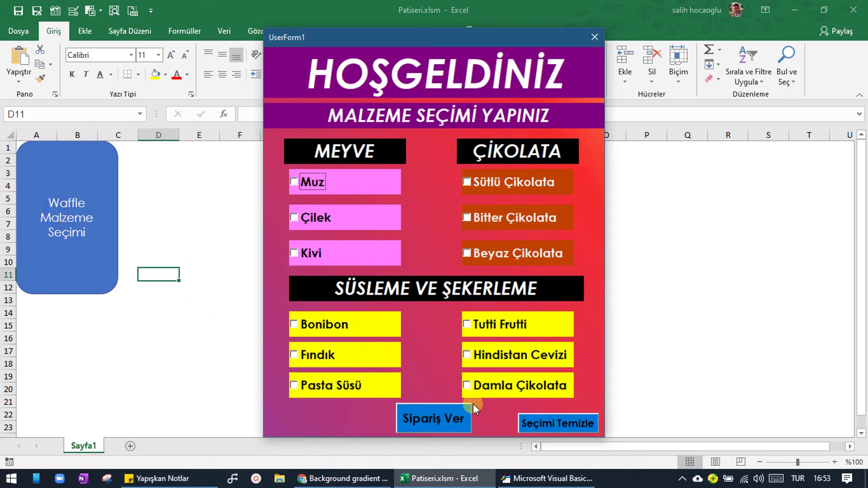
pyautogui.click(494, 351)
pyautogui.click(329, 382)
pyautogui.click(338, 252)
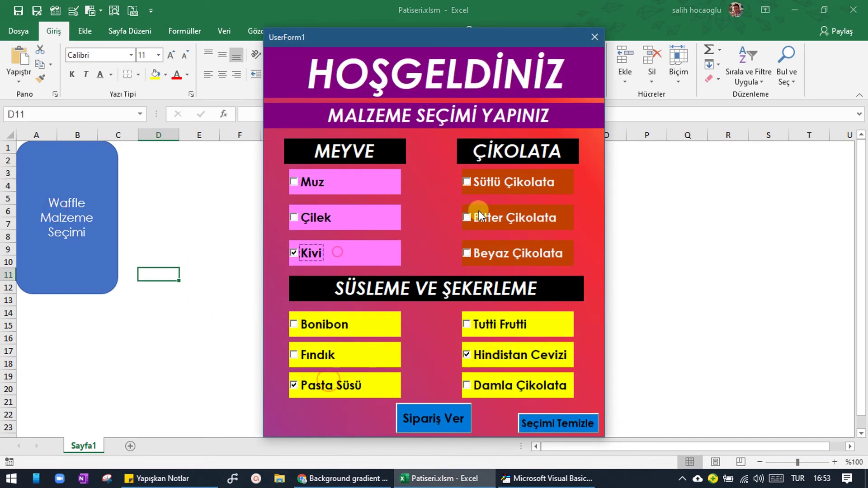
pyautogui.click(479, 213)
pyautogui.click(554, 424)
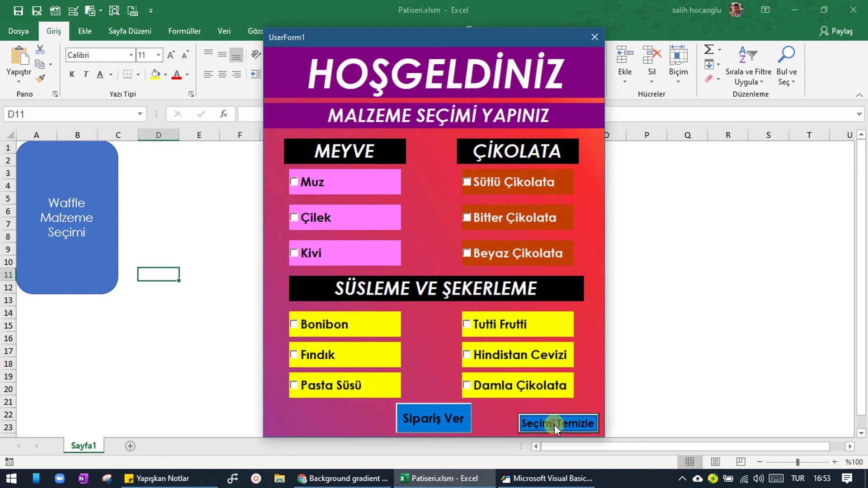
# Tick Tutti Frutti, Çilek, Kivi and Fındık, then clear the selection again
pyautogui.click(513, 322)
pyautogui.click(357, 218)
pyautogui.click(344, 251)
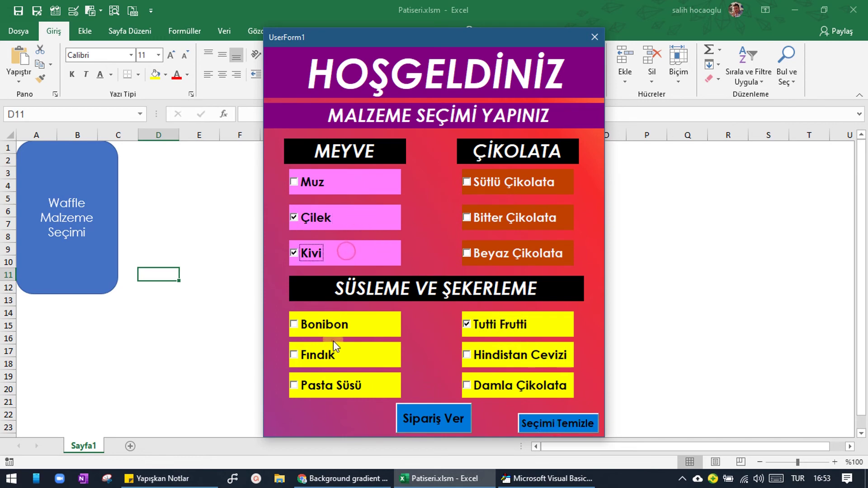
pyautogui.click(332, 355)
pyautogui.click(555, 423)
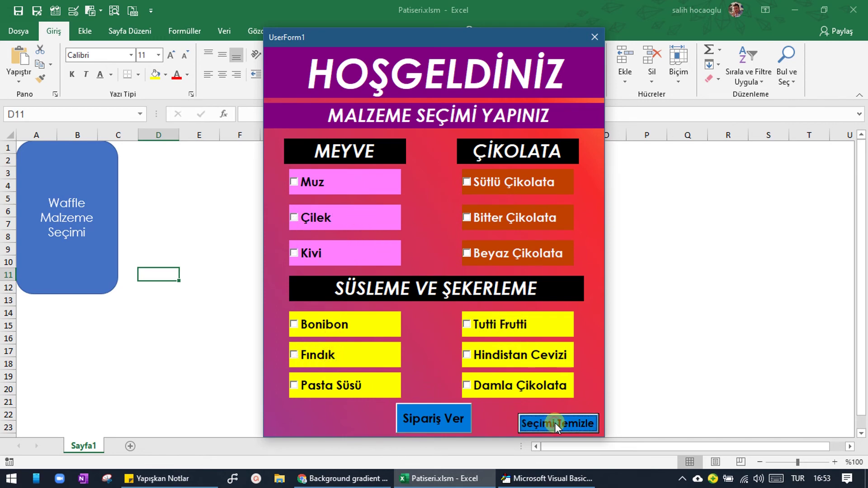
# Tick Muz, Bitter Çikolata, Kivi, Beyaz Çikolata, Bonibon, Fındık, Pasta Süsü, Damla Çikolata and order
pyautogui.click(368, 176)
pyautogui.click(515, 218)
pyautogui.click(355, 249)
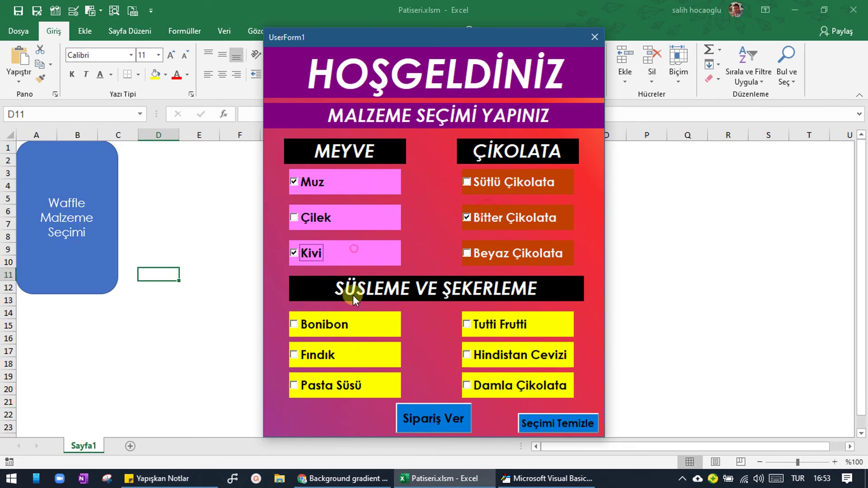
pyautogui.click(527, 250)
pyautogui.click(352, 326)
pyautogui.click(347, 355)
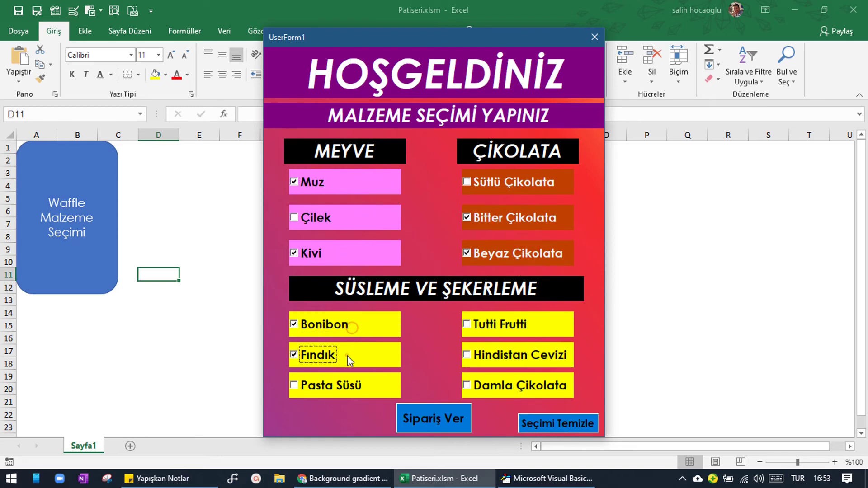
pyautogui.click(345, 385)
pyautogui.click(489, 385)
pyautogui.click(435, 422)
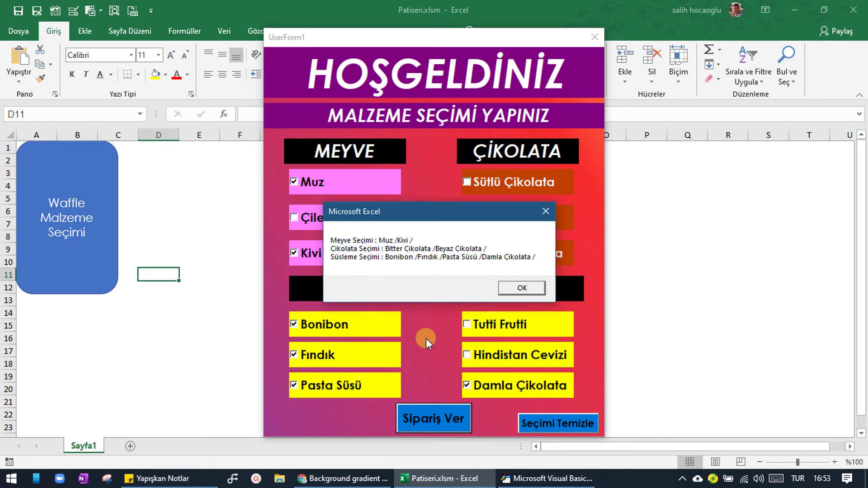
# Dismiss the order summary and close the waffle form
pyautogui.moveTo(547, 479)
pyautogui.click(524, 420)
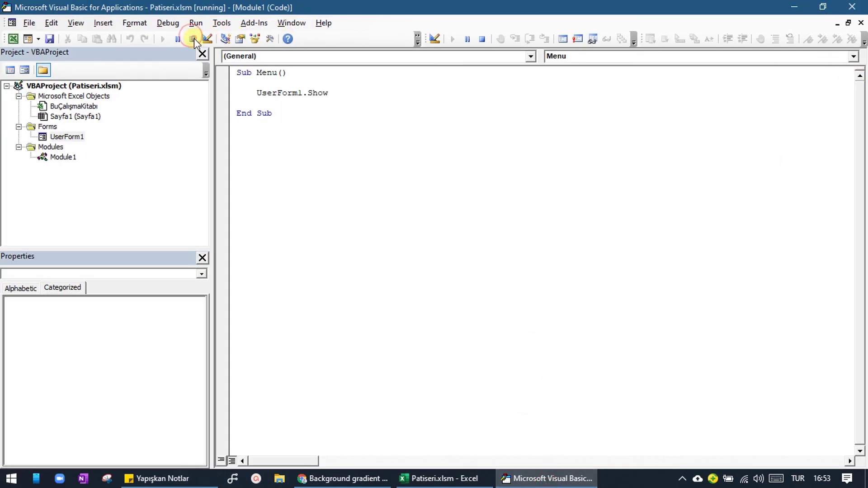
pyautogui.click(403, 476)
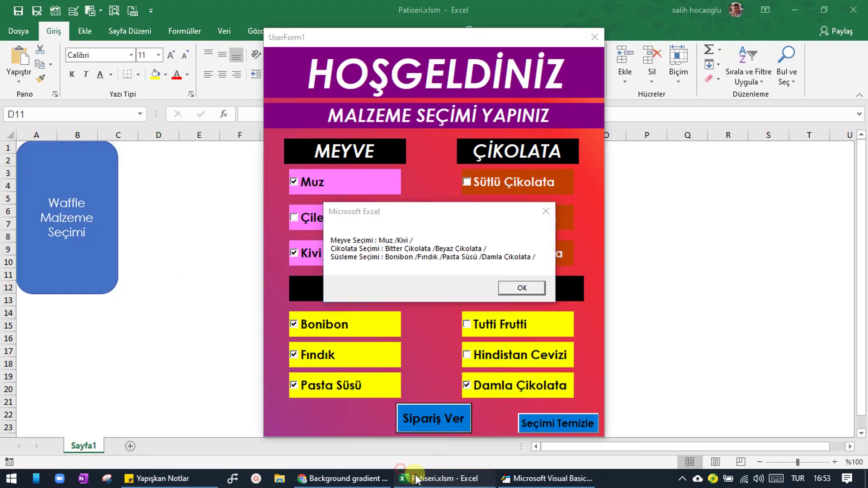
pyautogui.click(541, 287)
pyautogui.click(586, 43)
# Add a second '& vbNewLine' after the fruit line in the Btn_Order_Click MsgBox
pyautogui.click(539, 479)
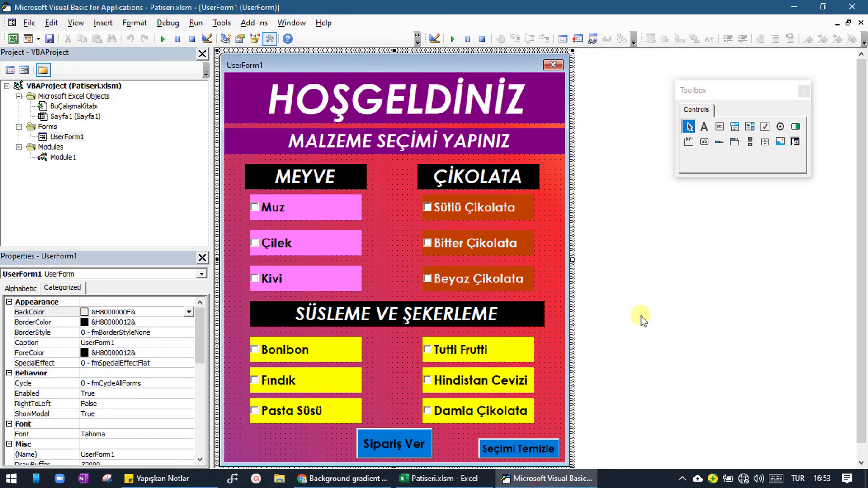
pyautogui.doubleClick(407, 438)
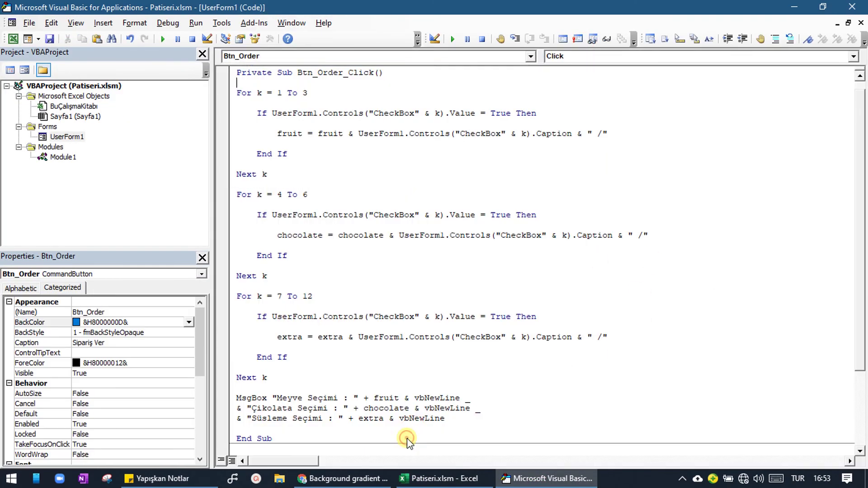
pyautogui.scroll(-3, 419, 367)
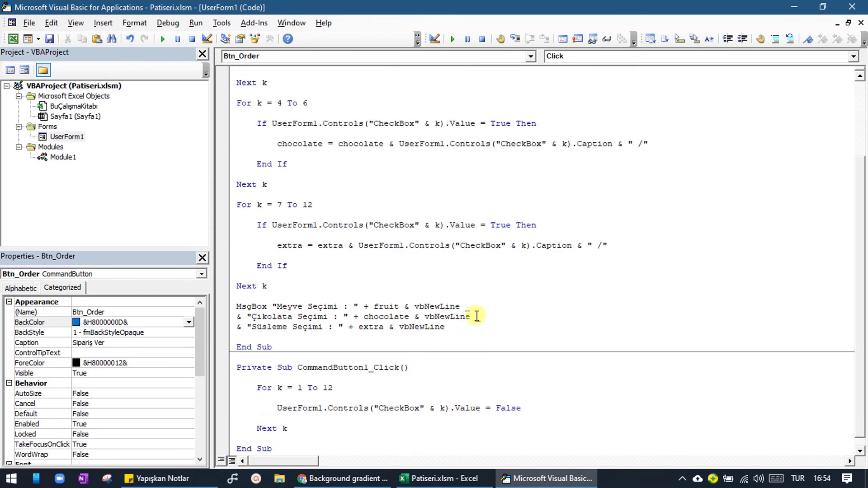
pyautogui.moveTo(415, 317); pyautogui.dragTo(470, 317)
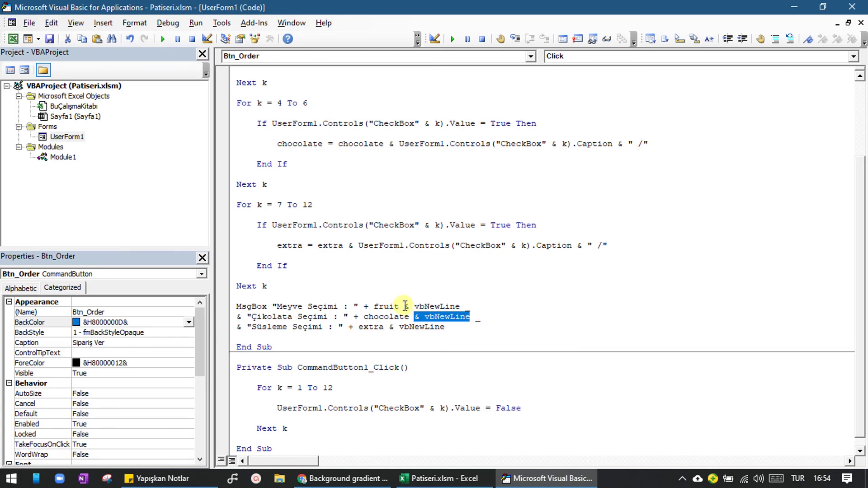
pyautogui.moveTo(404, 306); pyautogui.dragTo(465, 307)
pyautogui.hotkey('ctrl', 'c')
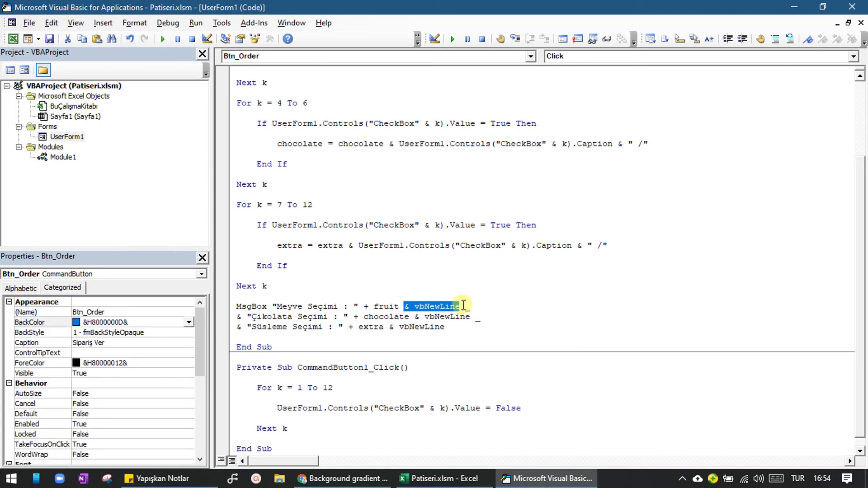
pyautogui.click(465, 306)
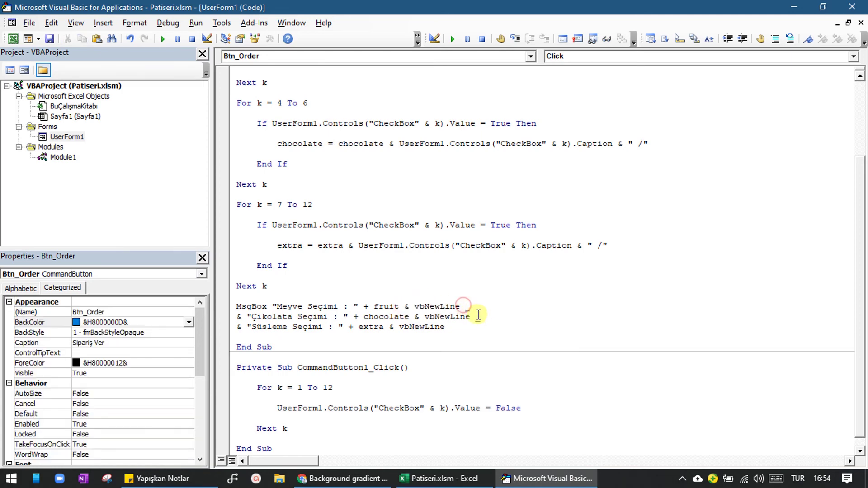
pyautogui.hotkey('ctrl', 'v')
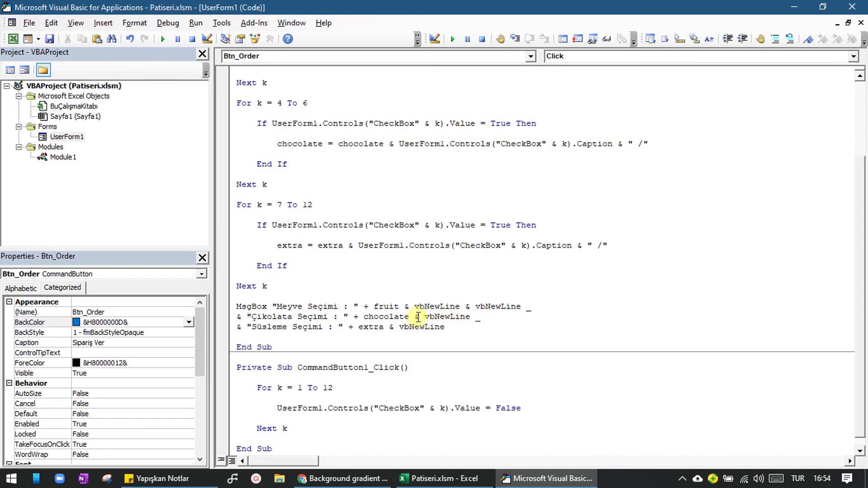
# Add a second '& vbNewLine' after the chocolate line as well
pyautogui.moveTo(416, 317); pyautogui.dragTo(468, 317)
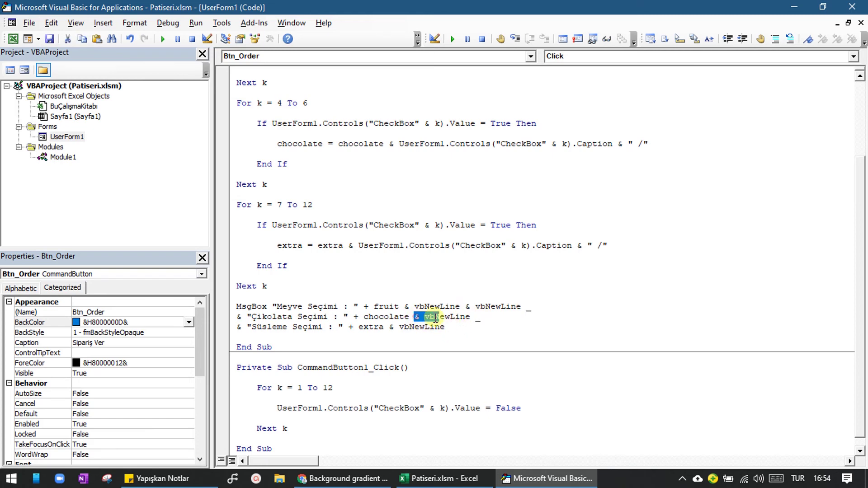
pyautogui.click(473, 317)
pyautogui.hotkey('ctrl', 'v')
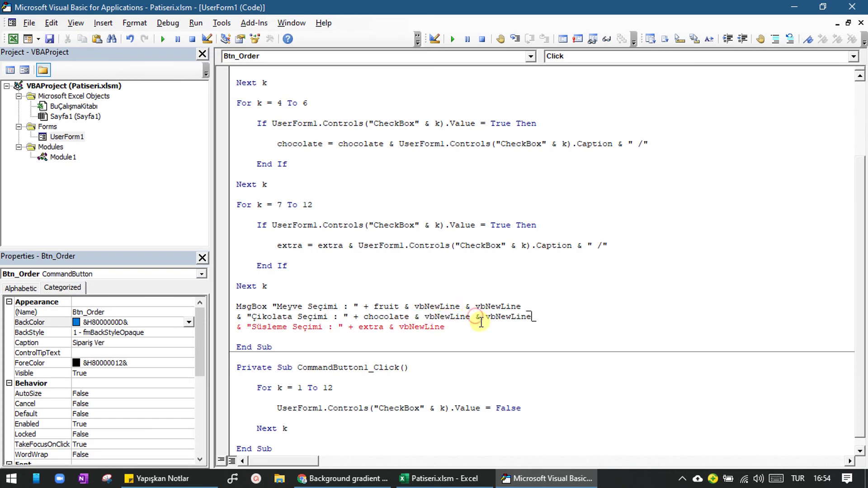
pyautogui.click(546, 305)
pyautogui.click(468, 475)
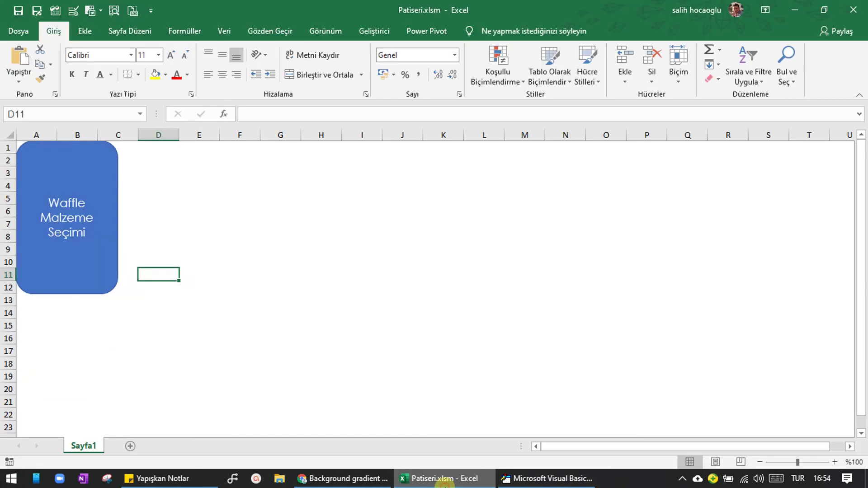
pyautogui.click(574, 483)
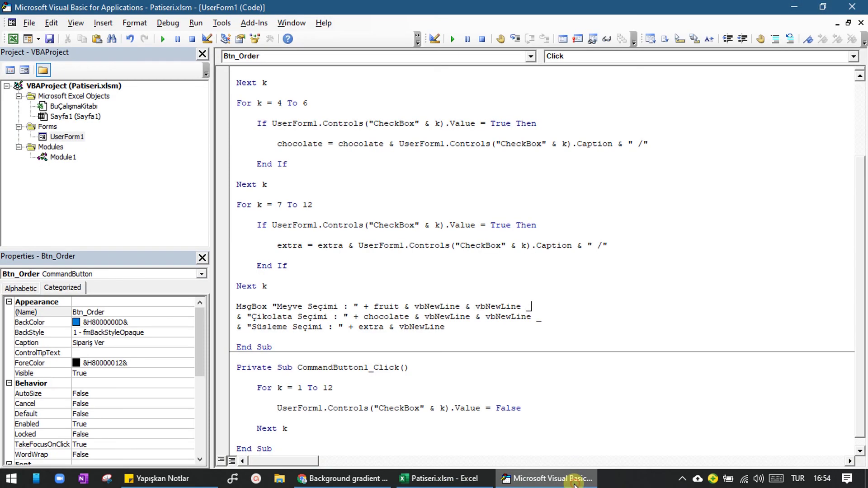
# Open the waffle form and tick Çilek, Bonibon, Hindistan Cevizi, Bitter and Beyaz Çikolata
pyautogui.click(483, 480)
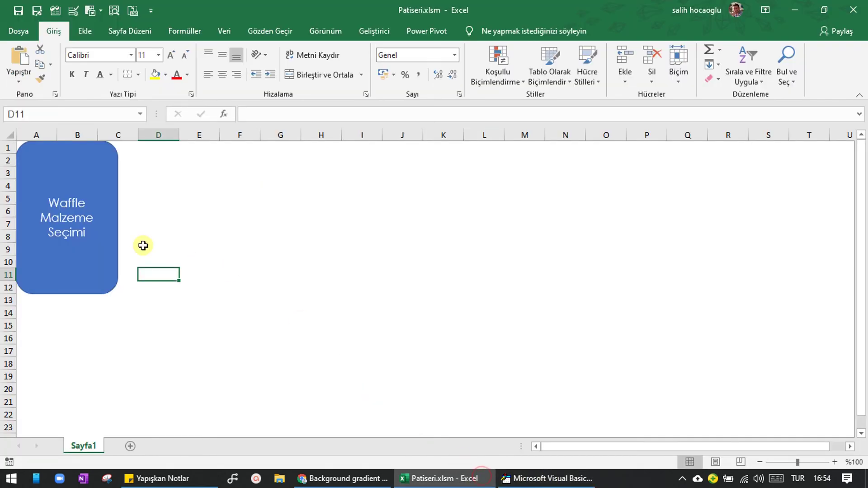
pyautogui.click(88, 243)
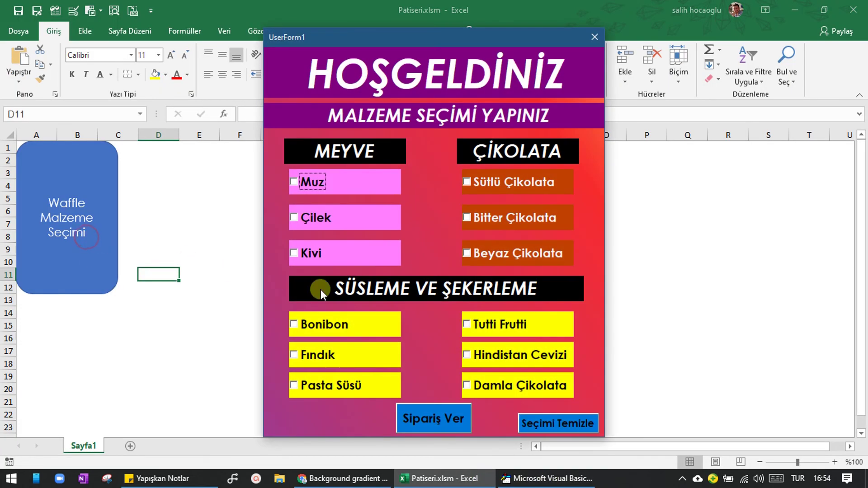
pyautogui.click(365, 221)
pyautogui.click(360, 325)
pyautogui.click(480, 355)
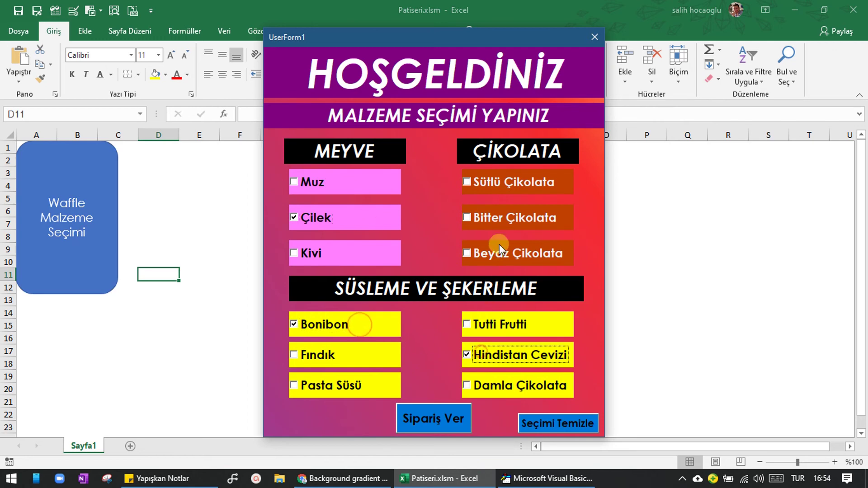
pyautogui.click(498, 218)
pyautogui.click(509, 260)
# Place the order, dismiss the spaced-out summary message, and close the form
pyautogui.click(450, 409)
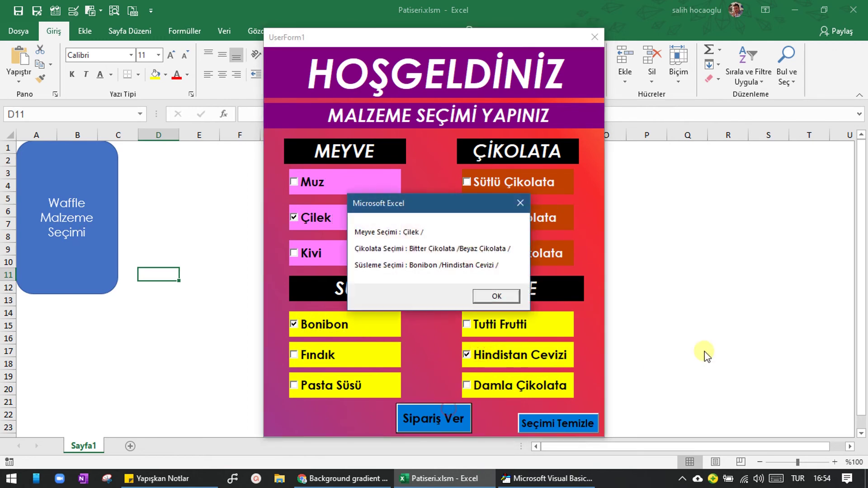
pyautogui.click(590, 74)
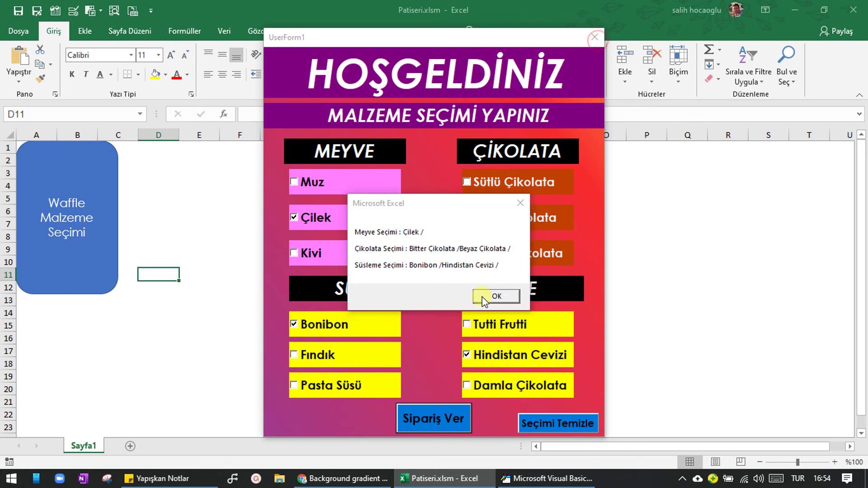
pyautogui.click(496, 296)
pyautogui.click(594, 37)
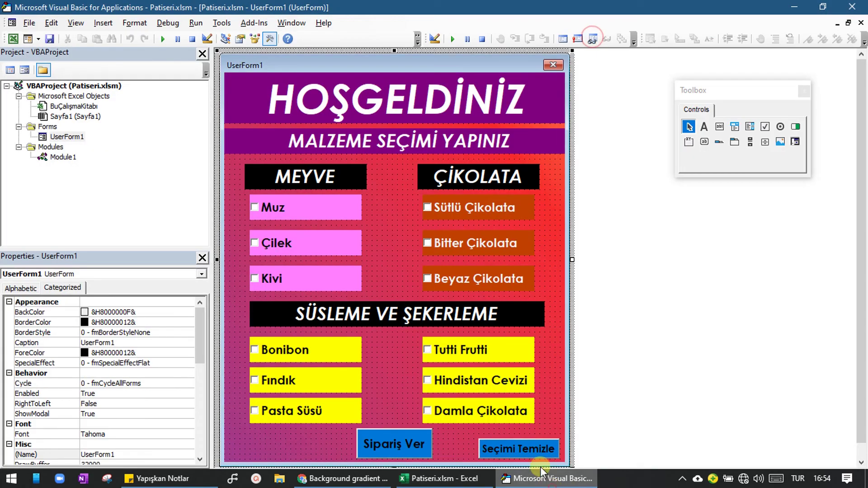
# Change the chocolate and extra separators in Btn_Order_Click to ' / ' with a space after the slash
pyautogui.doubleClick(389, 441)
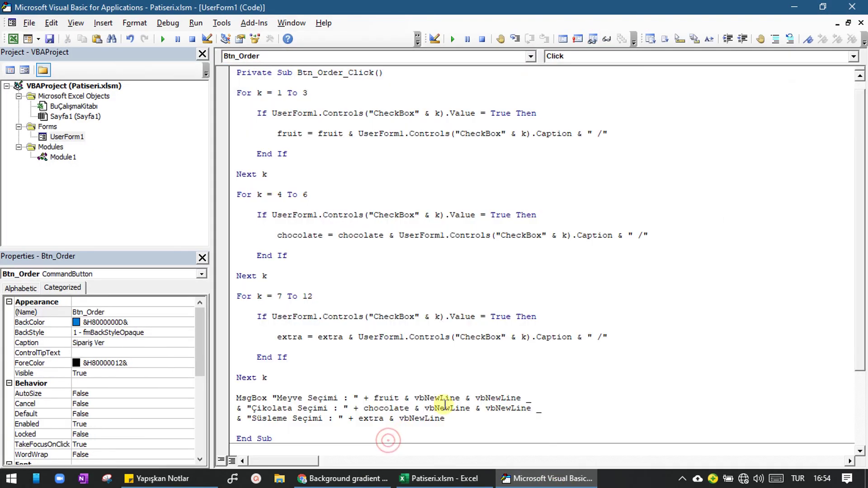
pyautogui.scroll(1, 389, 441)
pyautogui.click(608, 347)
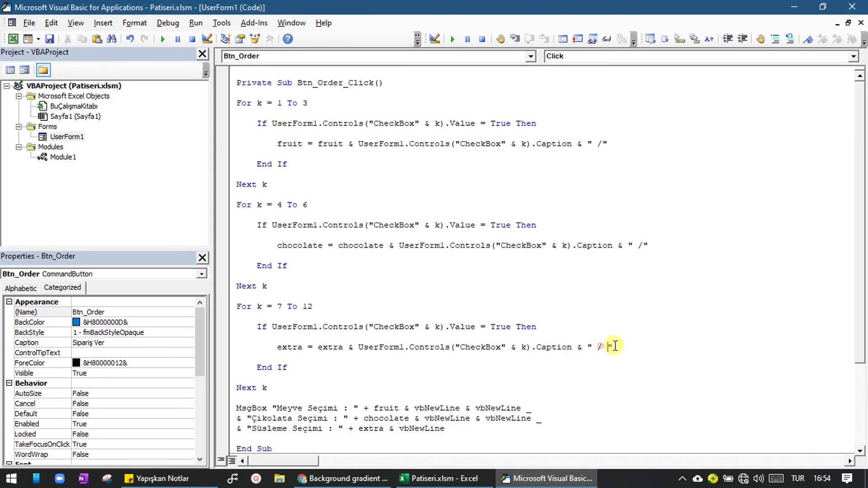
pyautogui.click(646, 245)
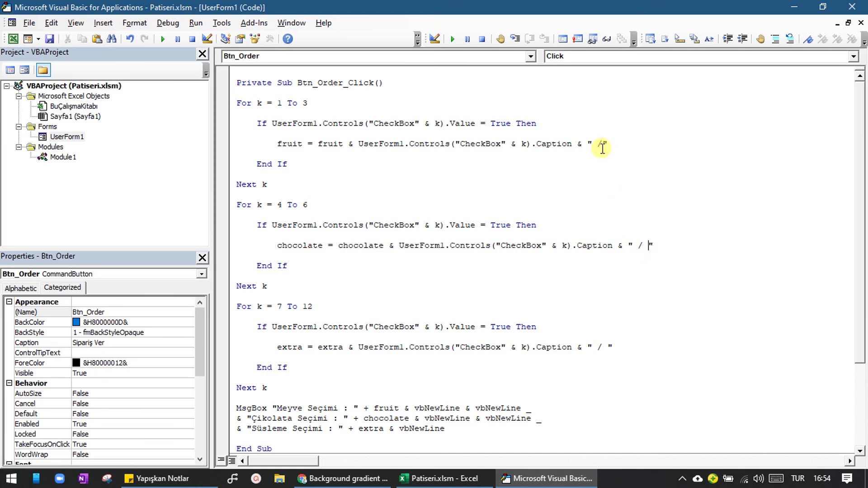
pyautogui.scroll(-1, 614, 393)
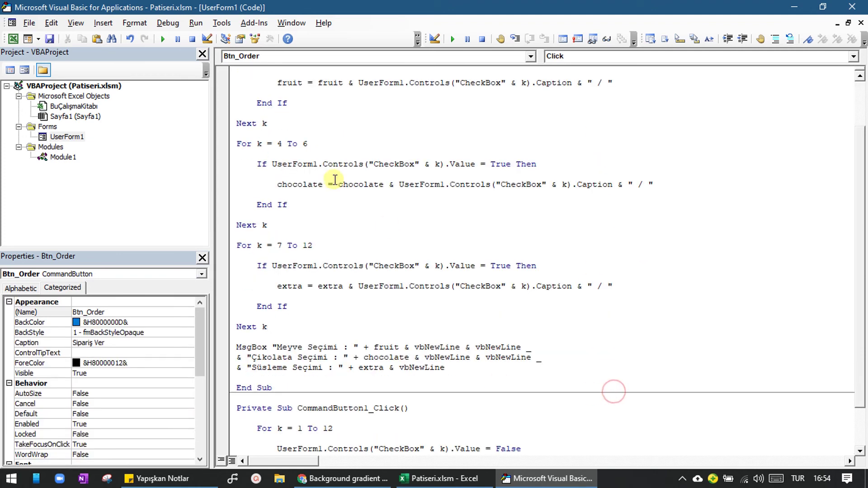
# Test-order Bonibon, Fındık, Kivi and Bitter Çikolata on the waffle form and dismiss the summary
pyautogui.click(438, 479)
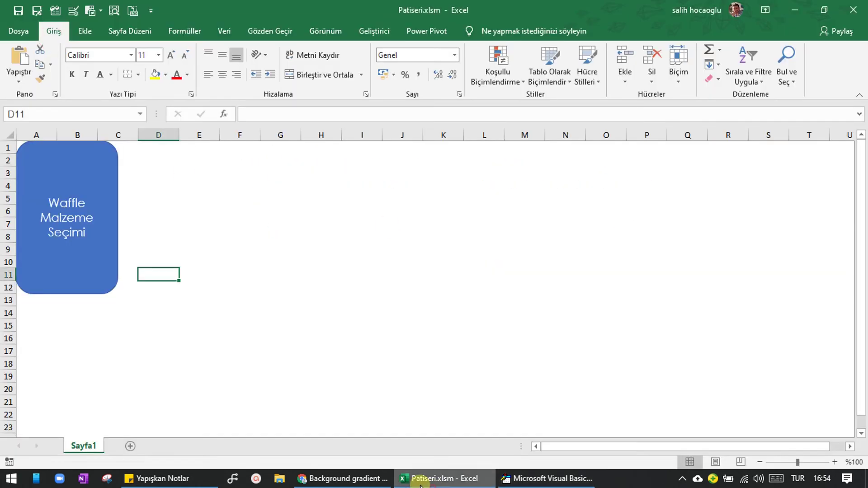
pyautogui.click(343, 478)
pyautogui.click(402, 479)
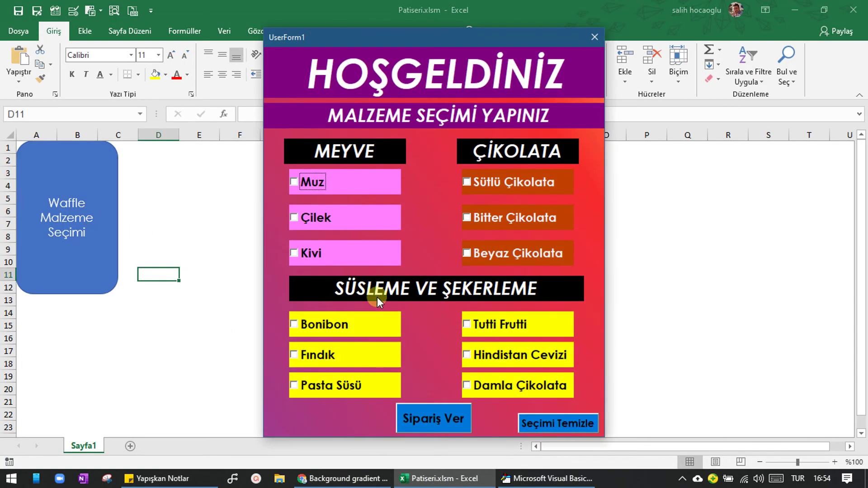
pyautogui.click(343, 323)
pyautogui.click(344, 355)
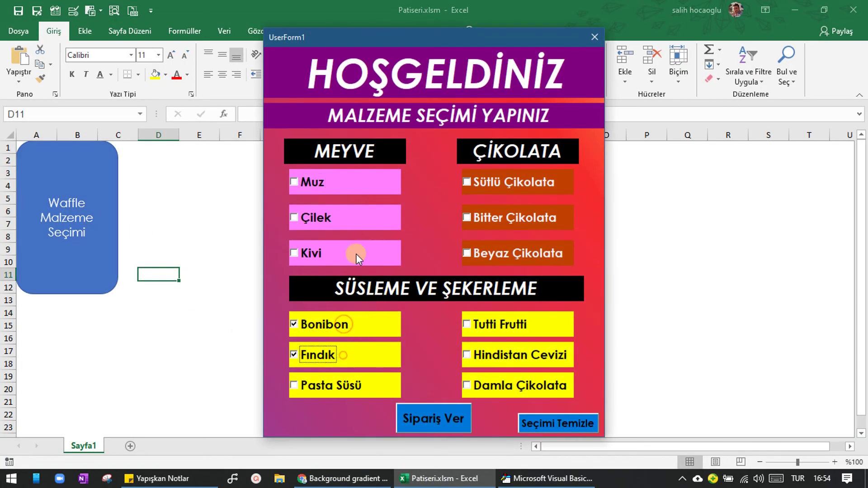
pyautogui.click(356, 253)
pyautogui.click(503, 223)
pyautogui.click(441, 416)
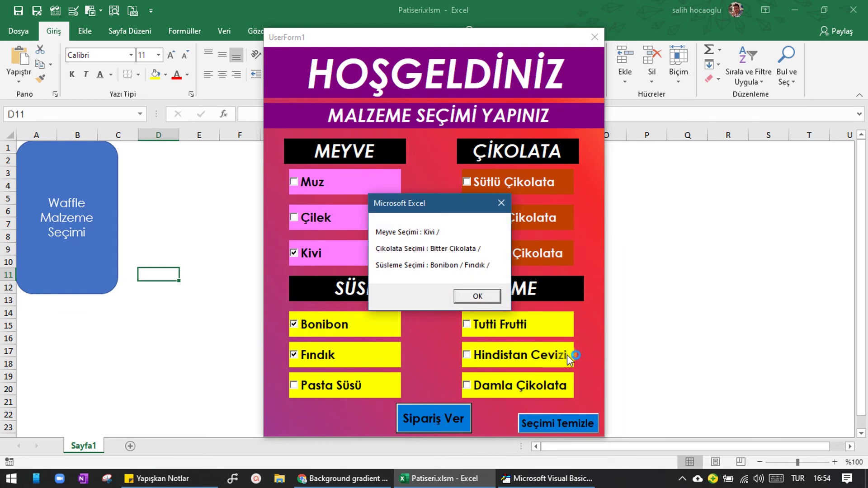
pyautogui.click(485, 296)
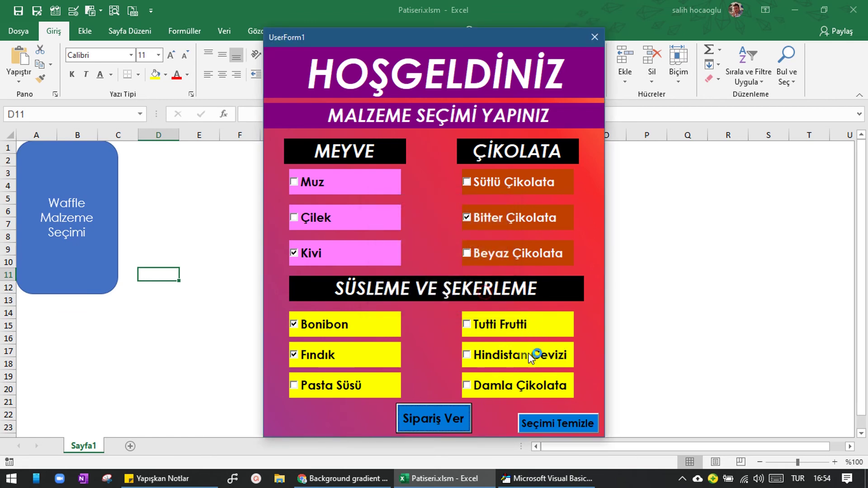
# Clear the form, order Muz, Kivi, Bitter Çikolata, Bonibon and Fındık, then close the code window
pyautogui.click(551, 424)
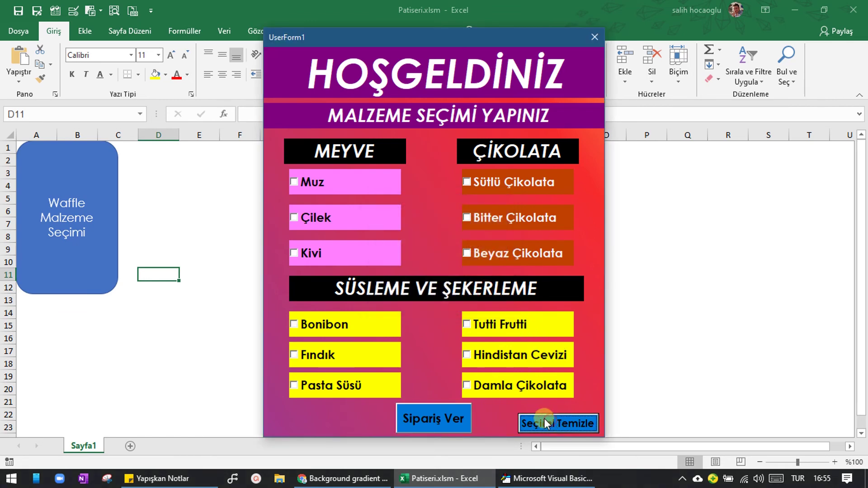
pyautogui.click(355, 184)
pyautogui.click(496, 229)
pyautogui.click(353, 251)
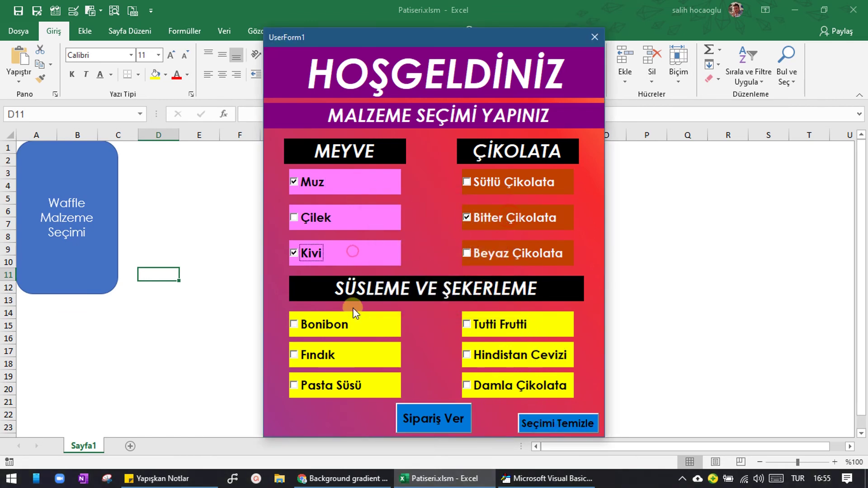
pyautogui.click(353, 319)
pyautogui.click(355, 362)
pyautogui.click(430, 419)
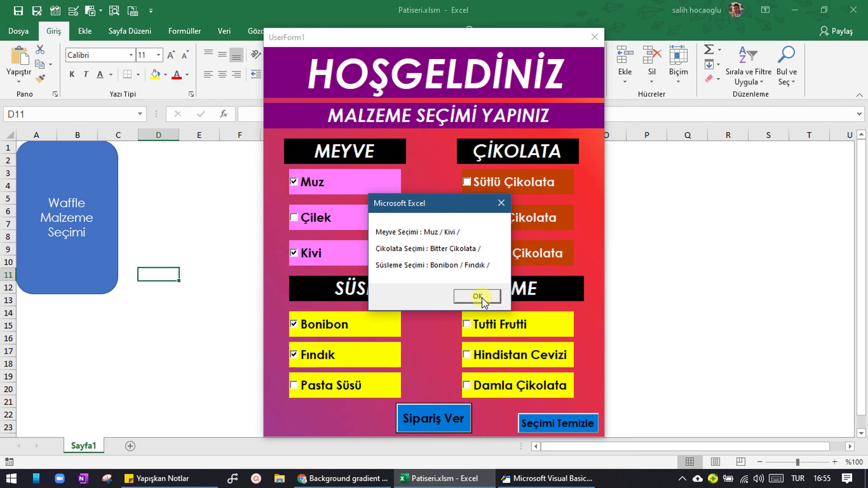
pyautogui.click(478, 296)
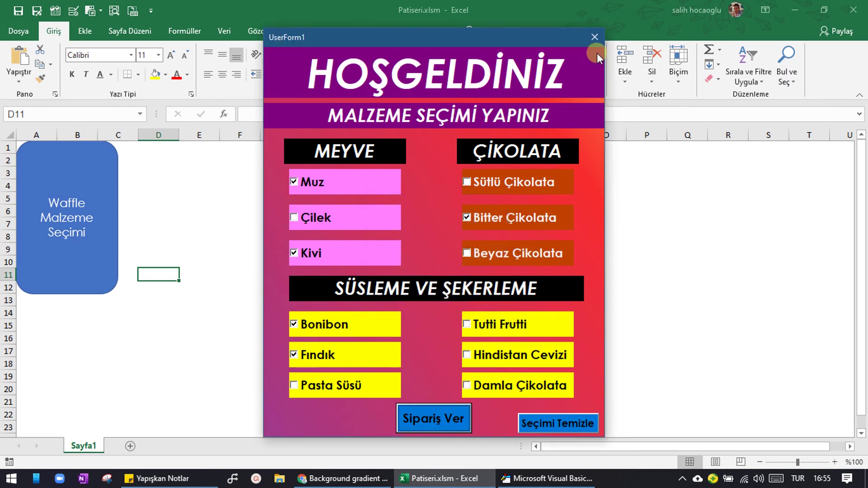
pyautogui.click(545, 478)
pyautogui.moveTo(343, 479)
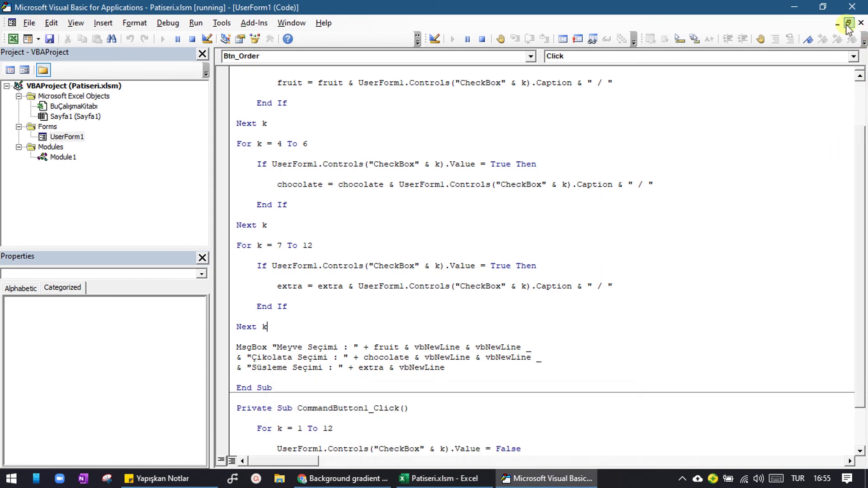
pyautogui.click(862, 23)
# Close Module1, open UserForm1 in the designer and select its Caption property
pyautogui.click(862, 22)
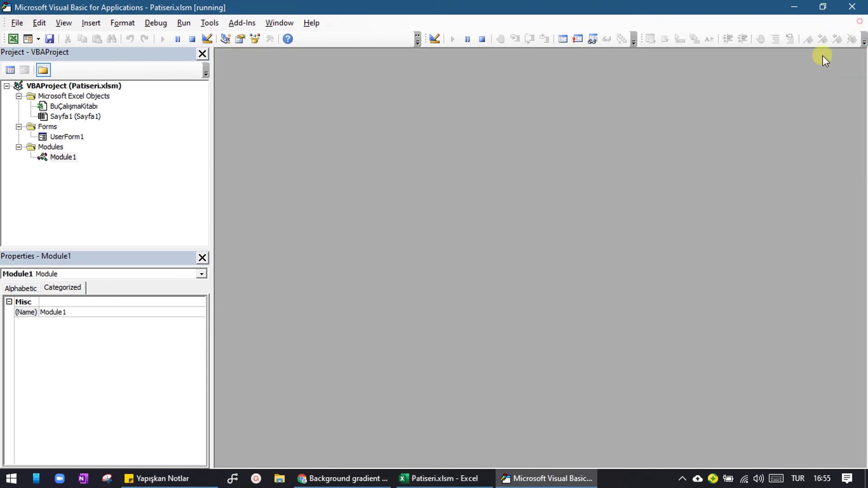
pyautogui.doubleClick(67, 137)
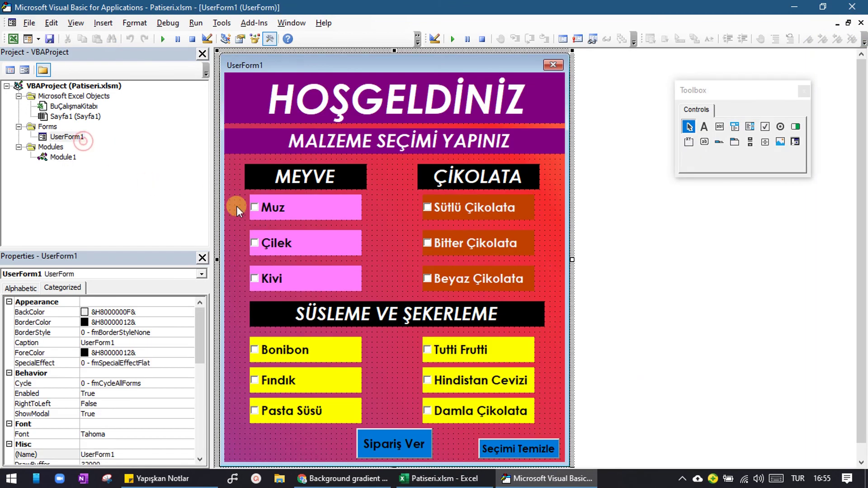
pyautogui.click(380, 65)
pyautogui.moveTo(197, 332); pyautogui.dragTo(197, 335)
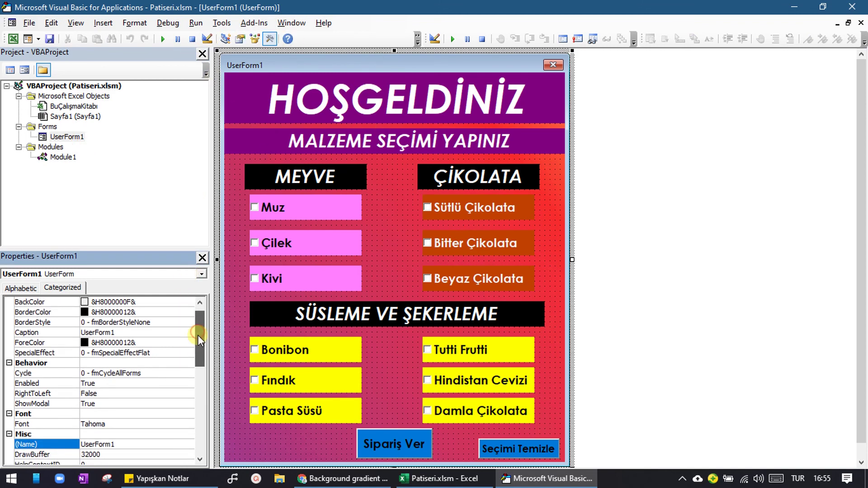
pyautogui.click(121, 332)
pyautogui.doubleClick(120, 333)
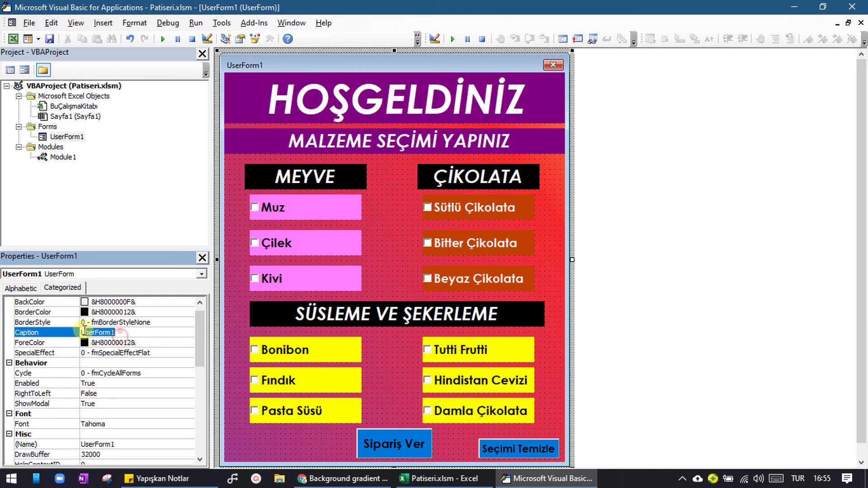
# Retype the form Caption as 'Excel 751 Waffle Menüsü'
pyautogui.write('Meni')
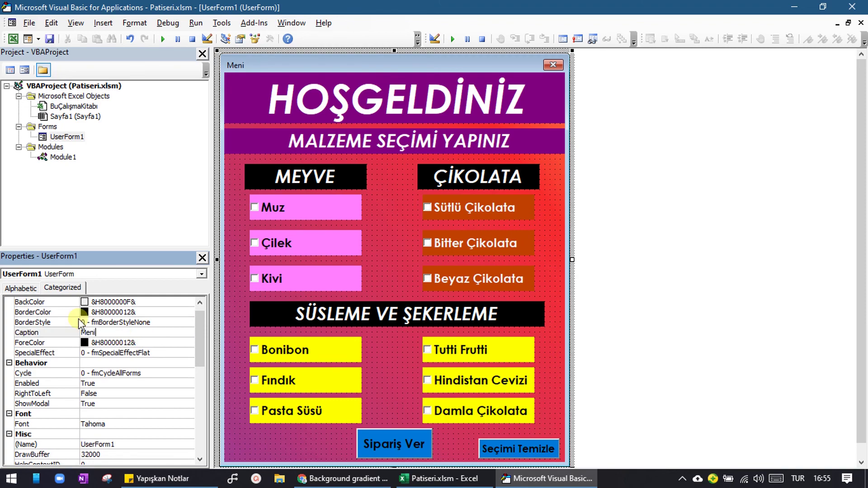
pyautogui.press('BackSpace')
pyautogui.moveTo(117, 333); pyautogui.dragTo(82, 333)
pyautogui.write('Excel 751 Waffle')
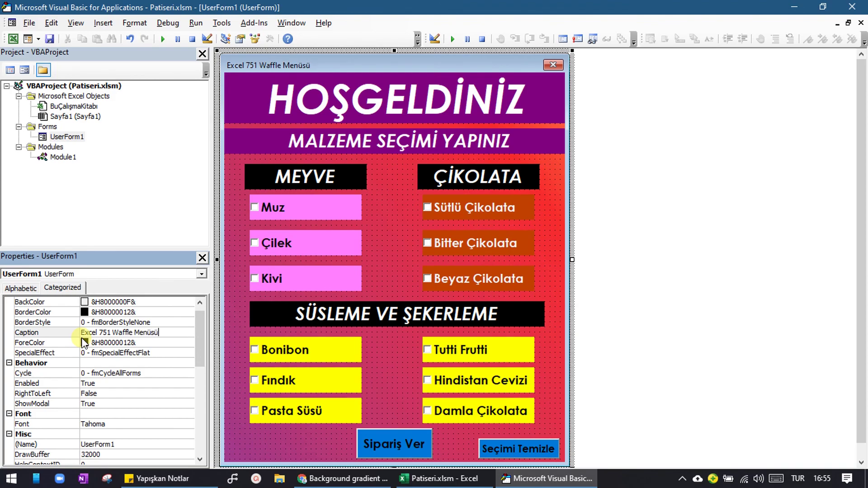
# Run the form over the Excel sheet from the Waffle Malzeme Seçimi shape
pyautogui.click(827, 327)
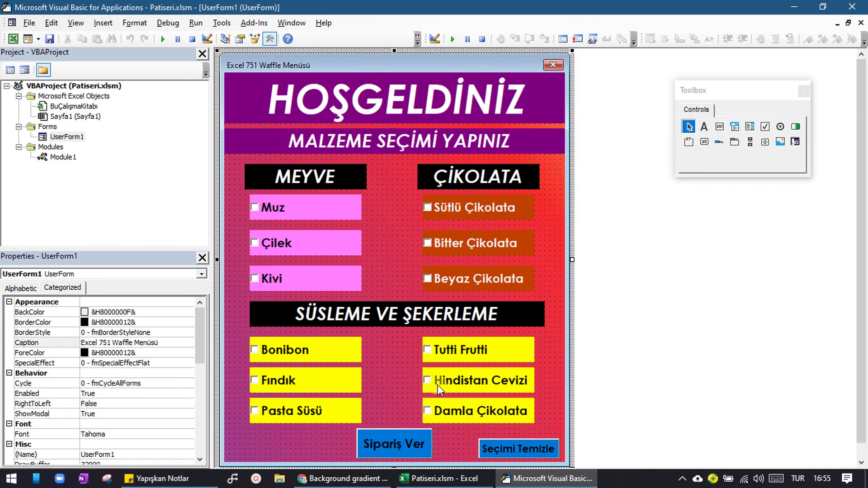
pyautogui.click(439, 479)
pyautogui.click(88, 232)
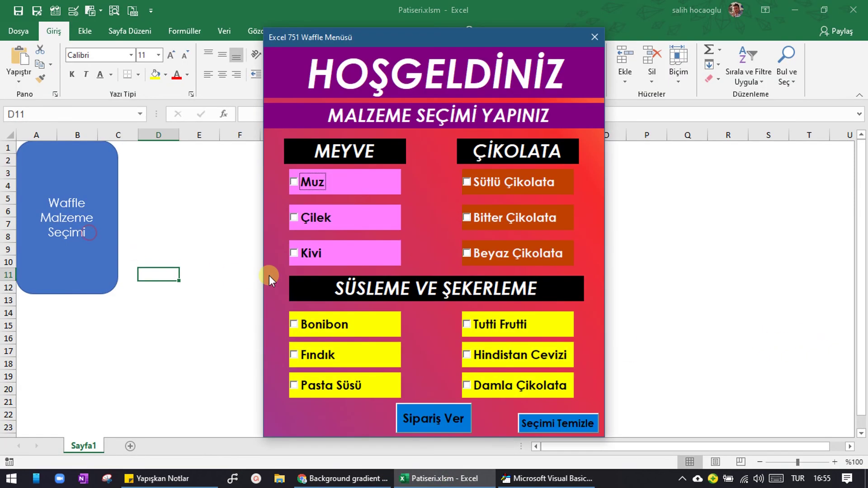
# Order Çilek, Bitter, Beyaz Çikolata, Pasta Süsü, Bonibon, Tutti Frutti, Hindistan Cevizi, Damla Çikolata, then clear
pyautogui.moveTo(442, 34); pyautogui.dragTo(420, 34)
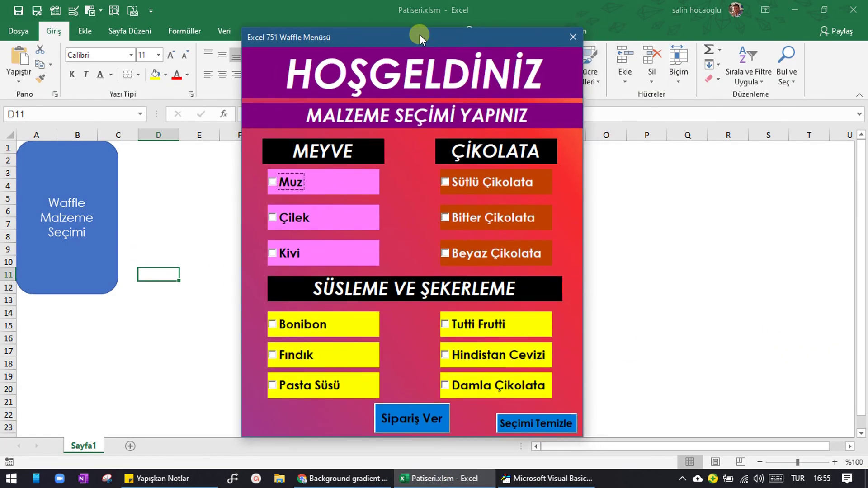
pyautogui.click(335, 219)
pyautogui.click(492, 225)
pyautogui.click(479, 257)
pyautogui.click(334, 380)
pyautogui.click(342, 325)
pyautogui.click(472, 326)
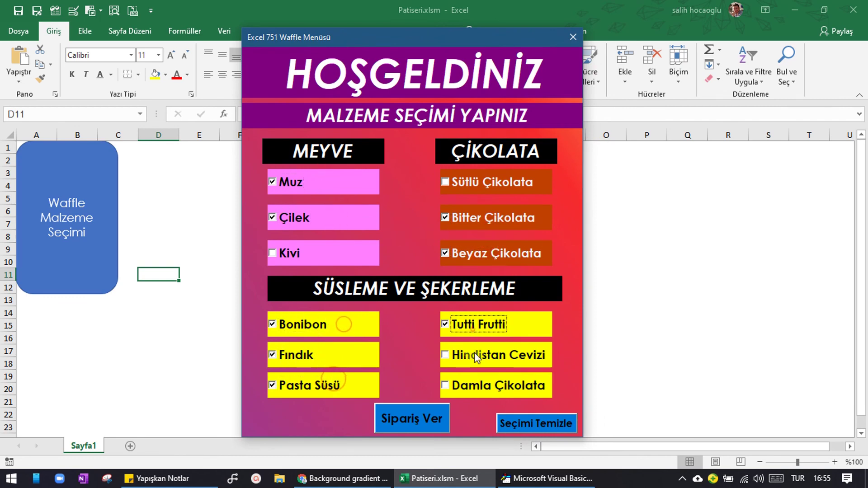
pyautogui.click(475, 355)
pyautogui.click(478, 374)
pyautogui.click(418, 419)
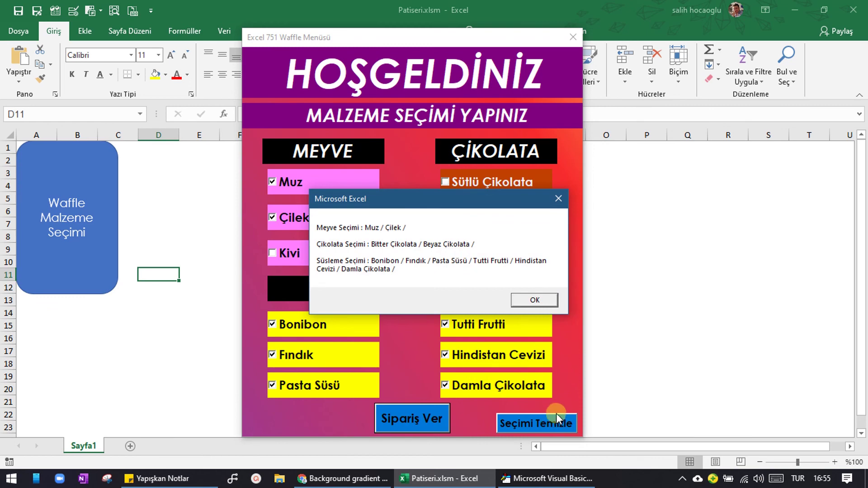
pyautogui.click(539, 300)
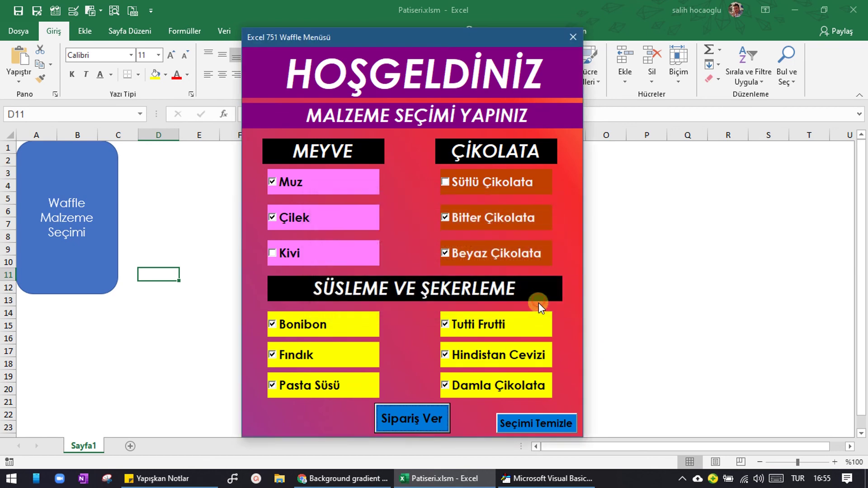
pyautogui.click(539, 413)
# Order Tutti Frutti, Beyaz Çikolata, Çilek, Kivi, Bonibon and Fındık, then clear the selections
pyautogui.click(464, 326)
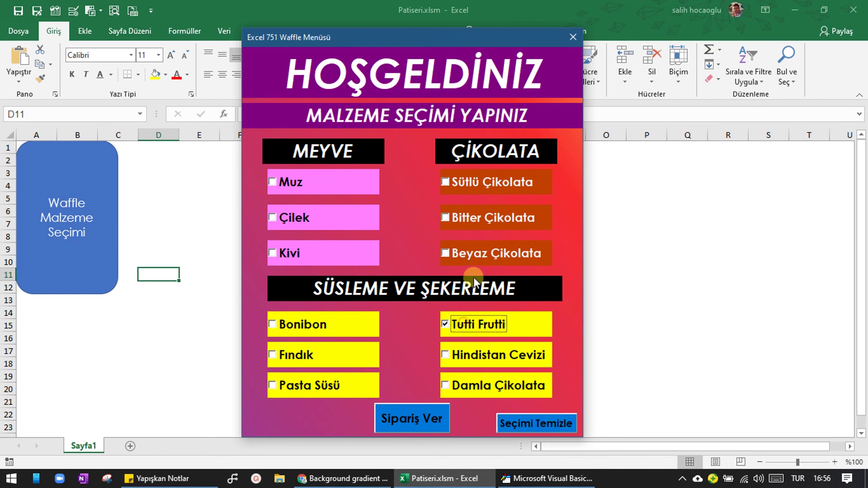
pyautogui.click(475, 255)
pyautogui.click(322, 213)
pyautogui.click(332, 254)
pyautogui.click(339, 323)
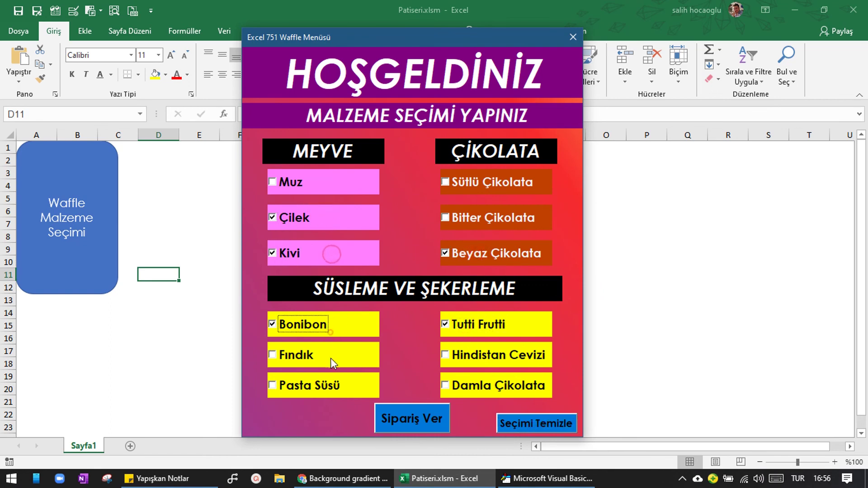
pyautogui.click(330, 357)
pyautogui.click(406, 418)
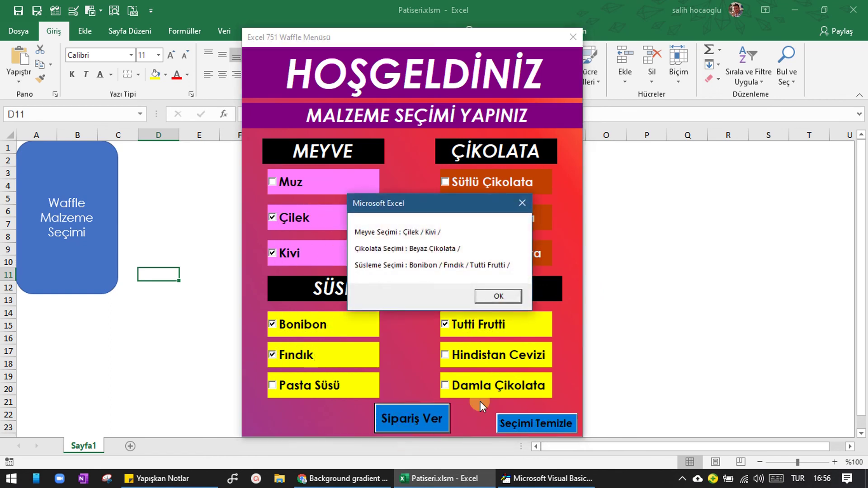
pyautogui.click(504, 296)
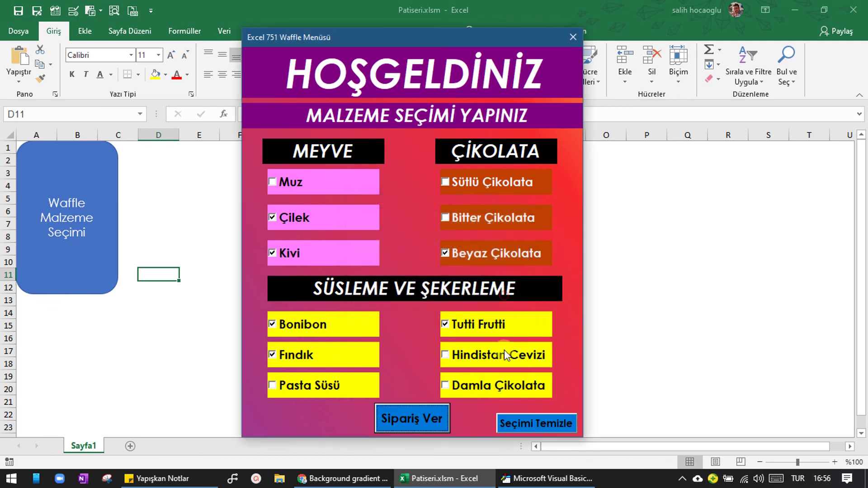
pyautogui.click(525, 424)
# Order Muz, Çilek, Beyaz Çikolata and Bonibon, then clear every checkbox
pyautogui.click(337, 188)
pyautogui.click(333, 218)
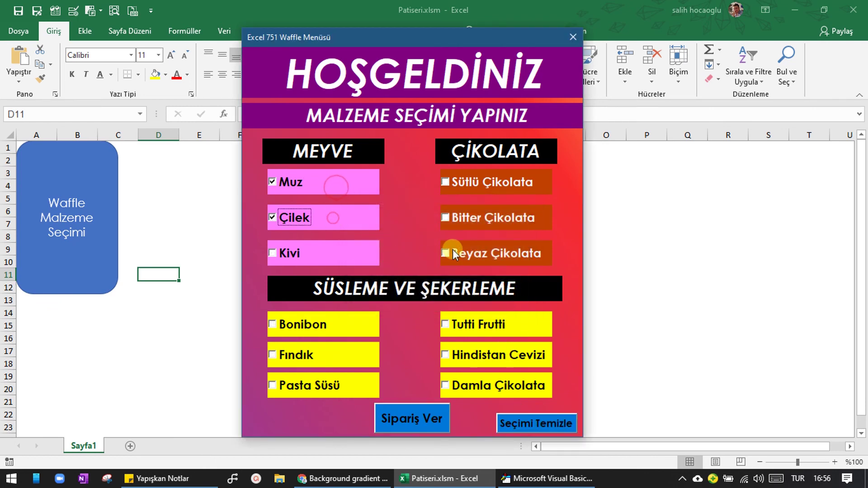
pyautogui.click(454, 251)
pyautogui.click(338, 317)
pyautogui.click(416, 423)
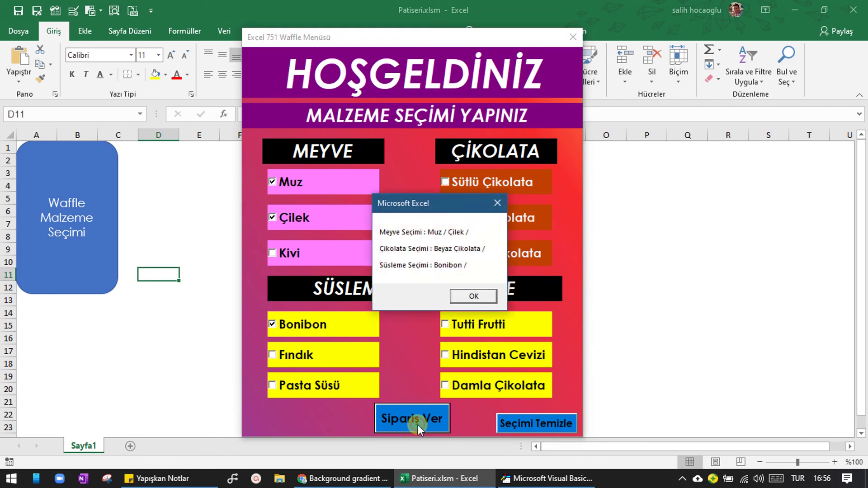
pyautogui.click(468, 297)
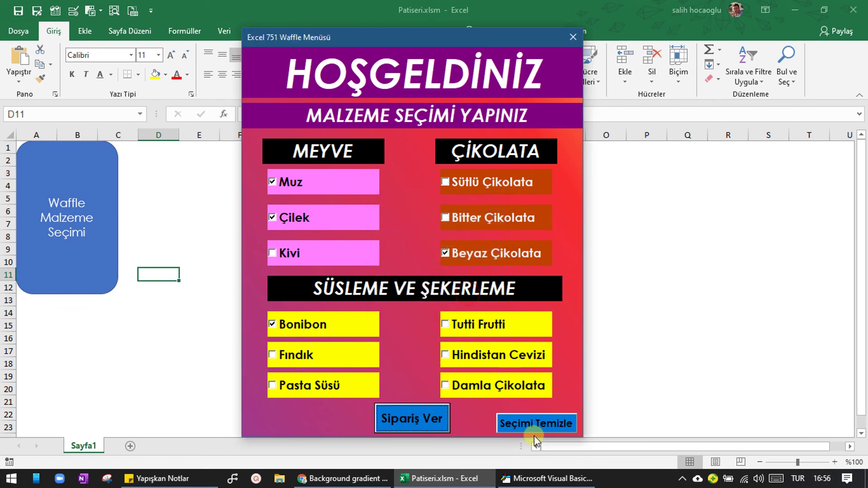
pyautogui.click(542, 425)
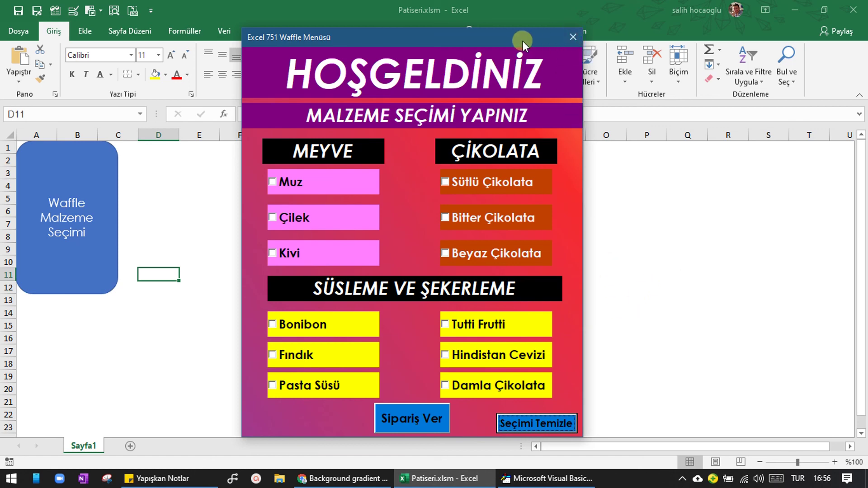
# Reposition the waffle form, then close it to return to the Patiseri.xlsm sheet
pyautogui.moveTo(523, 40); pyautogui.dragTo(521, 35)
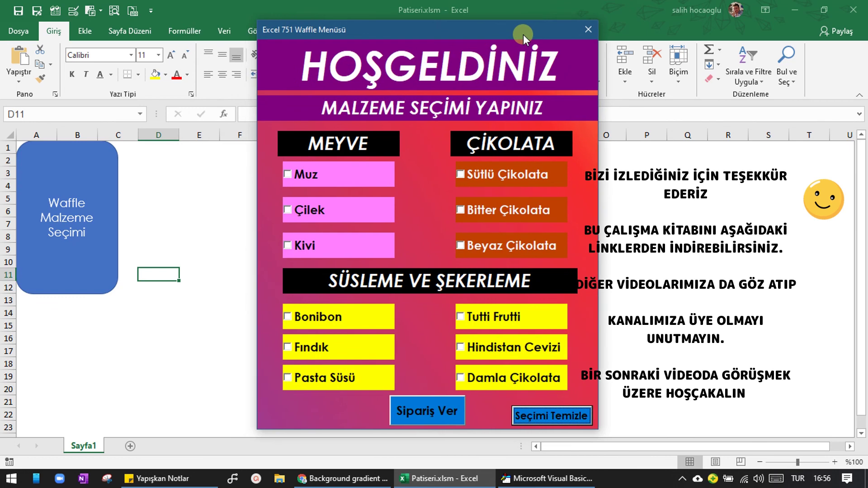
pyautogui.moveTo(522, 34); pyautogui.dragTo(552, 42)
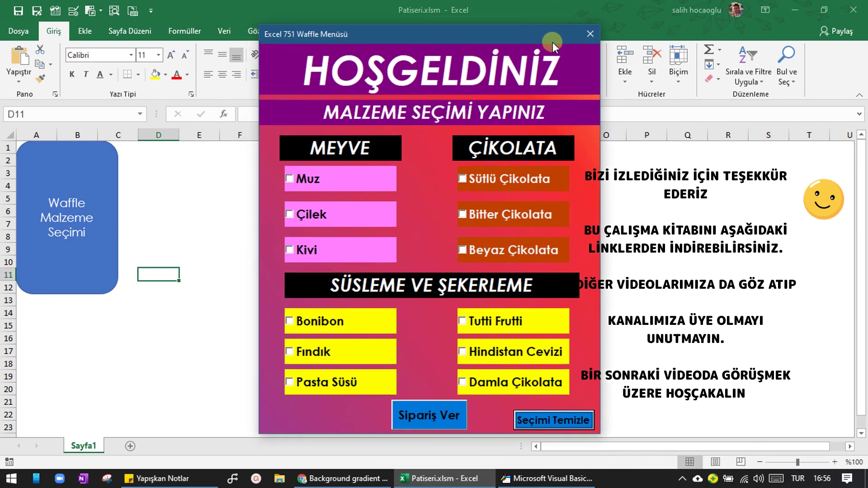
pyautogui.click(591, 34)
pyautogui.click(466, 232)
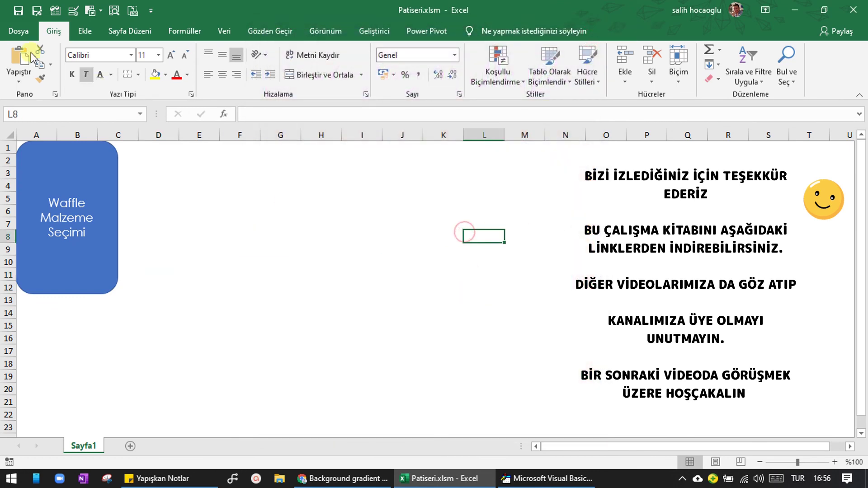
pyautogui.click(301, 210)
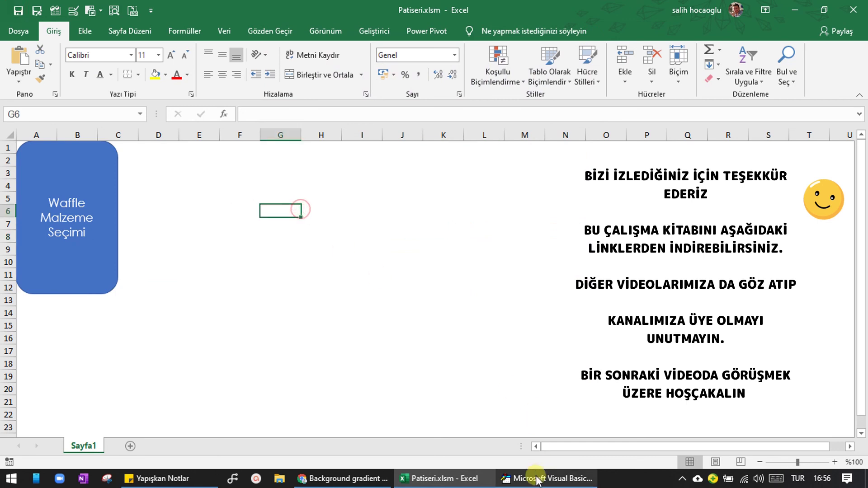
pyautogui.moveTo(441, 479)
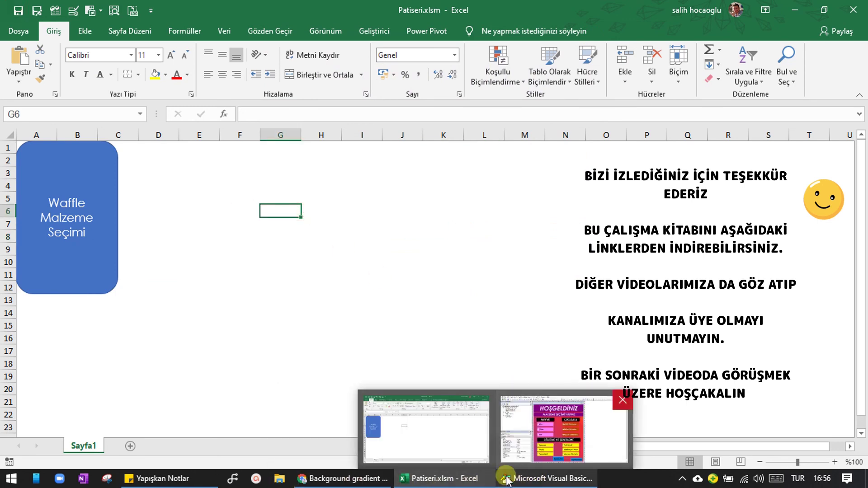
pyautogui.click(445, 301)
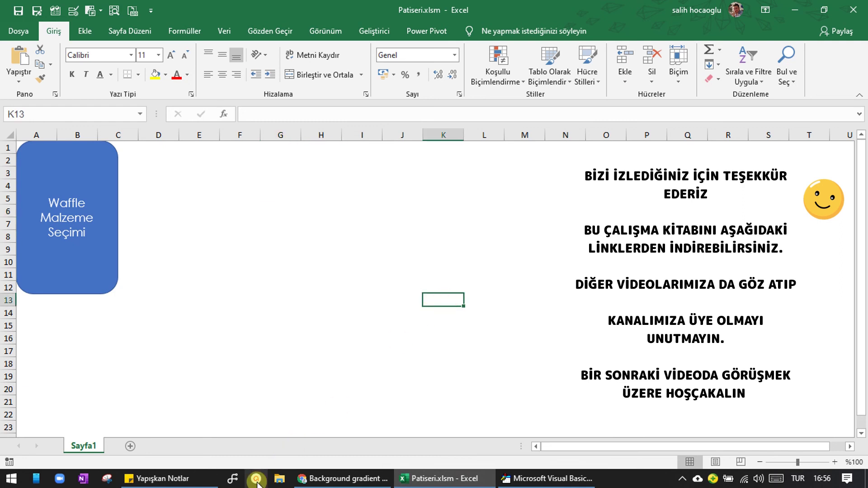